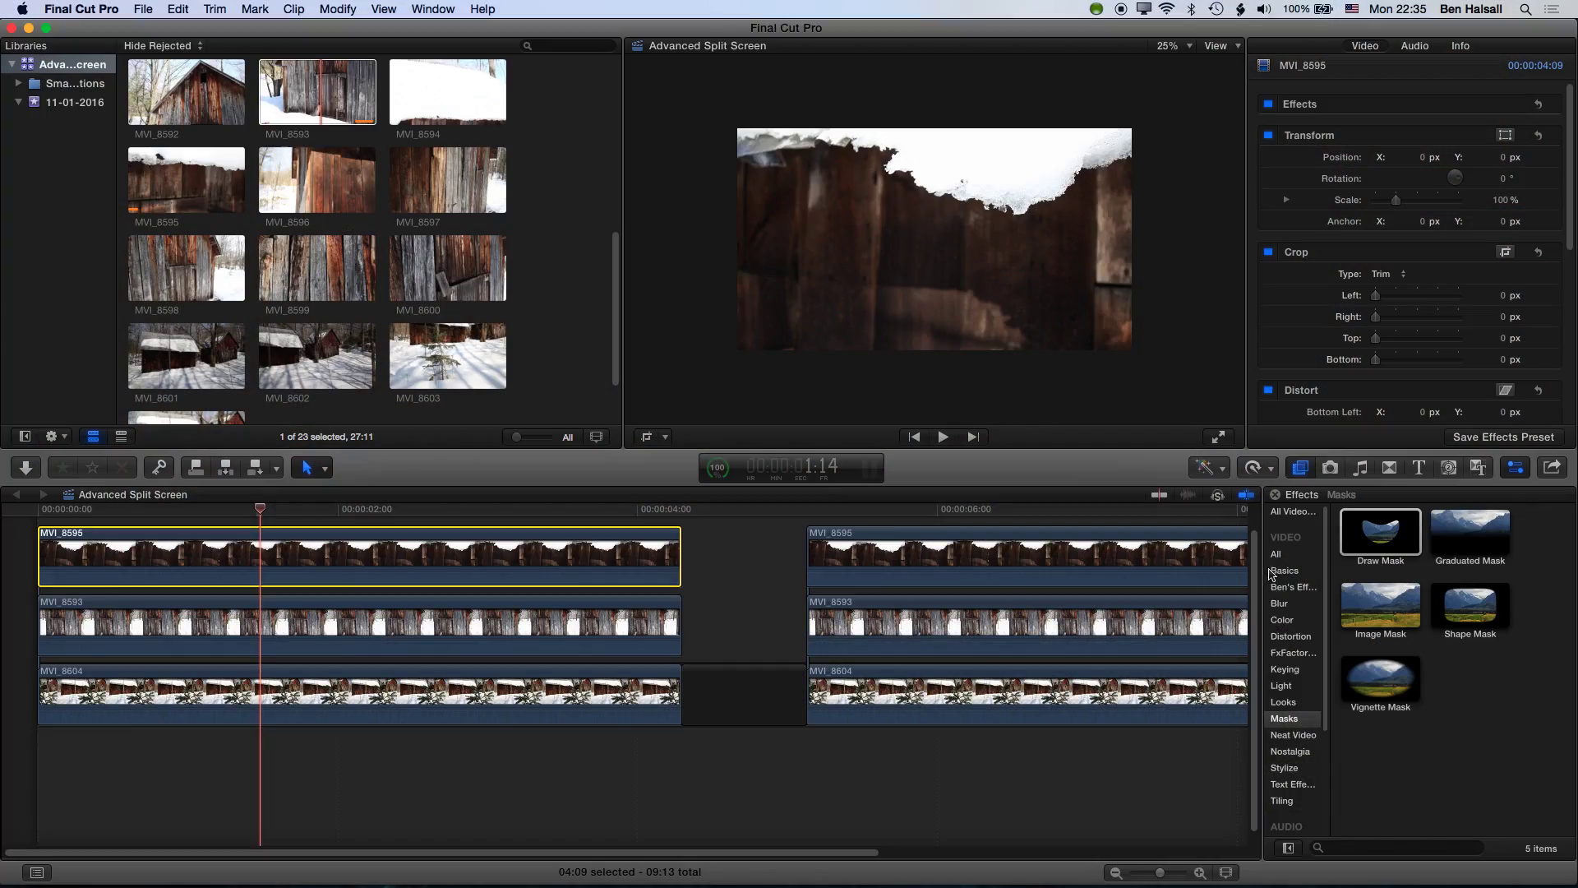
Step: Select the Masks category in the Effects browser so Draw Mask and Shape Mask are listed
left_click(1405, 553)
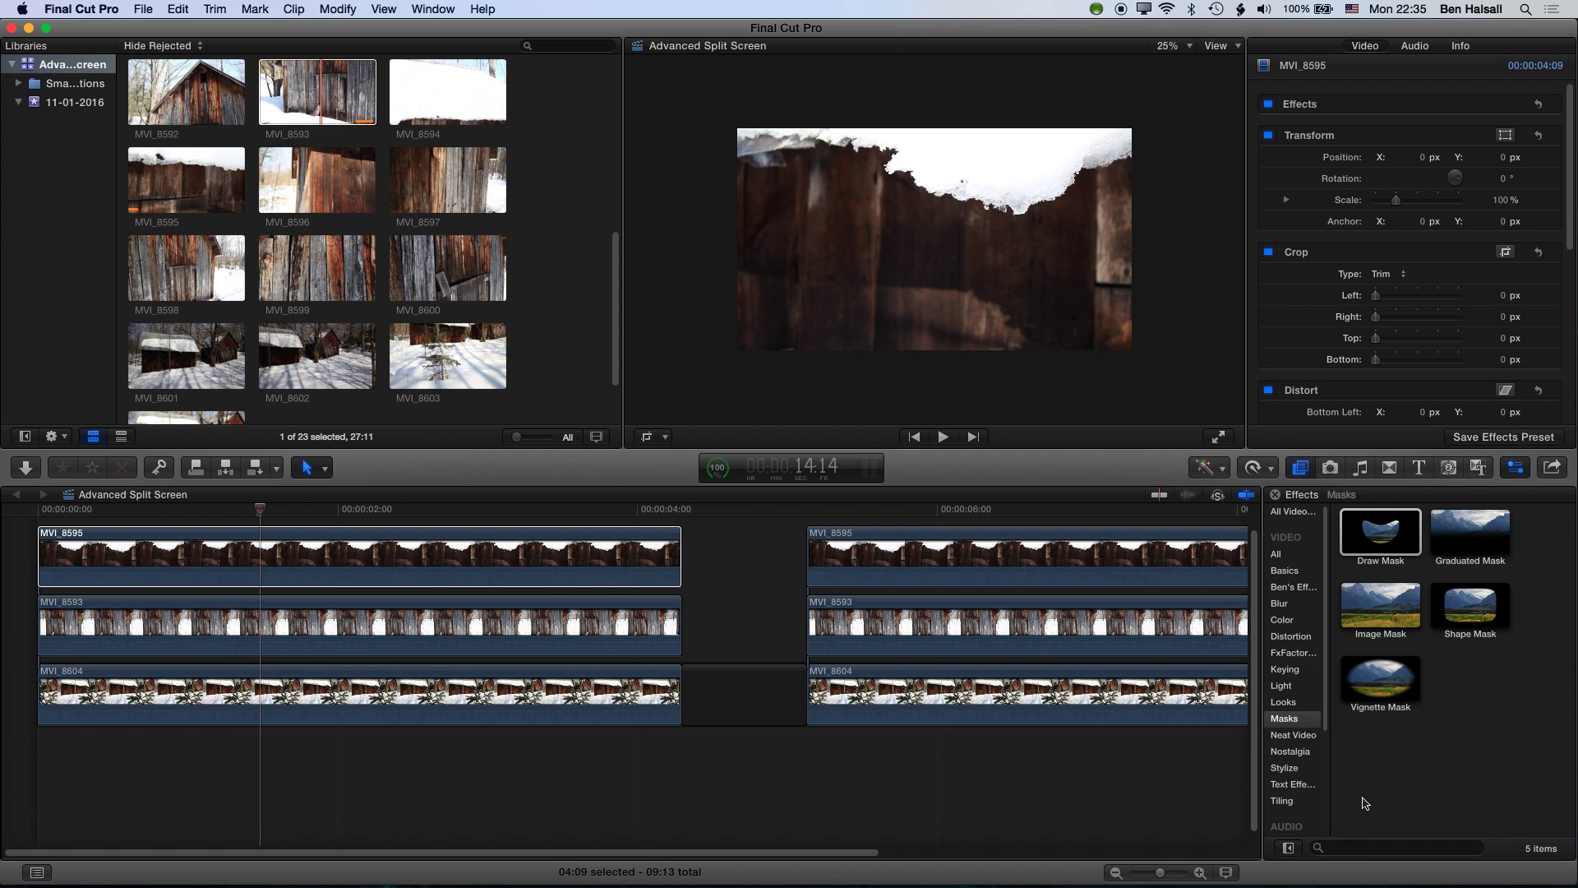
Step: Apply Draw Mask to MVI_8595 and draw a closed four-point shape with a diagonal left edge
left_click(1374, 541)
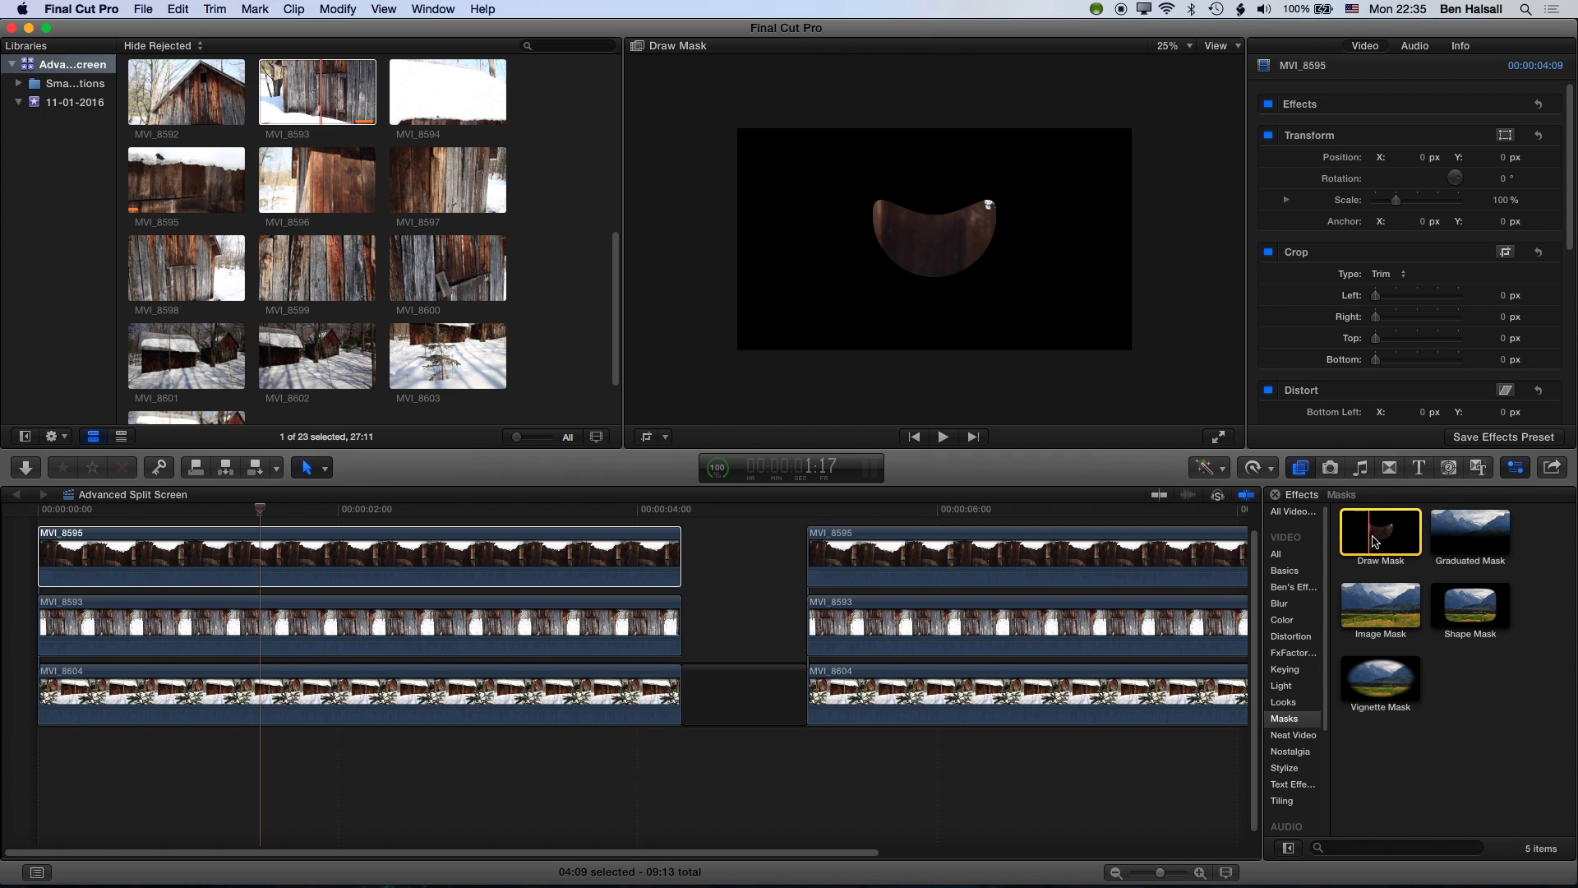
mouse_move(1377, 540)
left_mouse_down()
mouse_move(906, 508)
mouse_move(287, 572)
left_mouse_up()
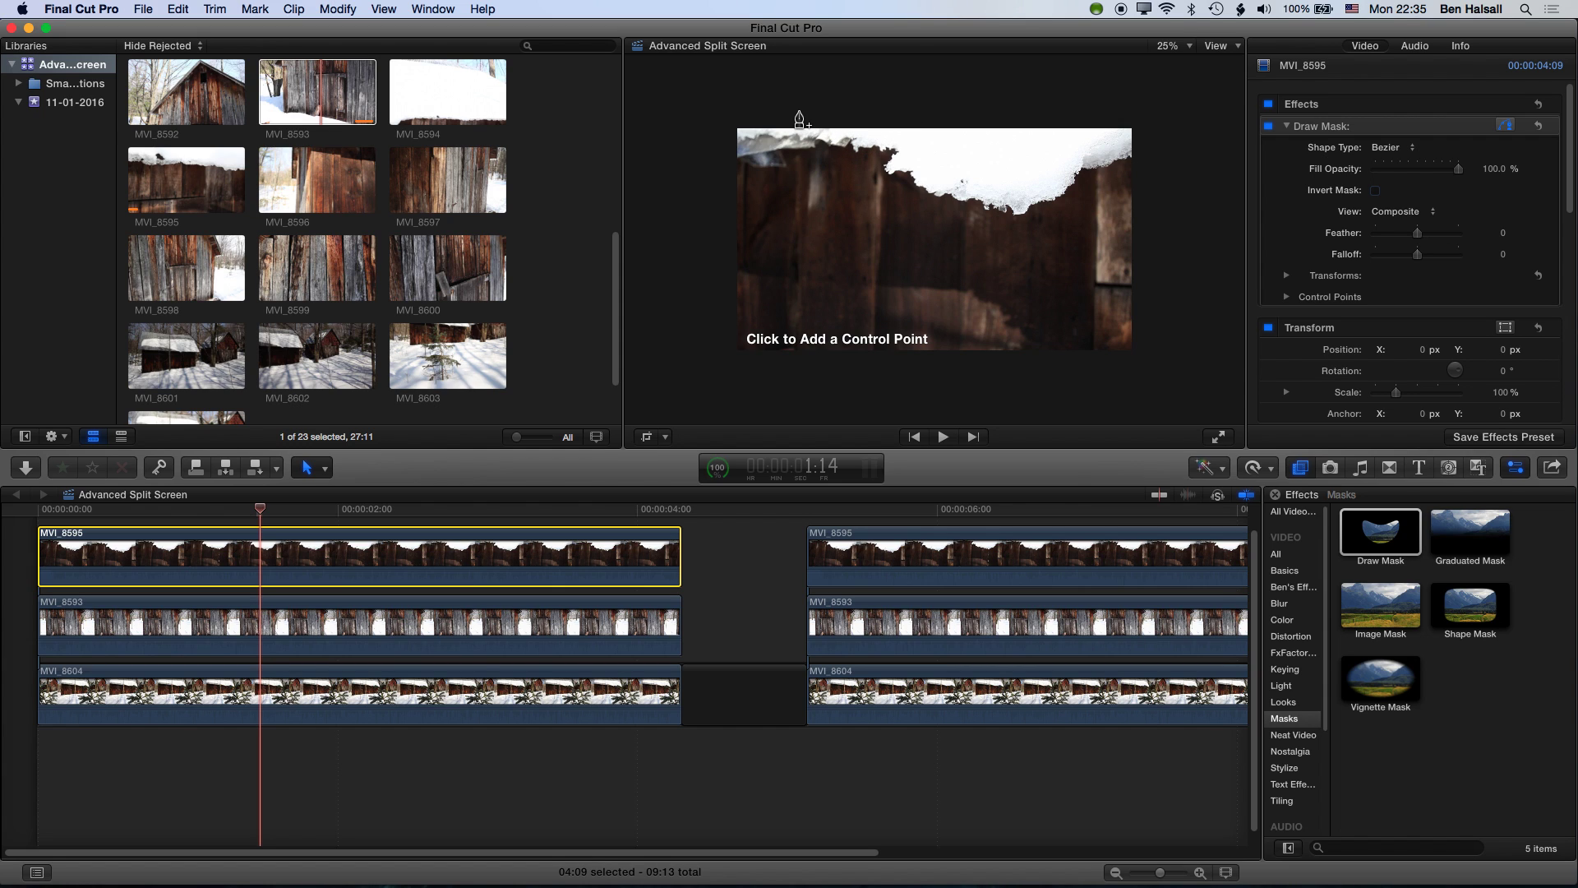
left_click(797, 111)
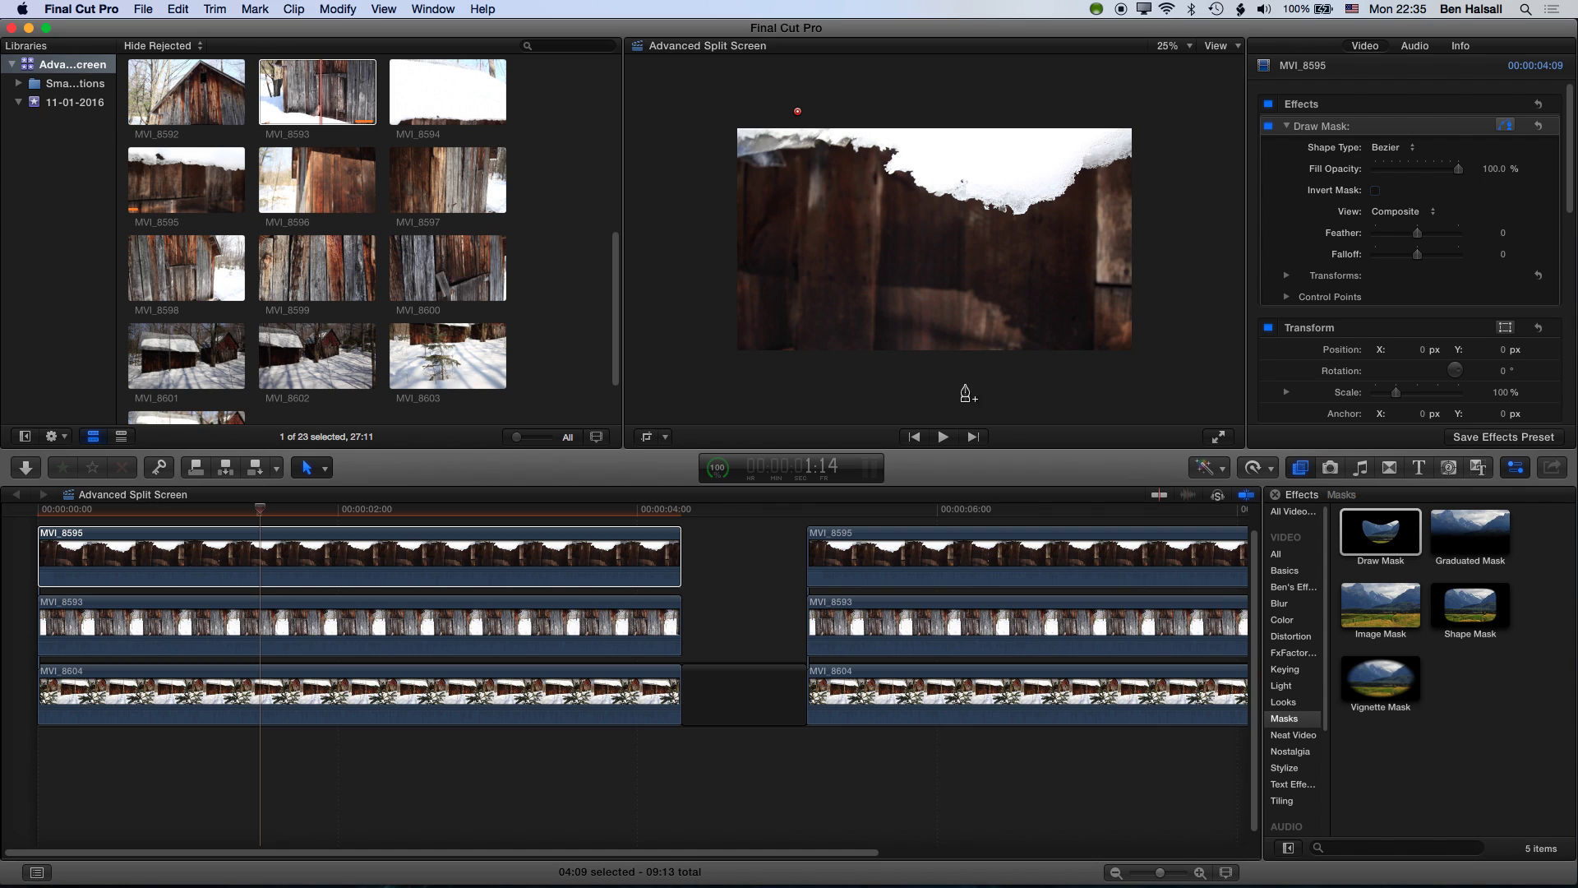
left_click(966, 377)
left_click(1181, 382)
left_click(1185, 105)
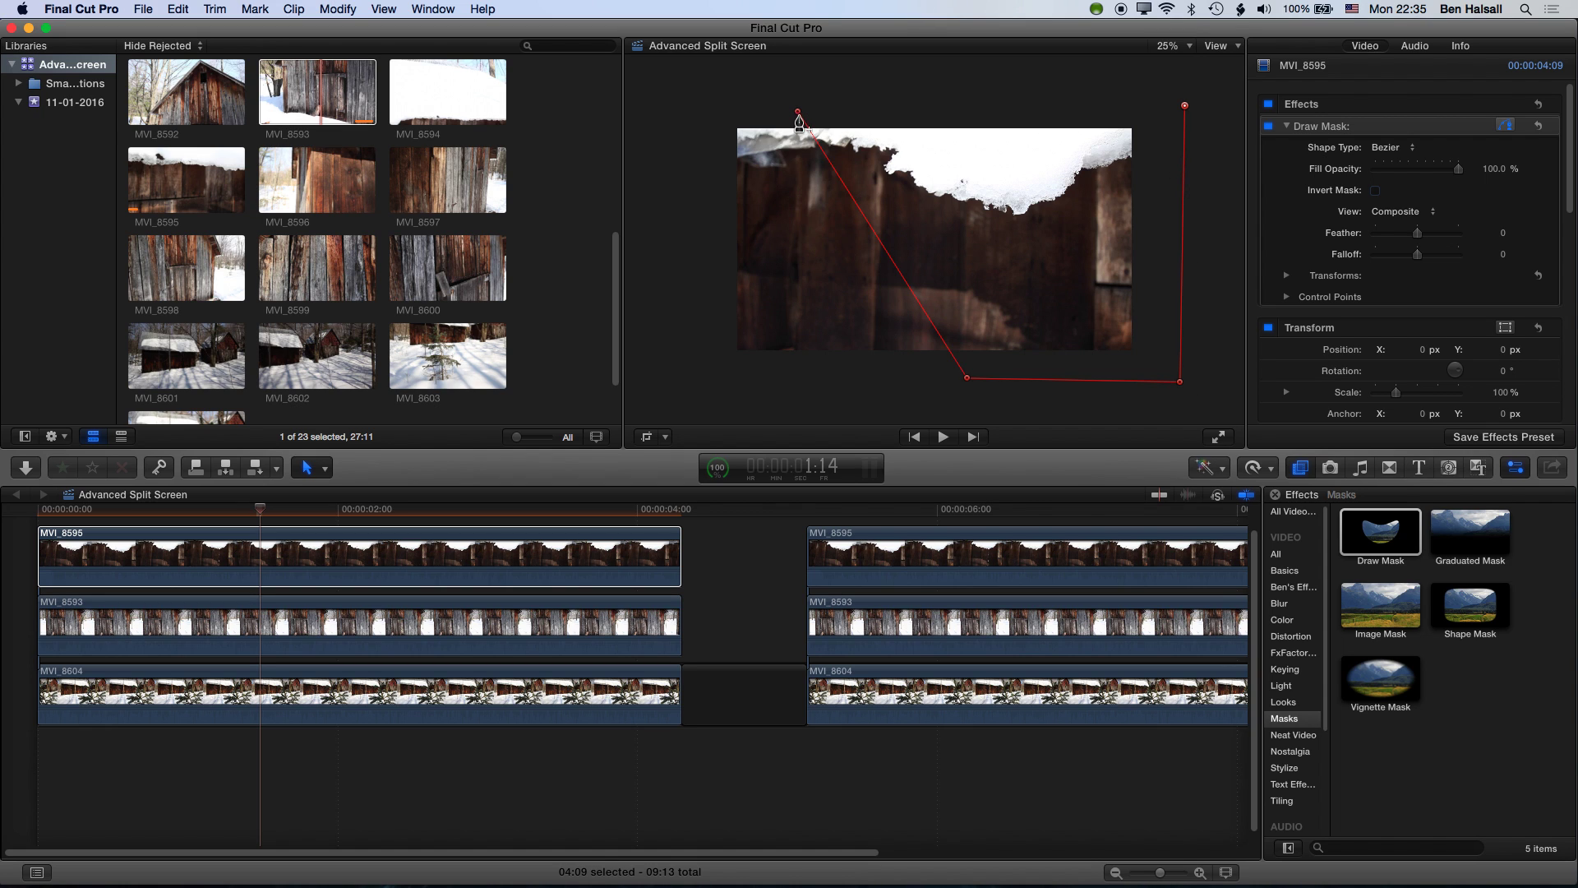
left_click(798, 111)
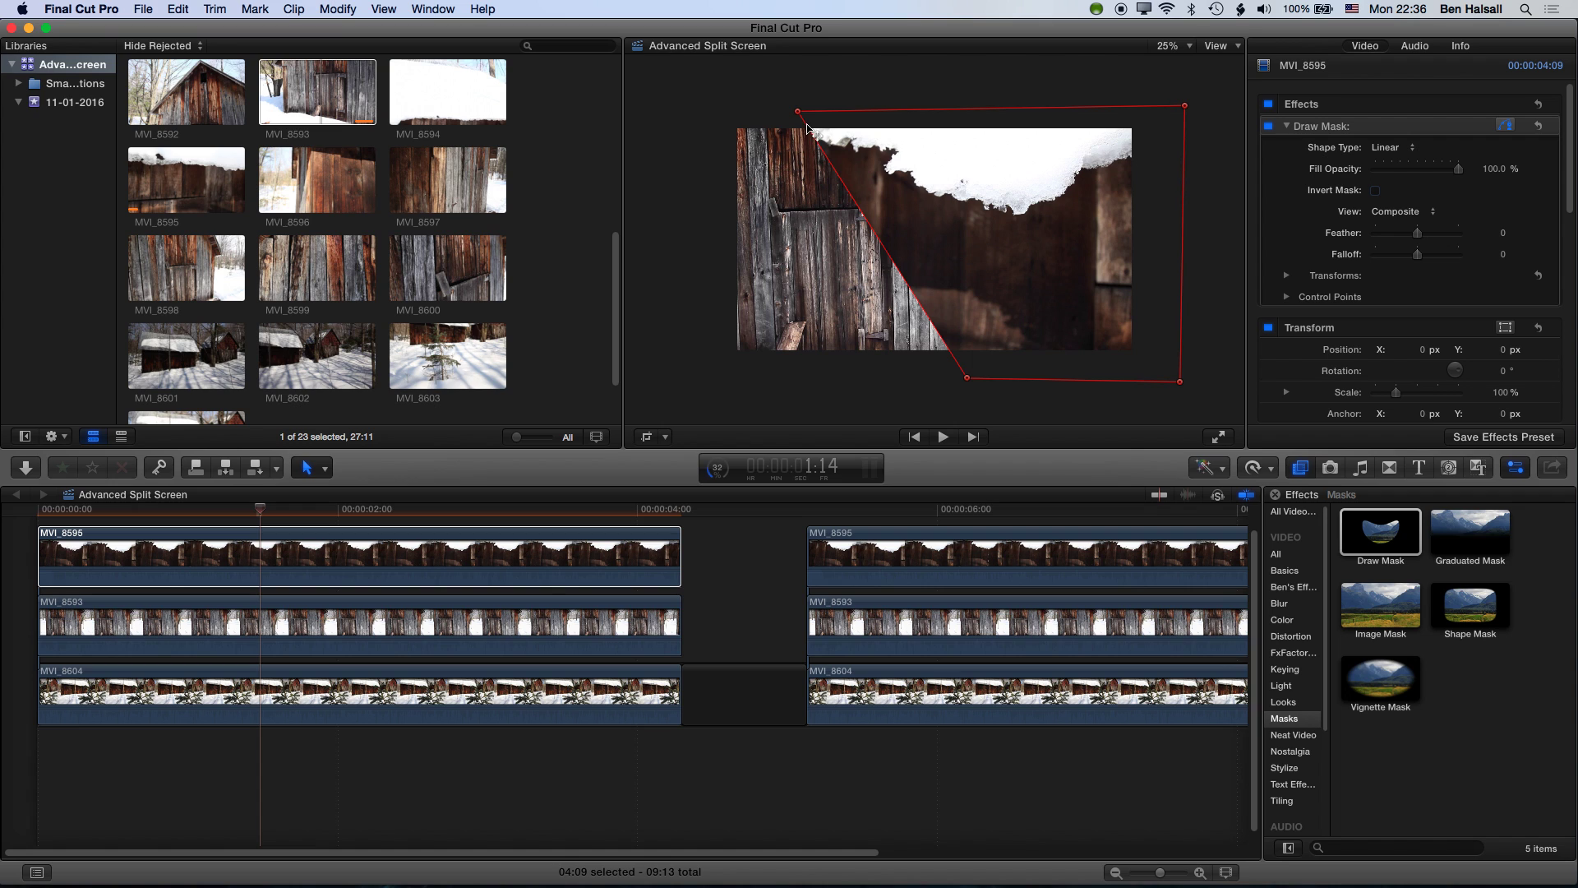
Step: Drag the mask's control points so the diagonal edge shifts further right
mouse_move(797, 111)
left_mouse_down()
mouse_move(760, 106)
mouse_move(780, 108)
left_mouse_up()
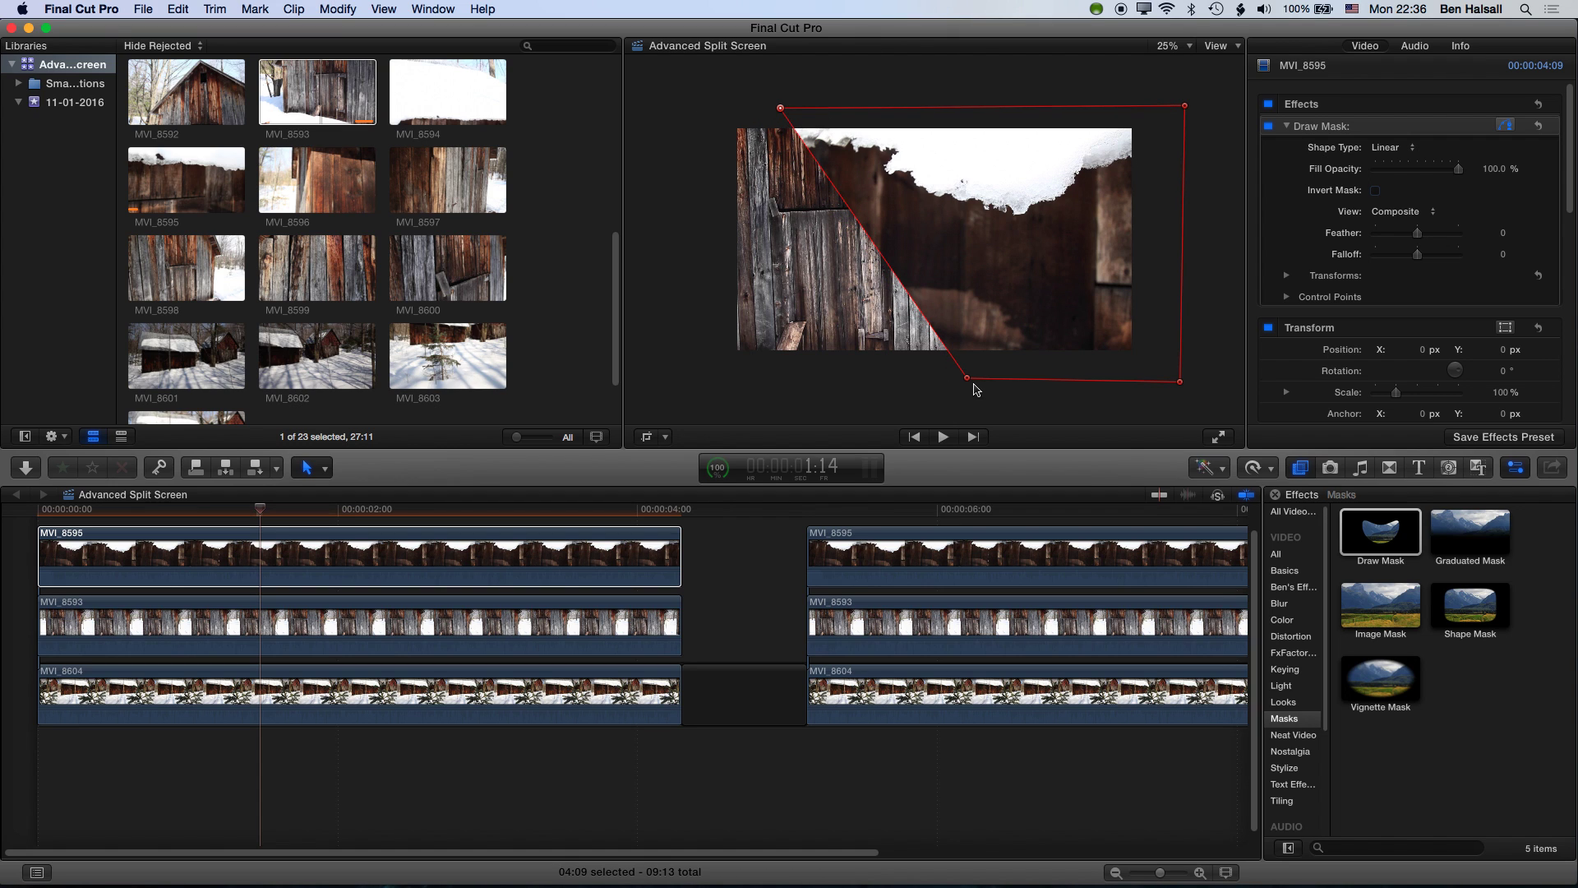
left_click_drag(967, 379, 989, 381)
left_click_drag(1181, 383, 1189, 383)
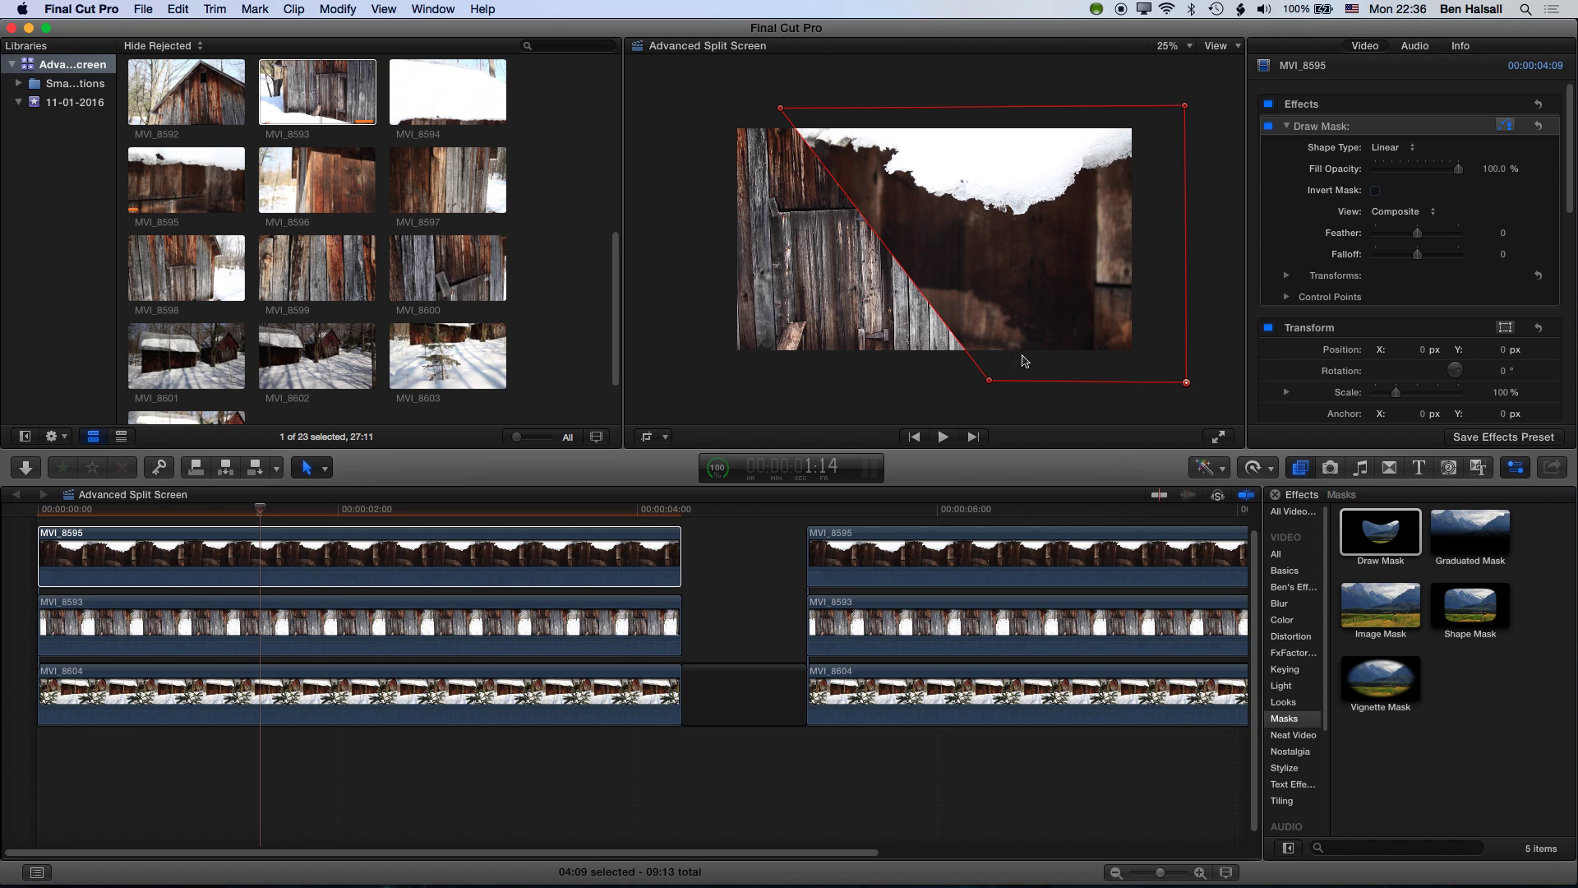
left_click_drag(197, 511, 306, 512)
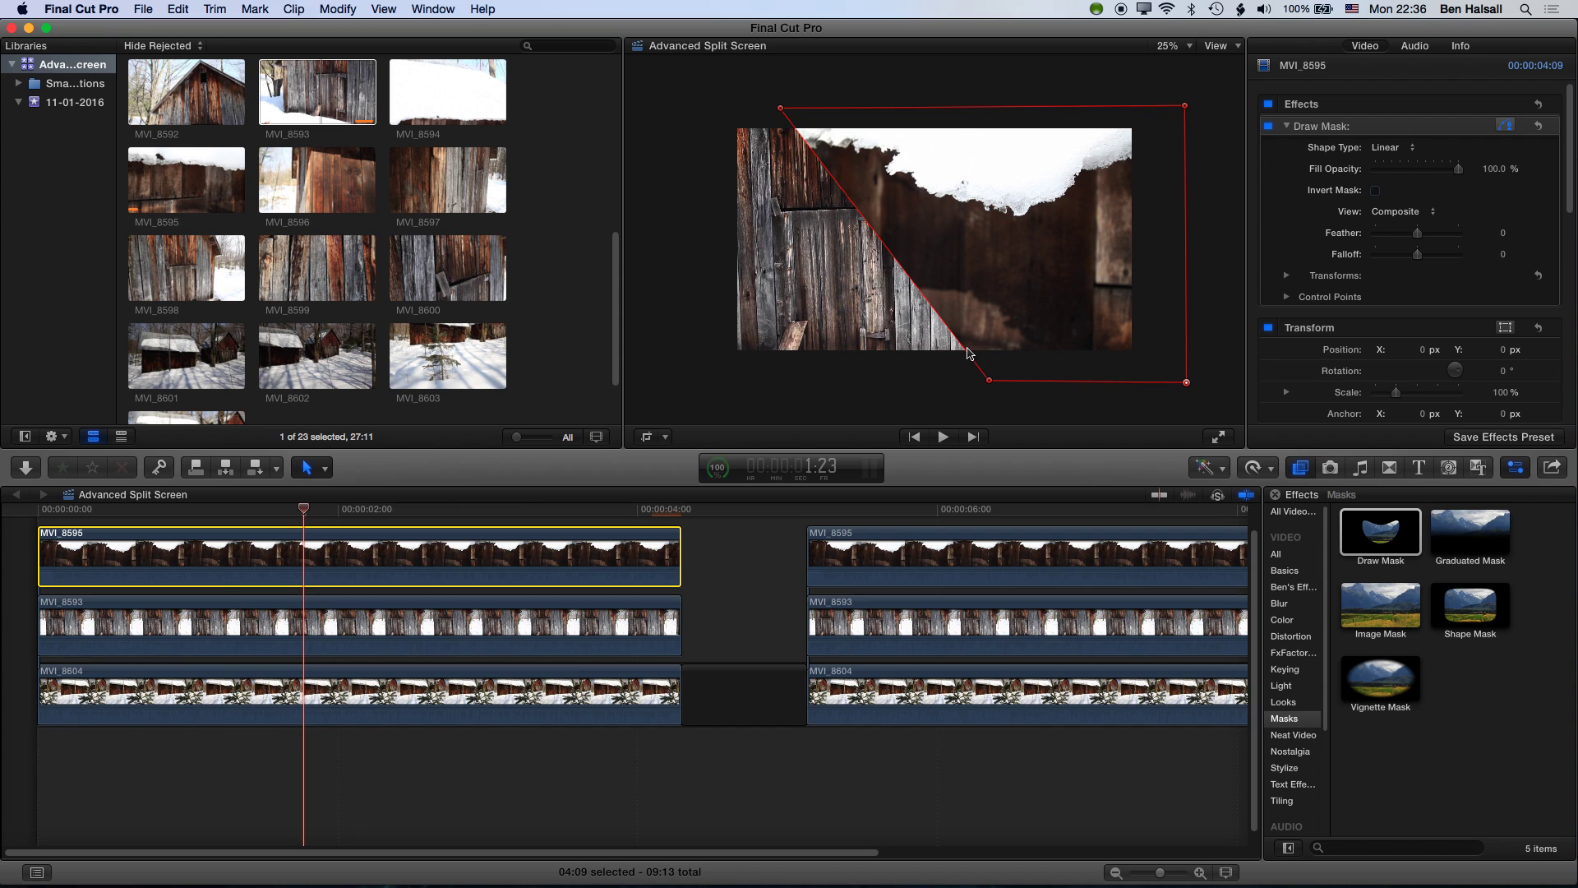
left_click(781, 109)
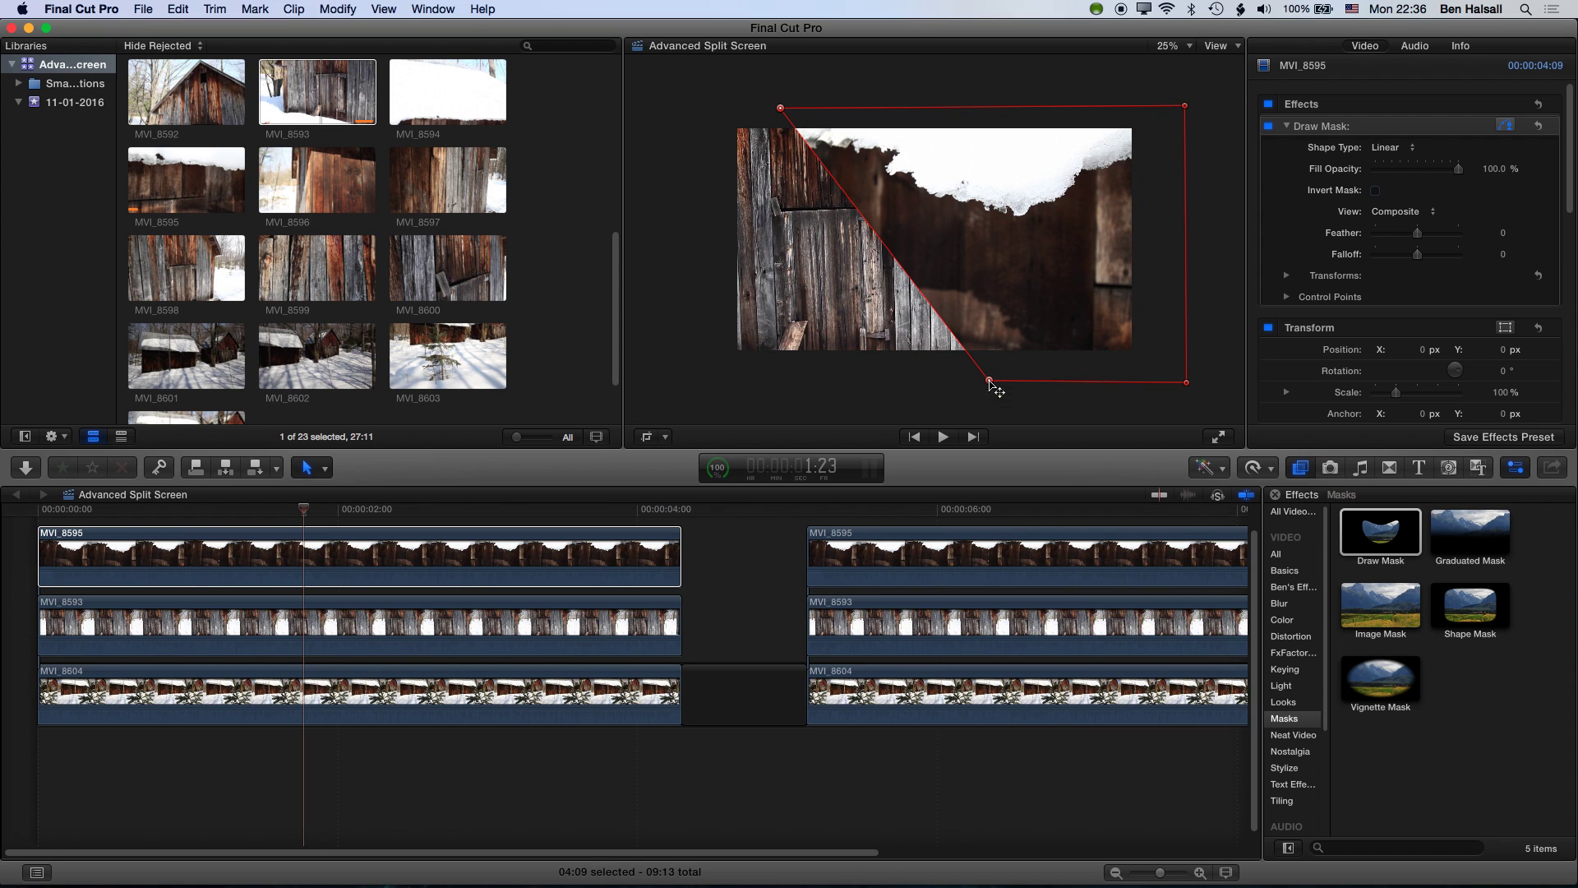
left_click_drag(991, 383, 1032, 380)
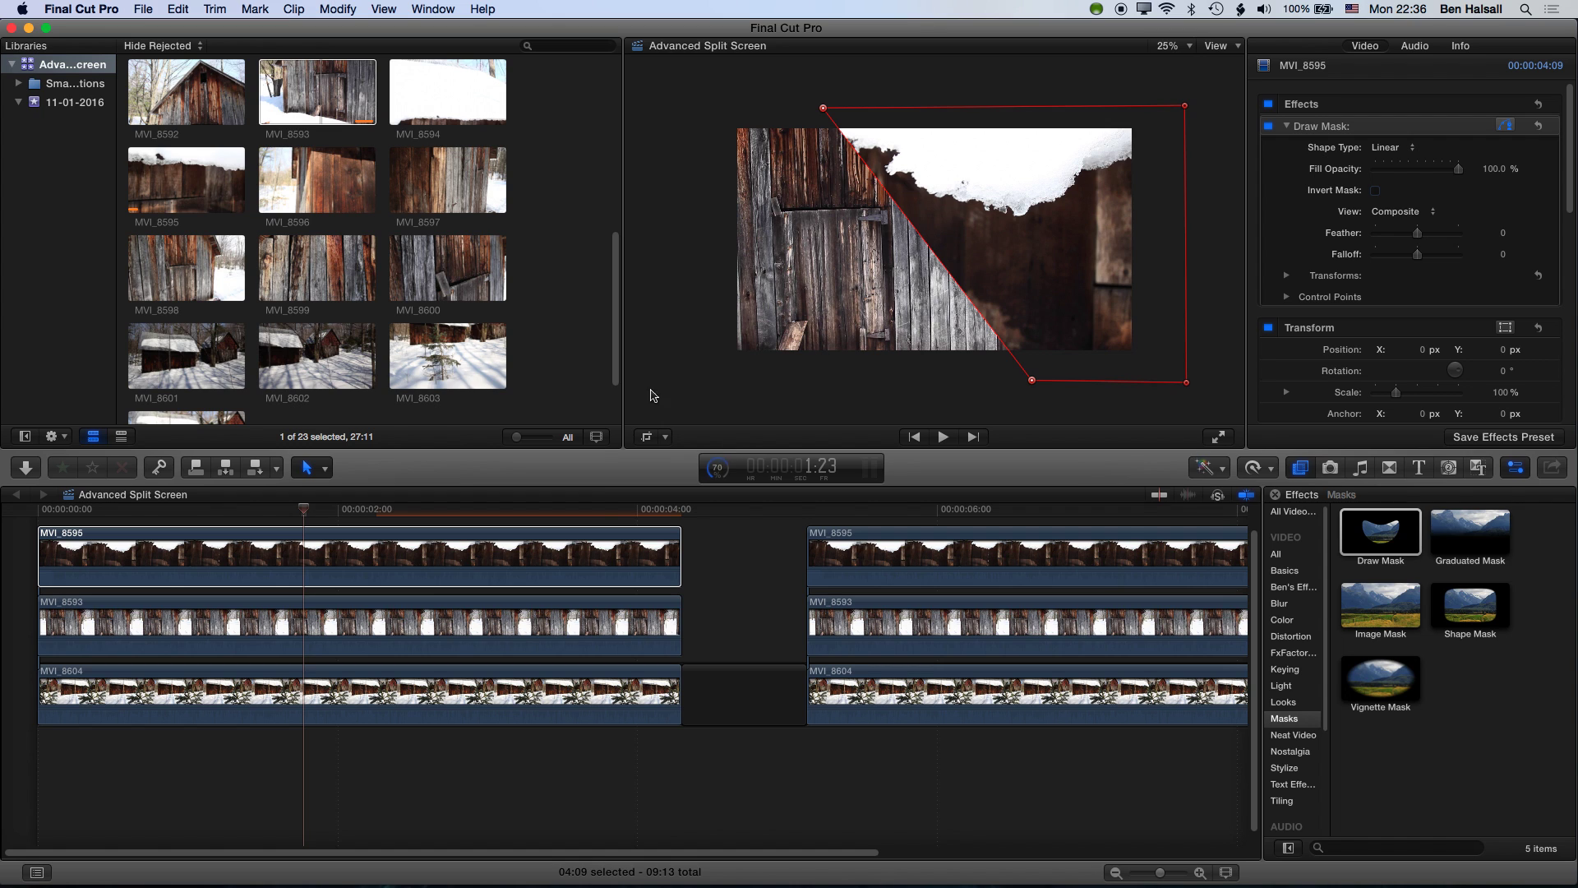
Step: Select the masked top clip MVI_8595 and copy it with Edit > Copy
key("super+shift+a")
key("Down")
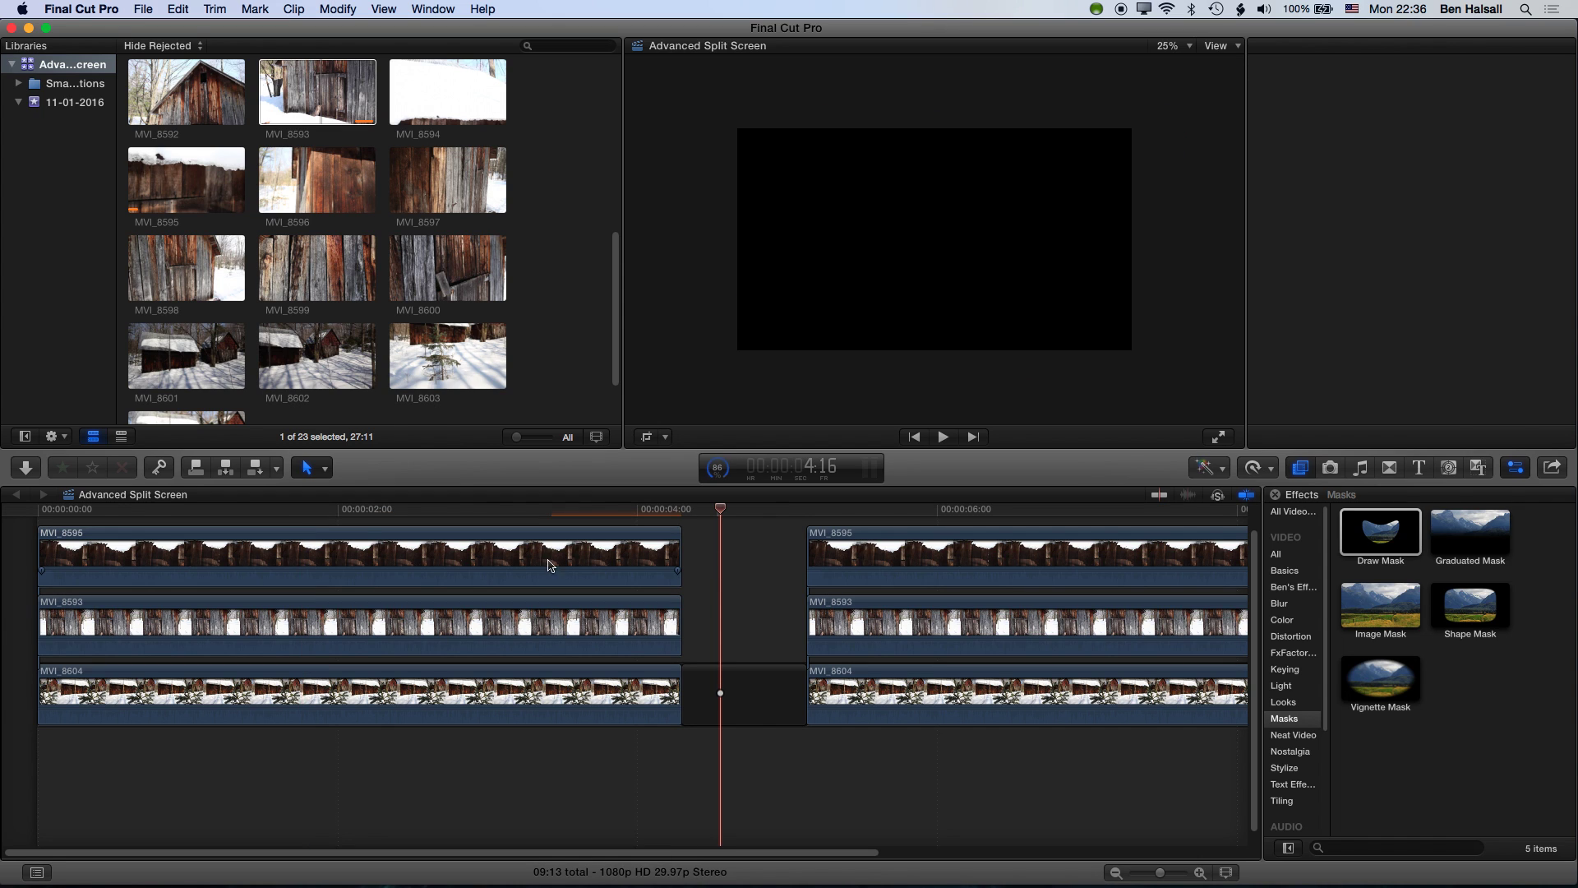
left_click(467, 564)
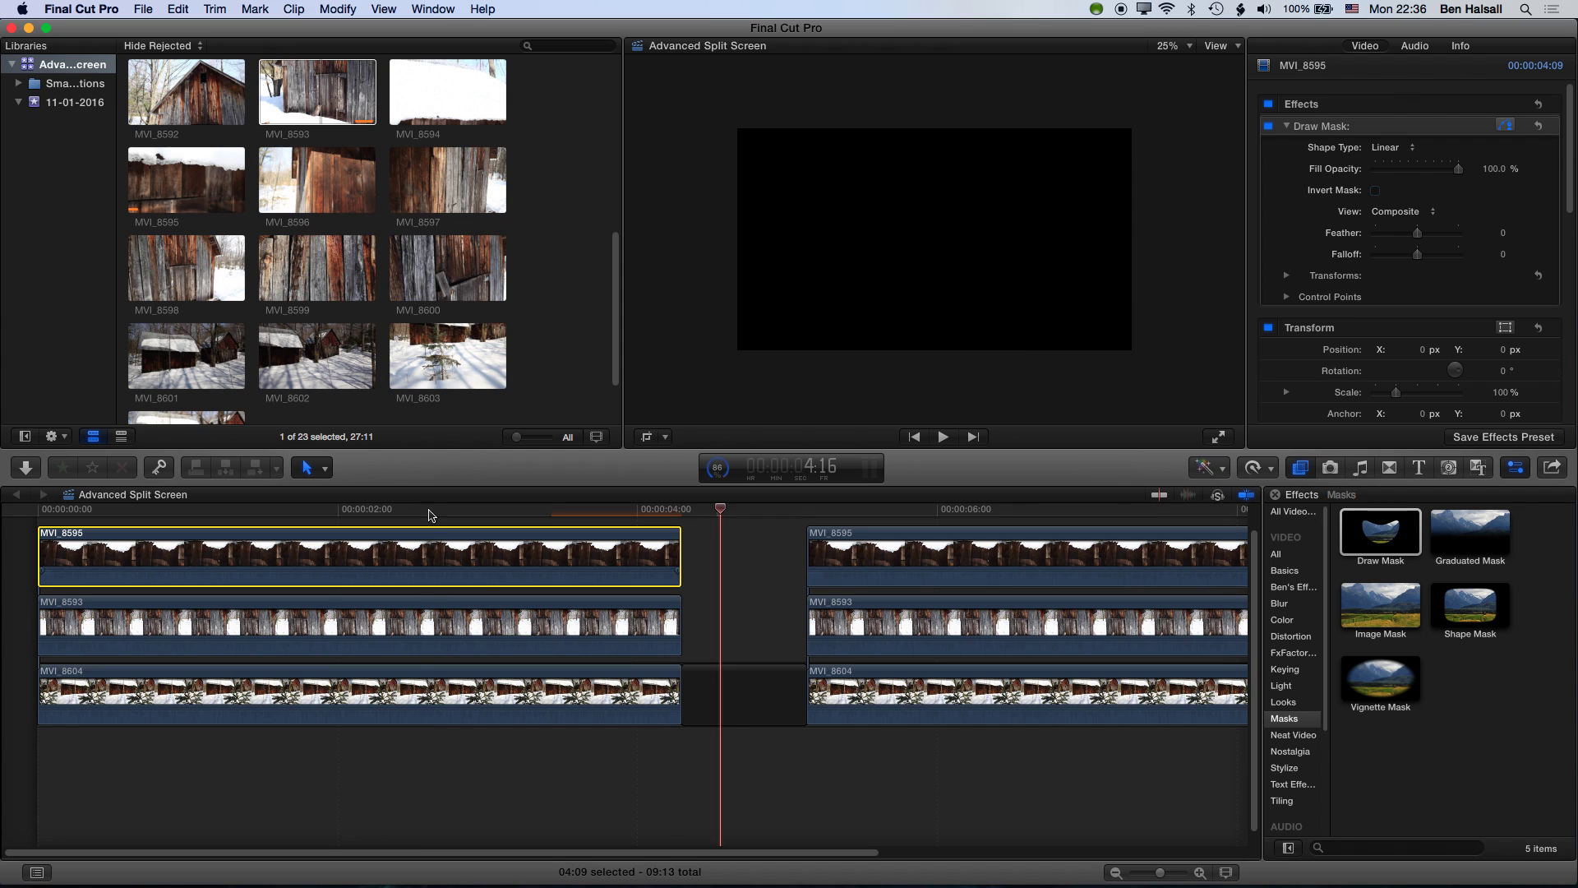
left_click(431, 516)
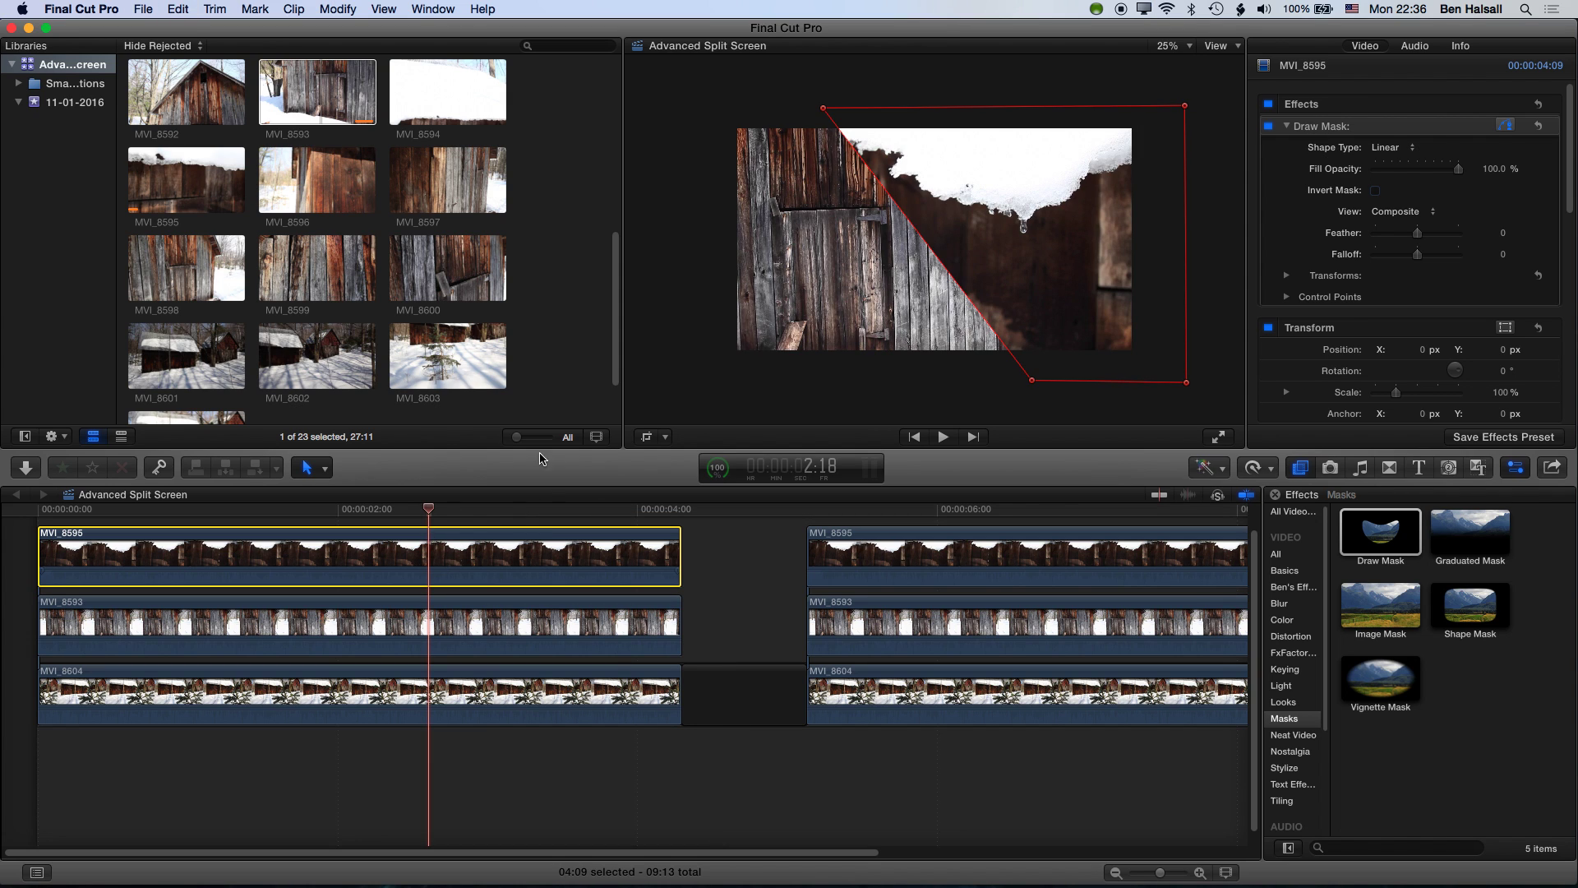
left_click(192, 10)
left_click(195, 85)
Step: Paste only the Effects attributes onto the middle clip MVI_8593
left_click(375, 625)
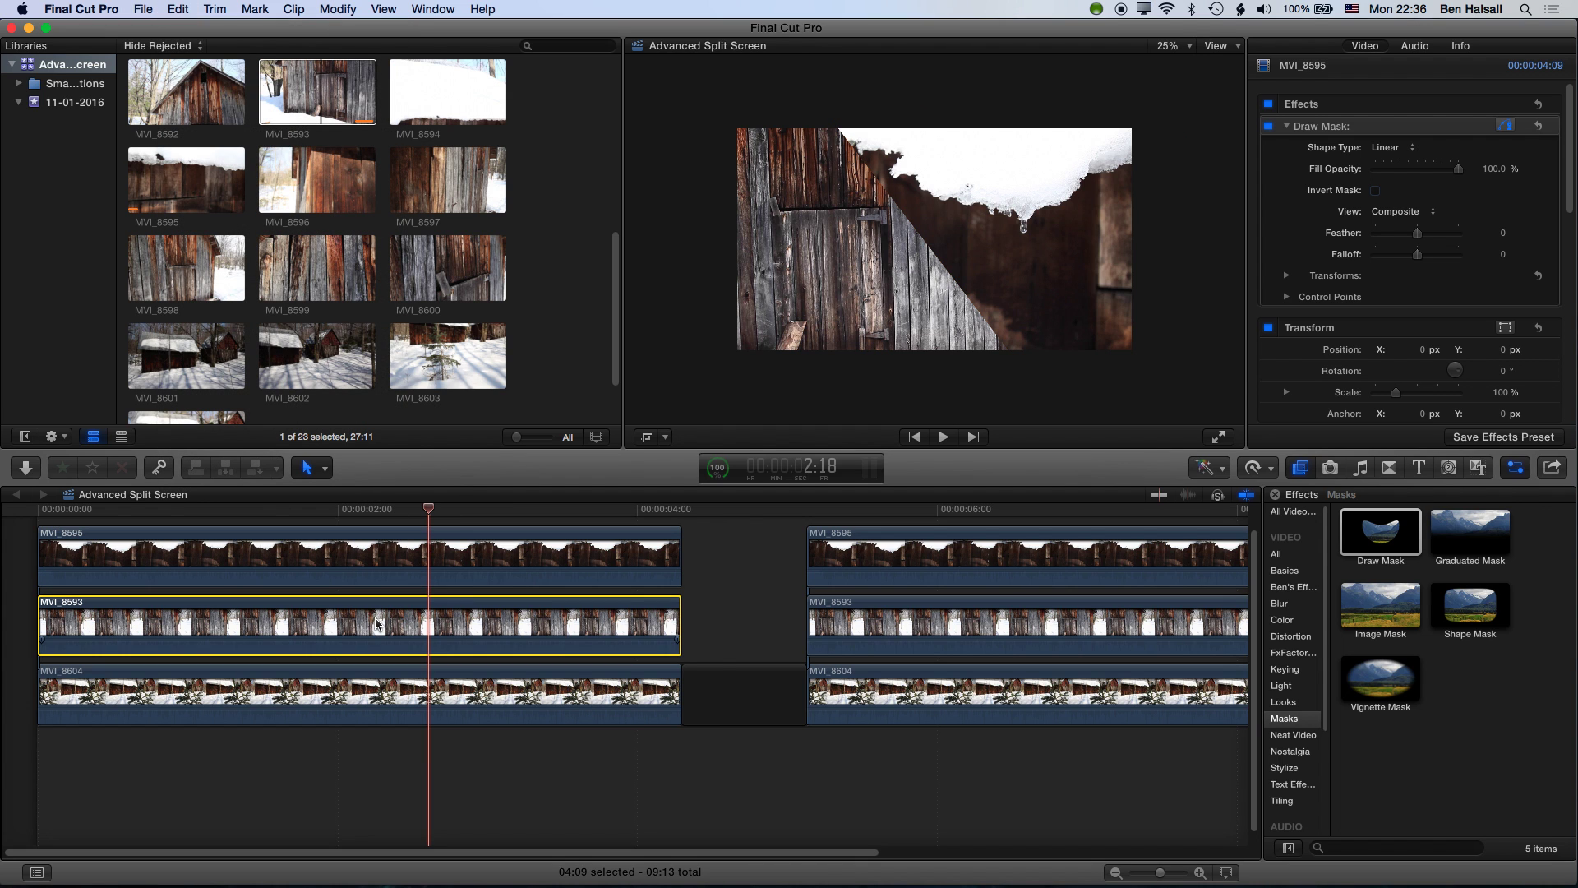
left_click(179, 8)
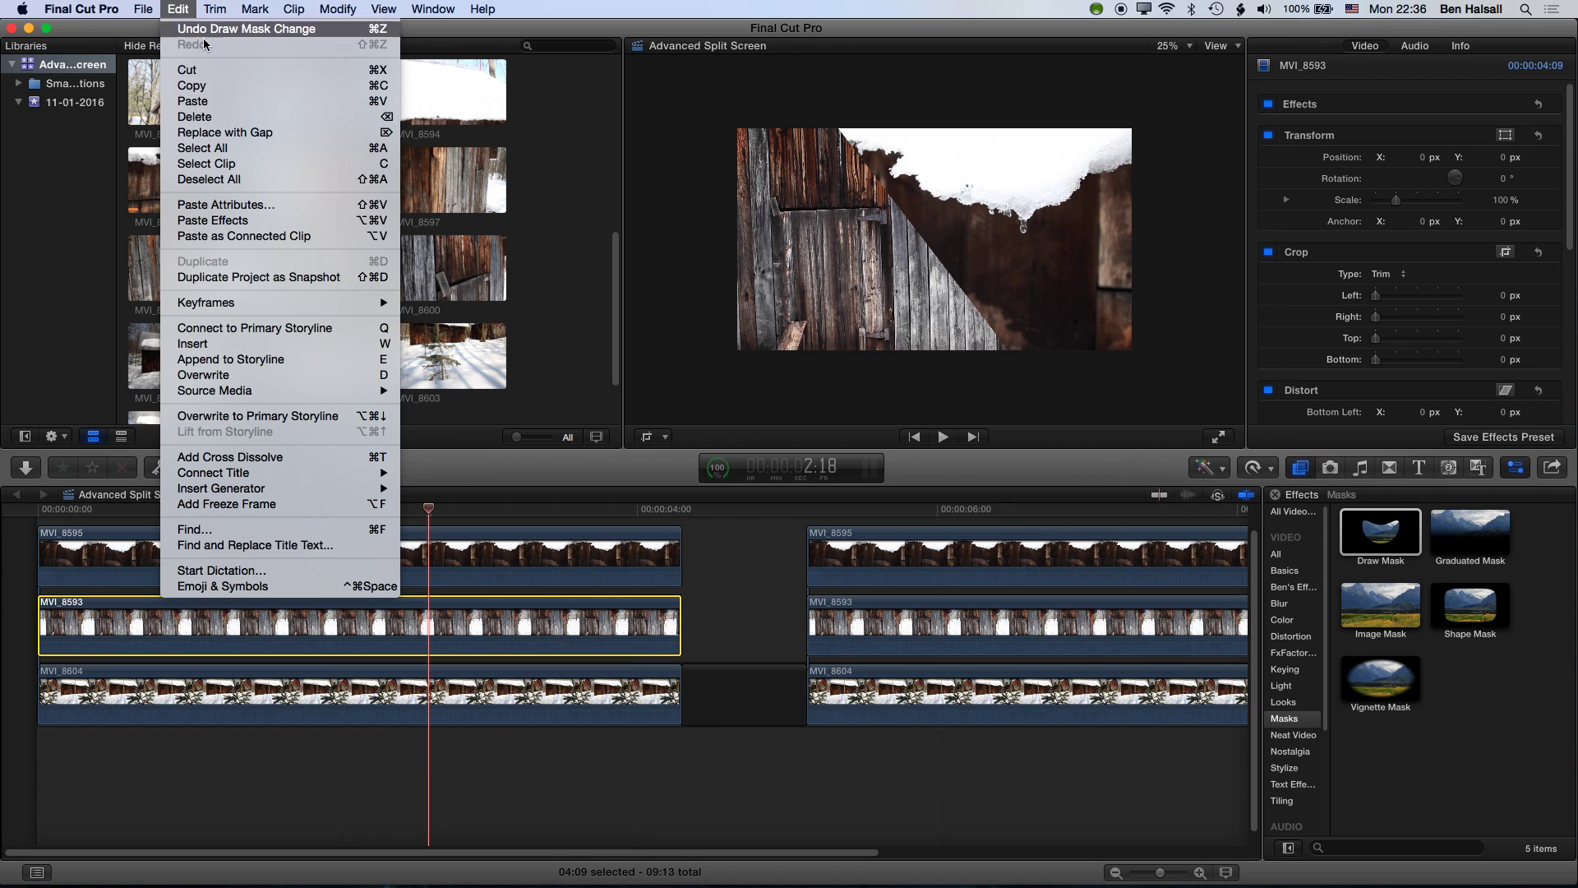
left_click(217, 205)
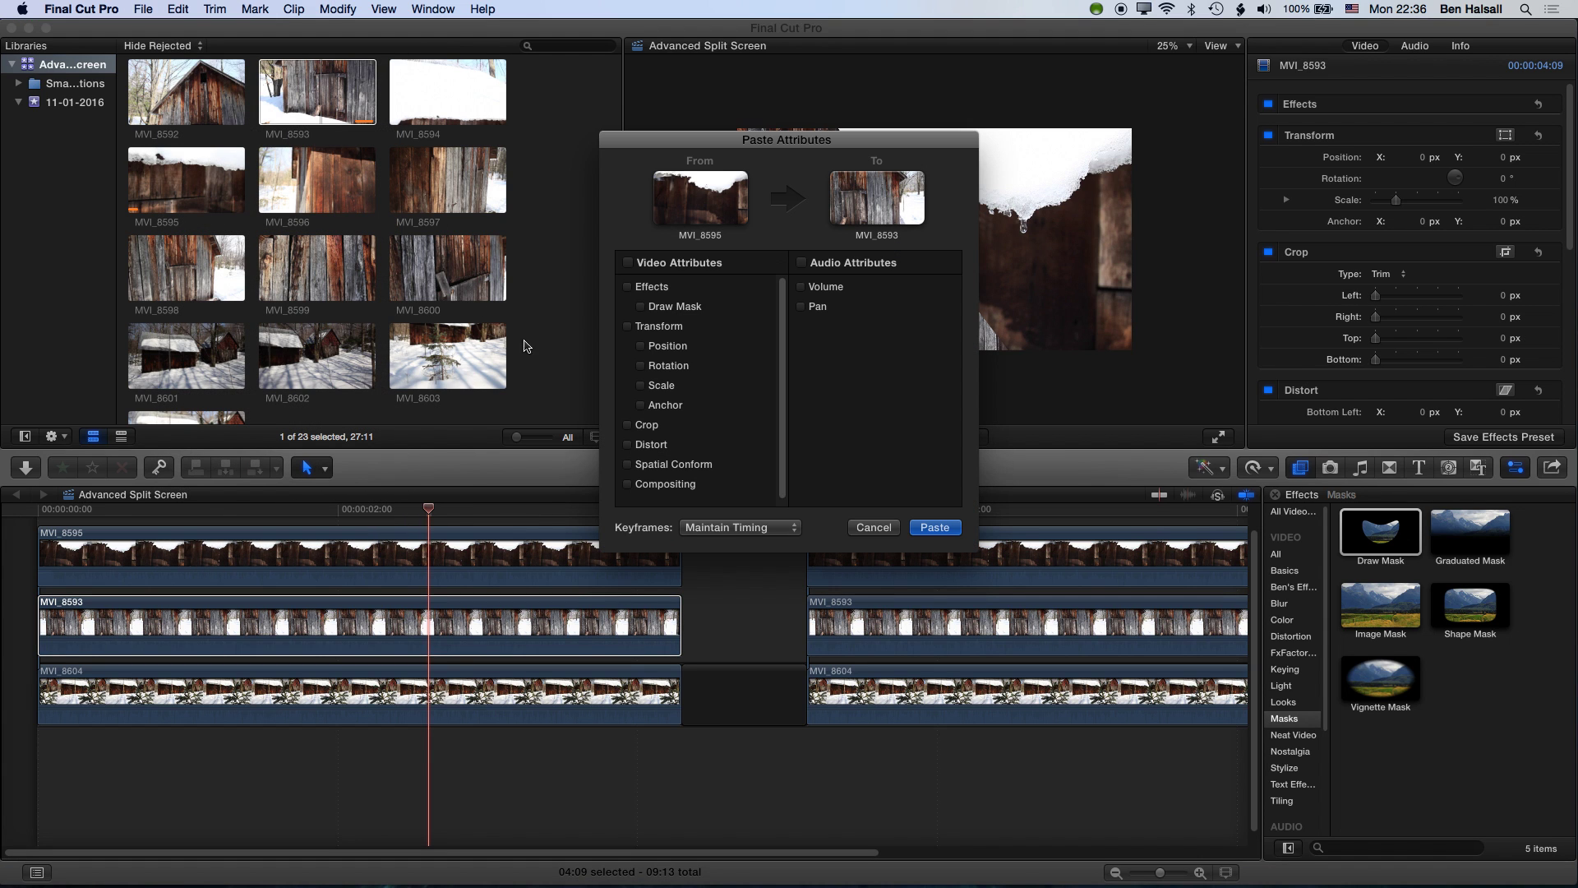
left_click(627, 287)
left_click(935, 528)
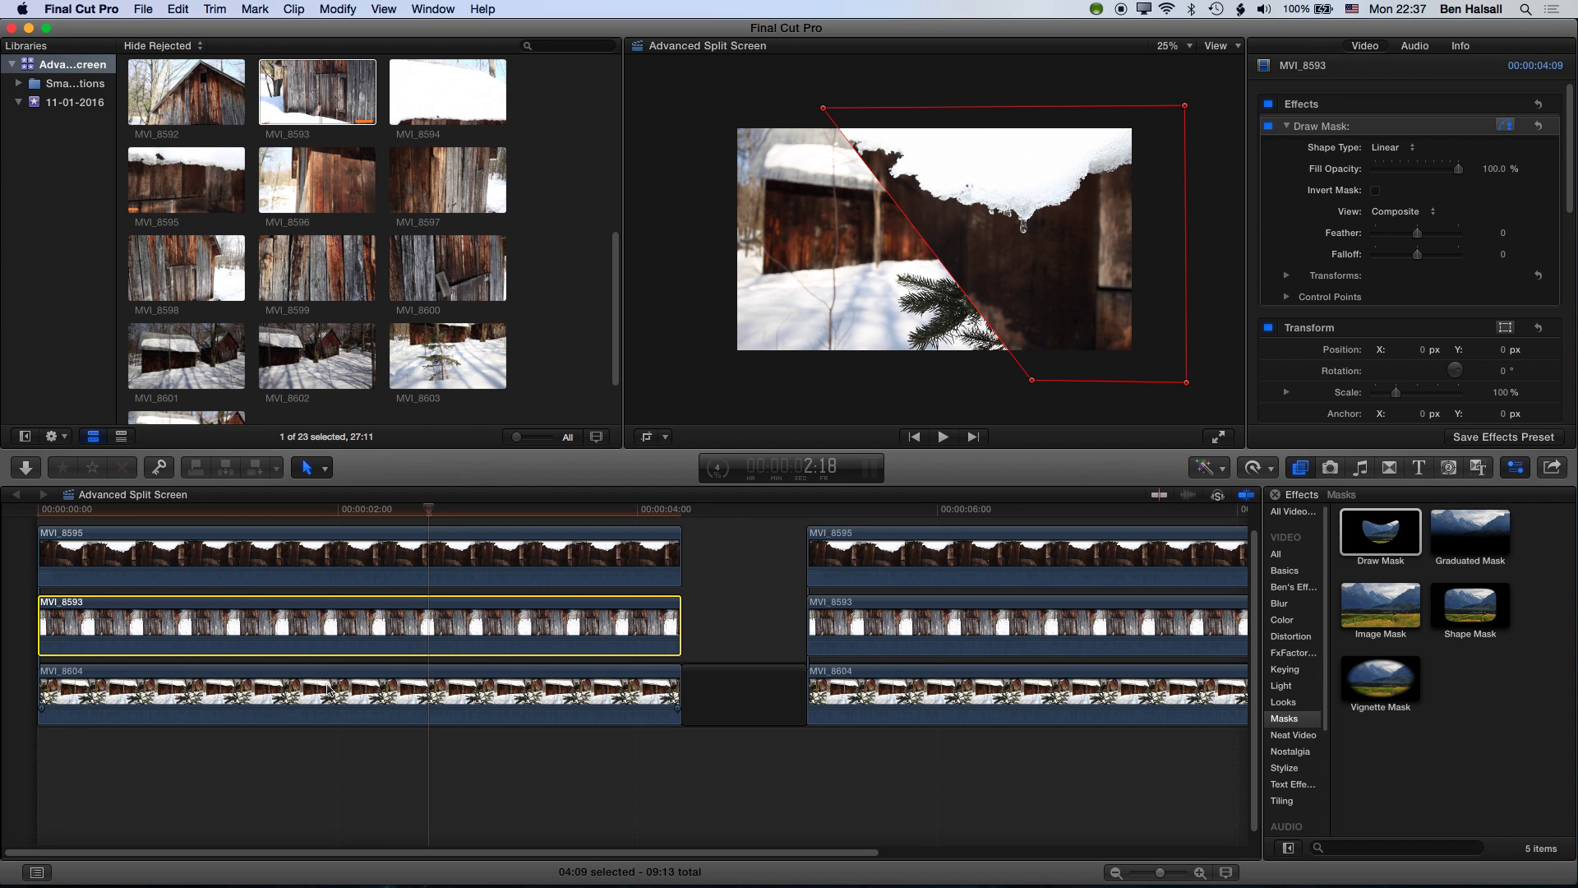
Step: Disable the bottom clip MVI_8604
left_click(344, 692)
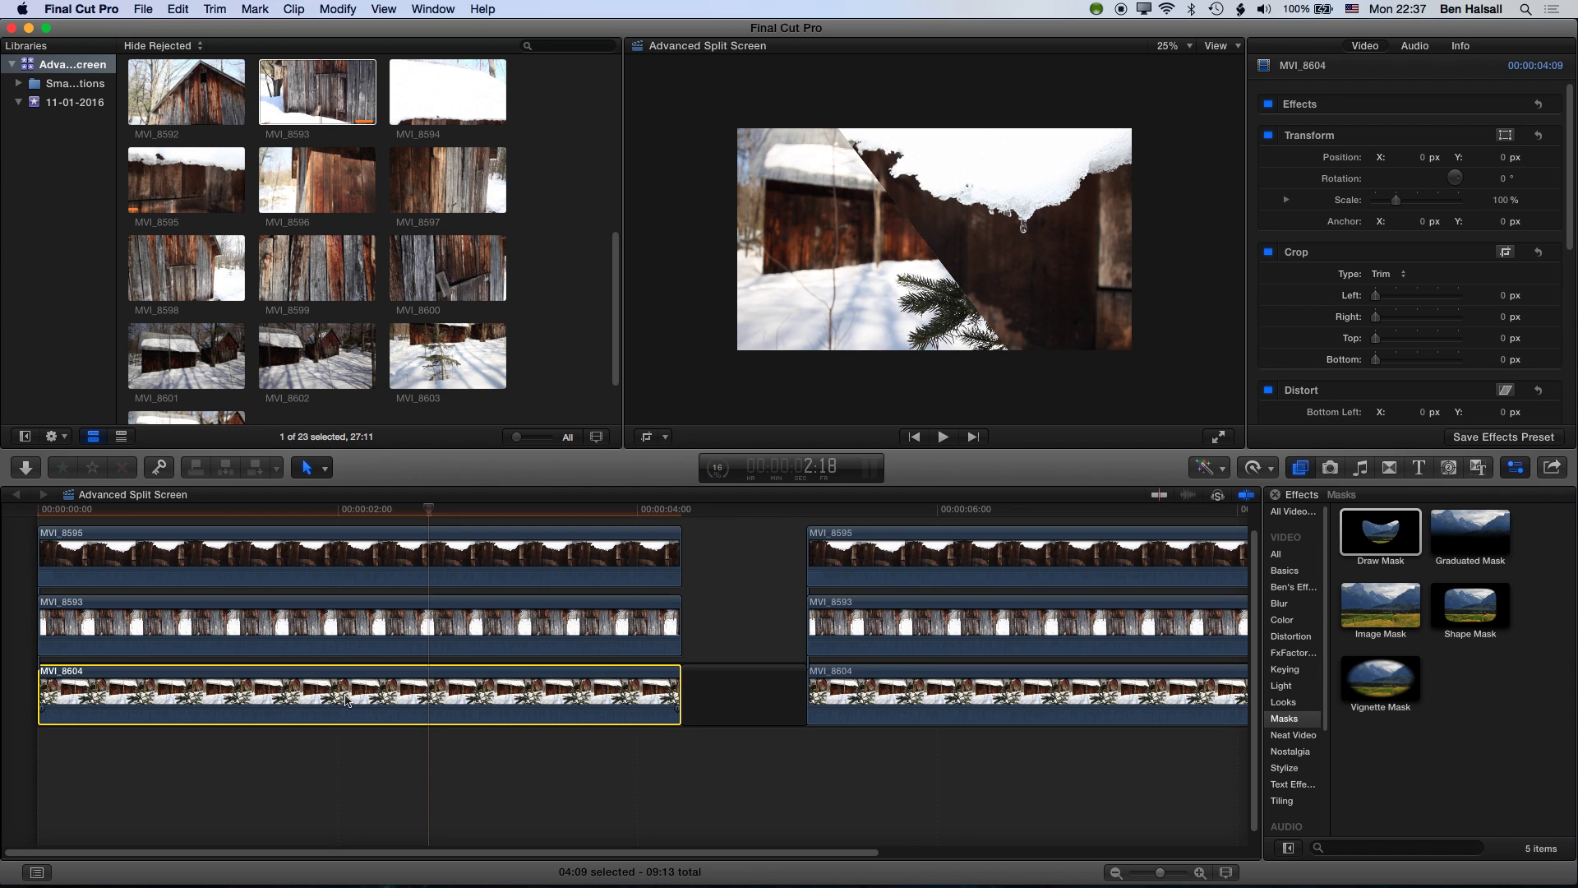
right_click(353, 694)
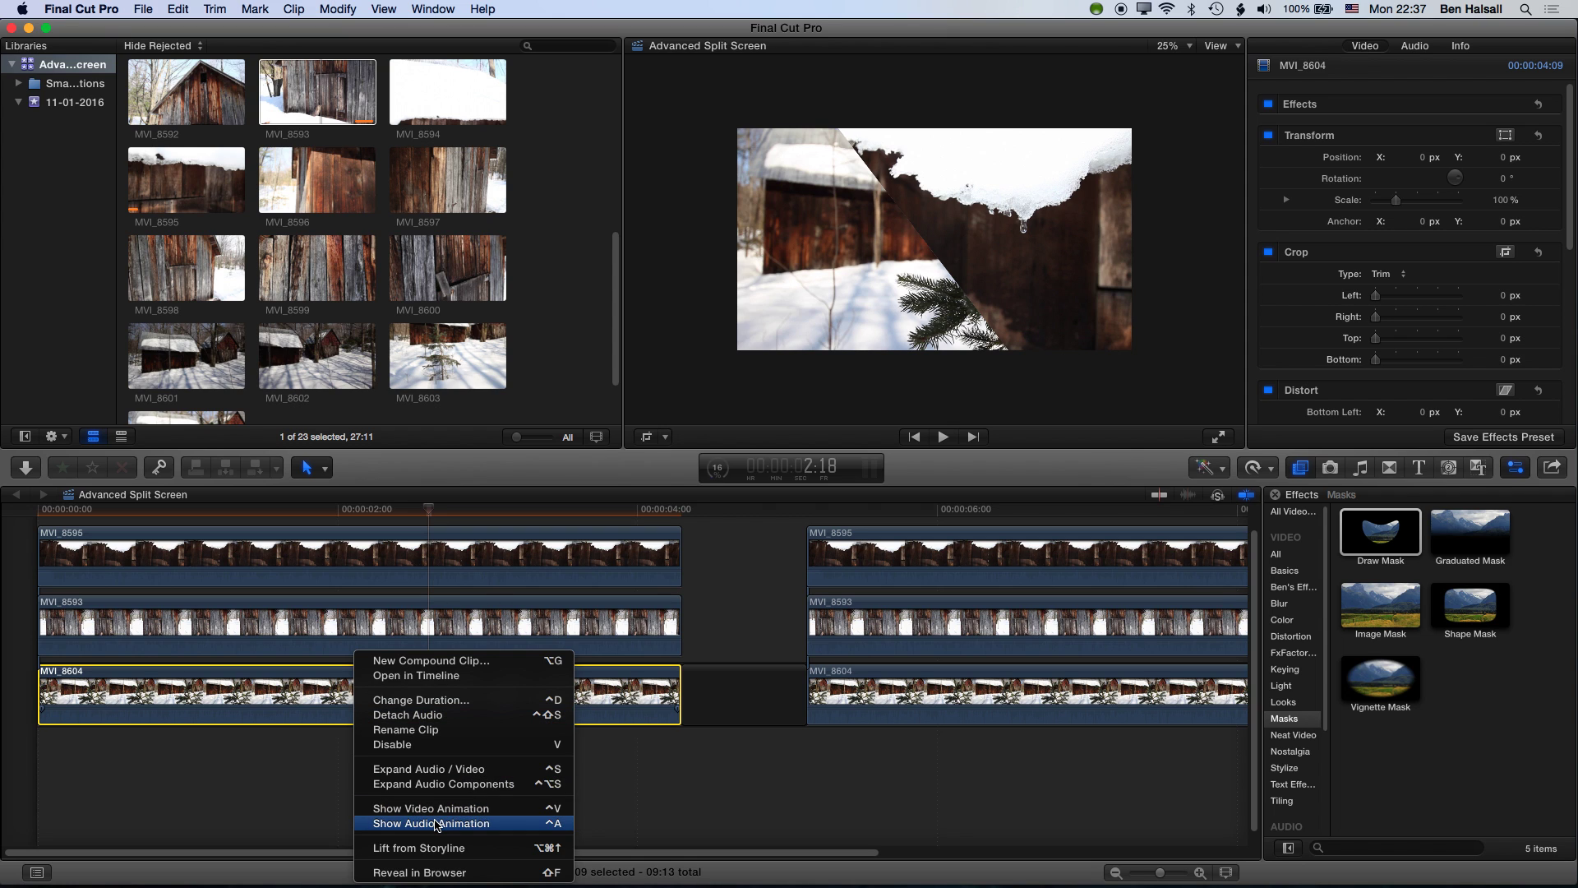
left_click(435, 744)
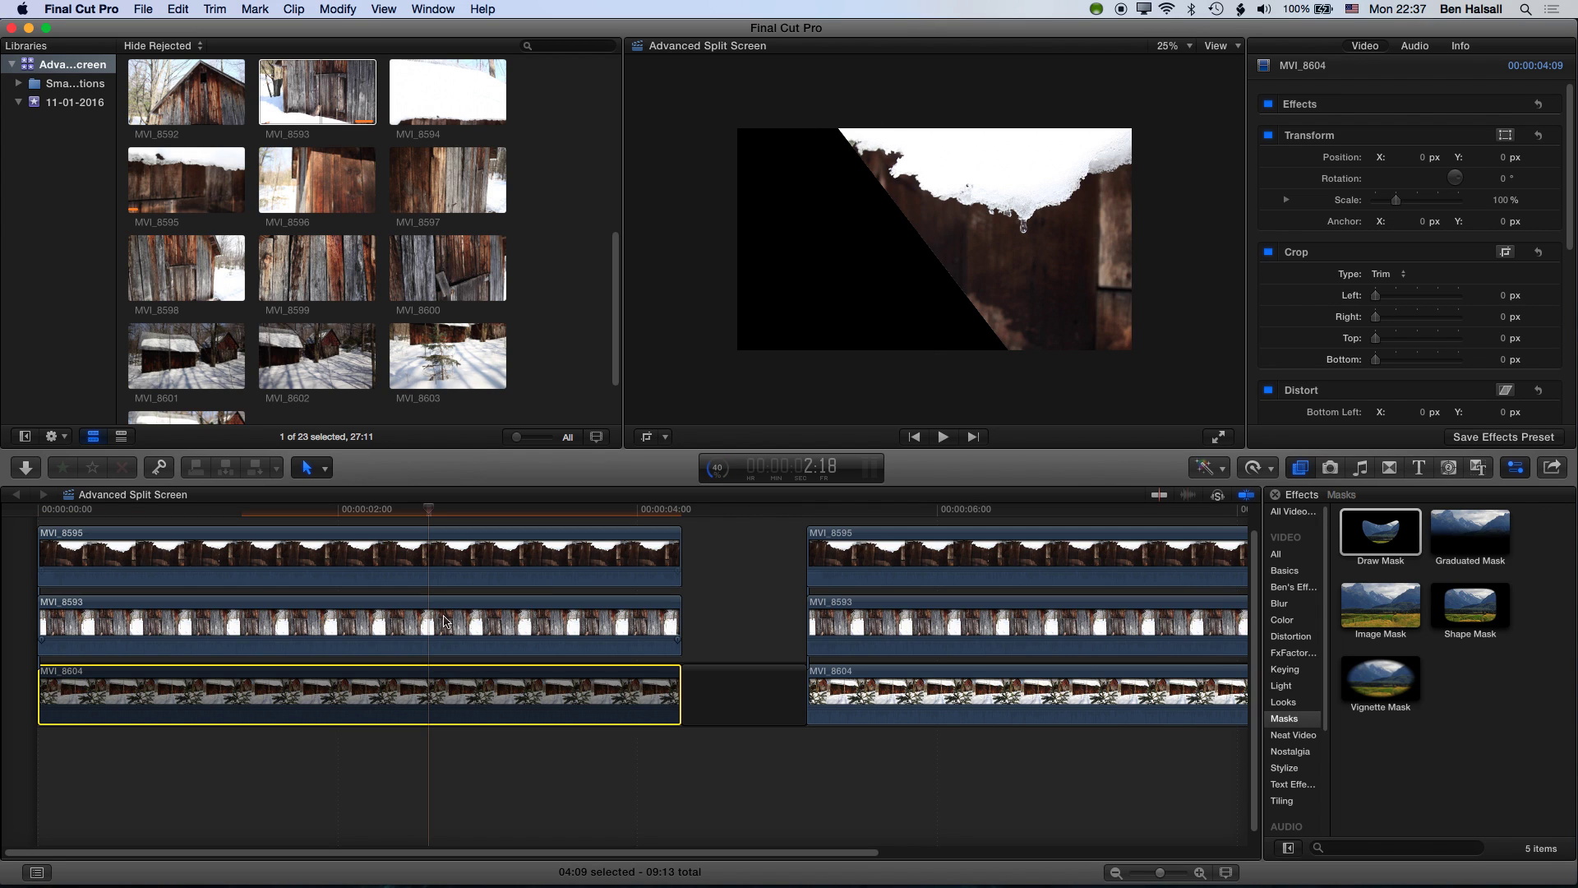
Step: Move MVI_8593's mask bottom-right point to the lower left so its barn wood fills the left side
left_click(432, 628)
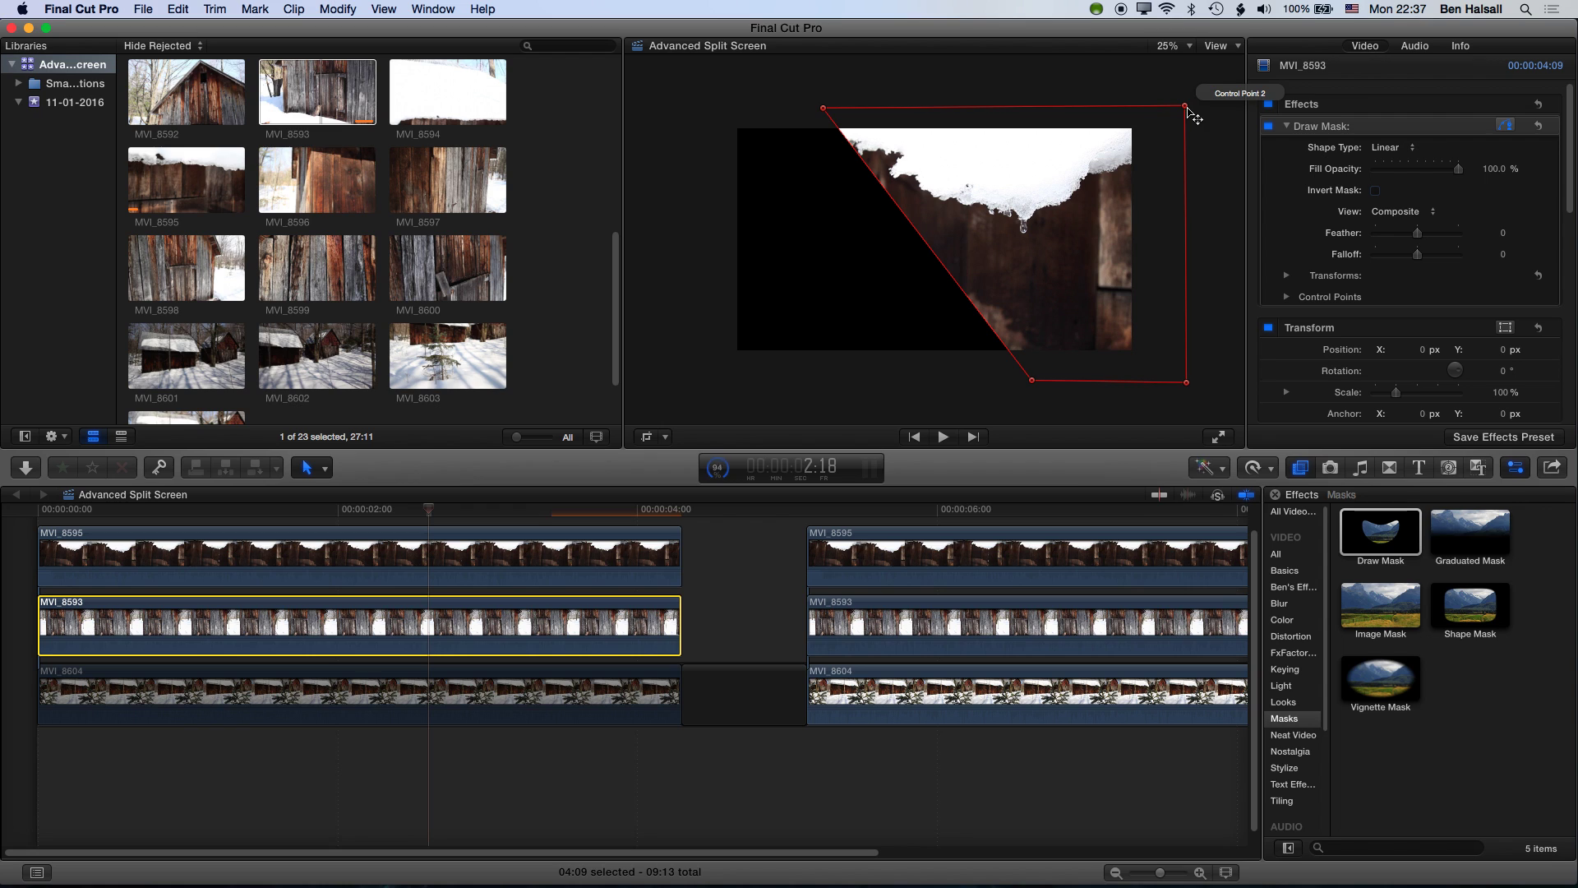
left_click(1198, 341)
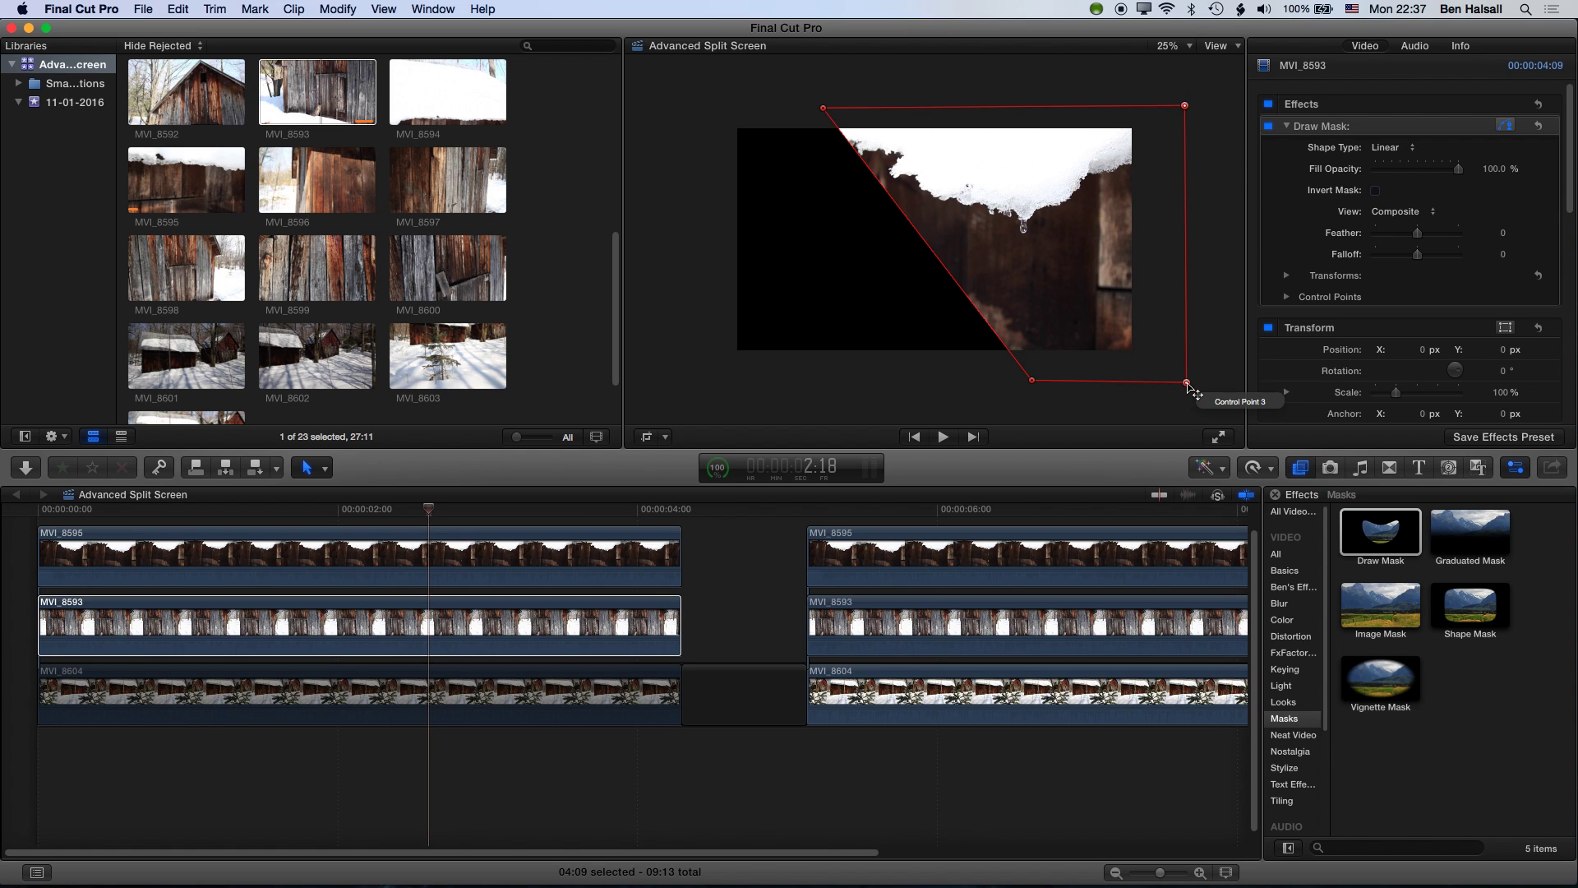
left_click_drag(1188, 384, 681, 385)
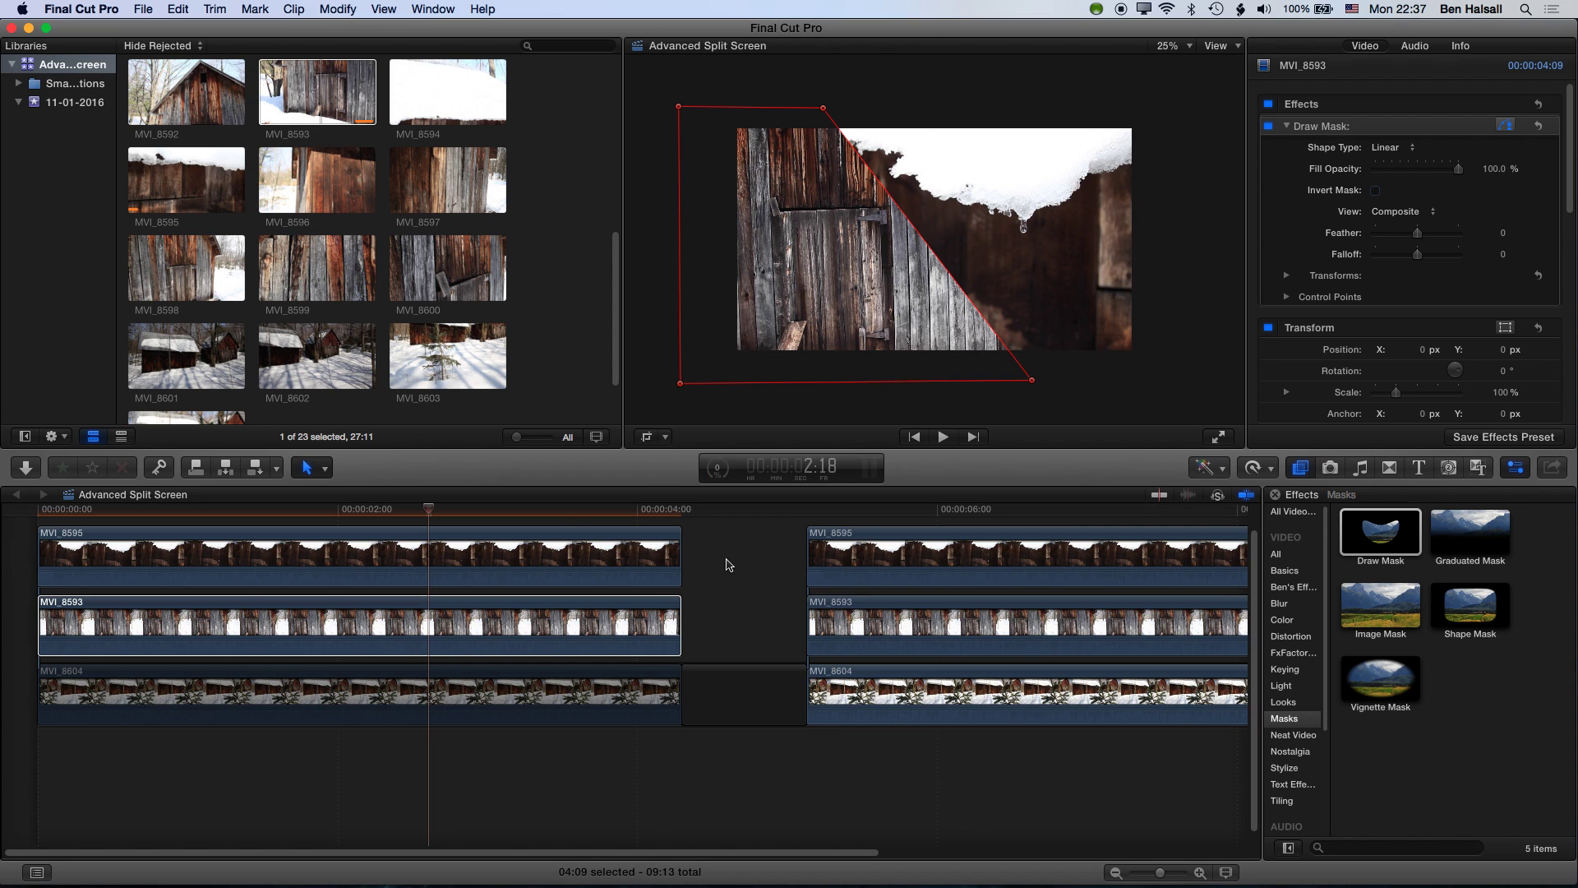
left_click(728, 566)
left_click(591, 510)
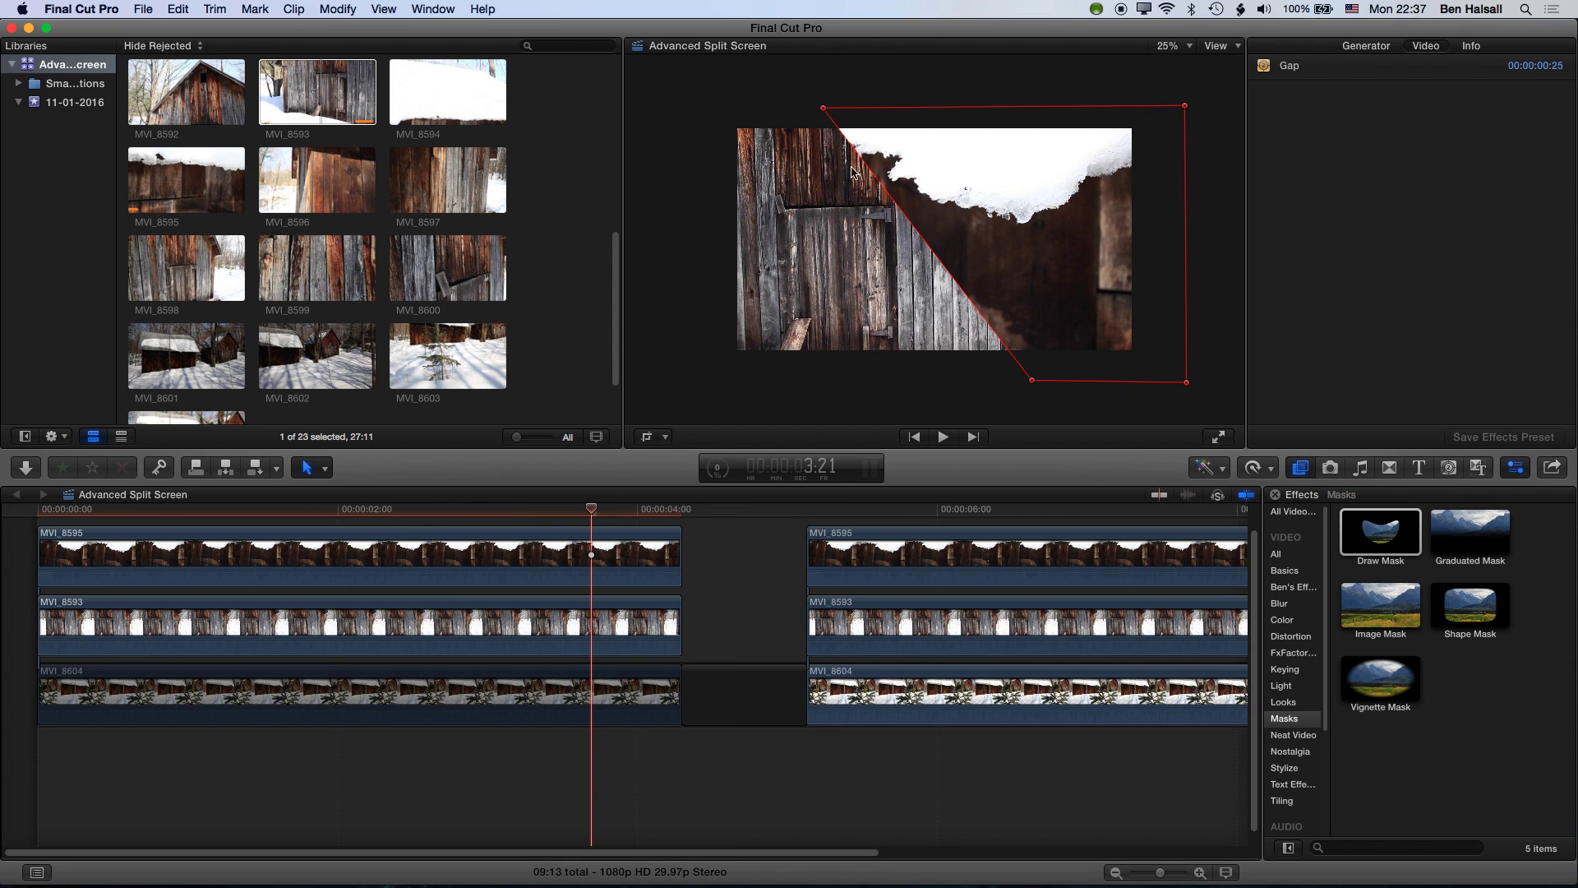
left_click(850, 194)
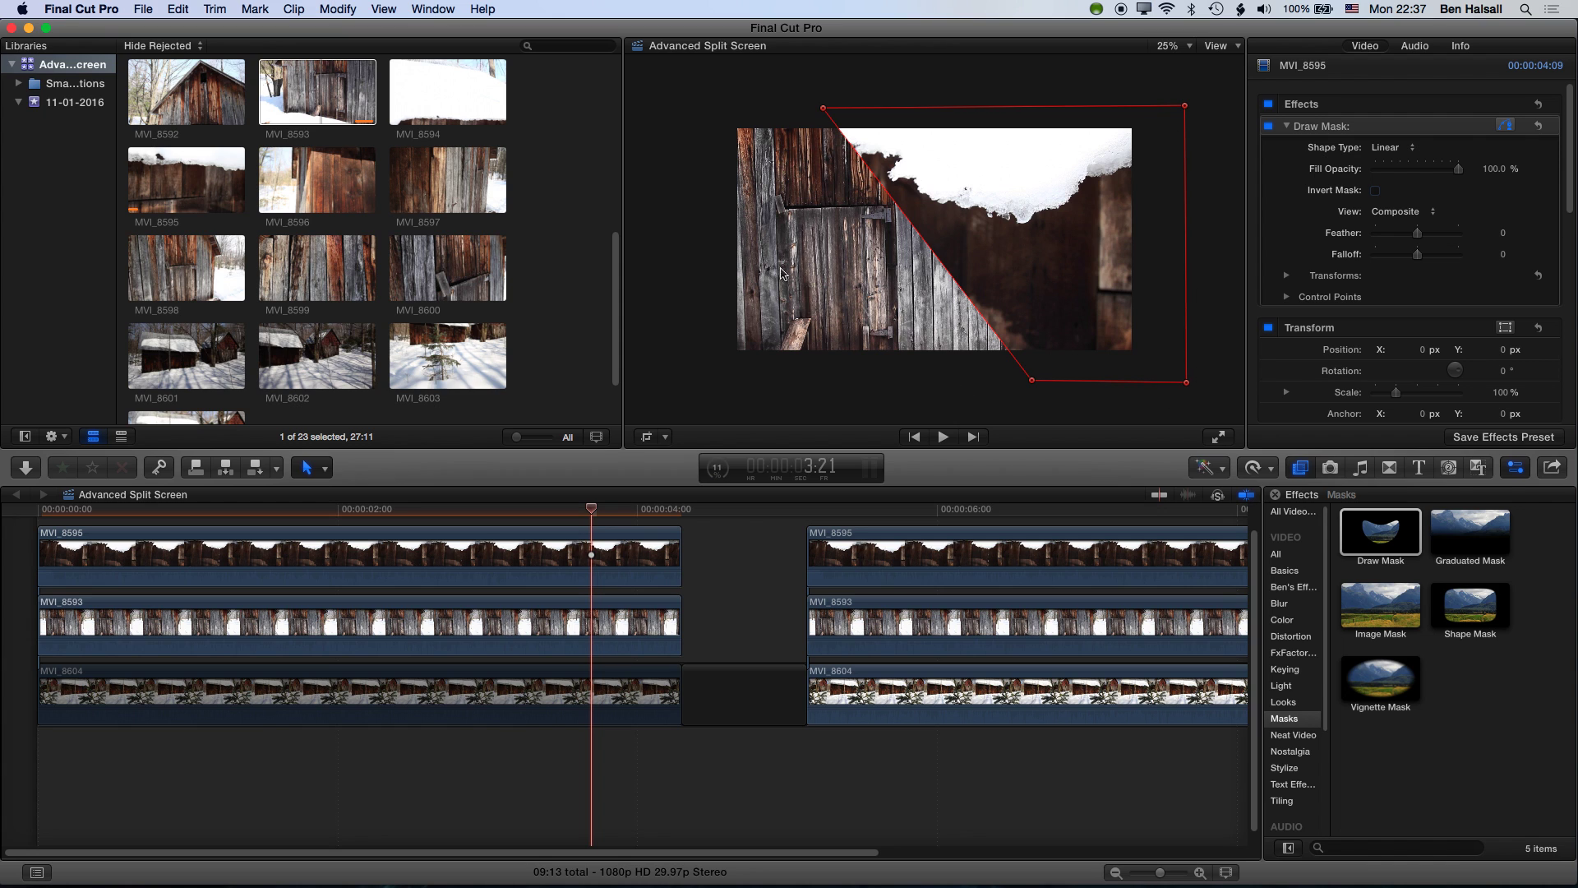
left_click_drag(591, 511, 347, 511)
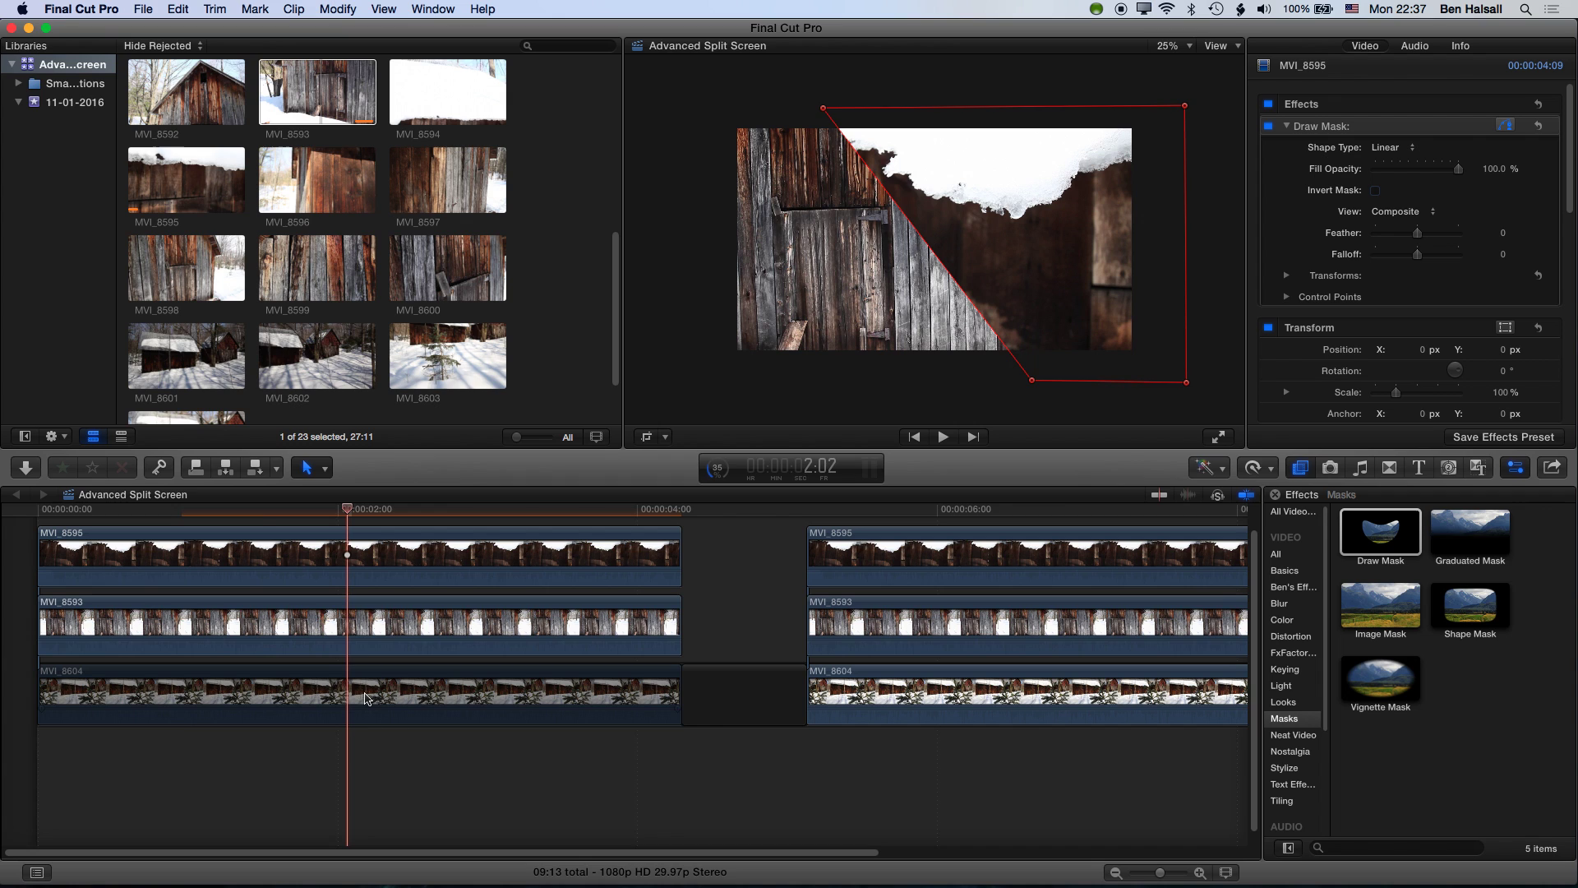
Step: Re-enable MVI_8604 from its context menu, then reselect MVI_8595
left_click(354, 694)
right_click(374, 700)
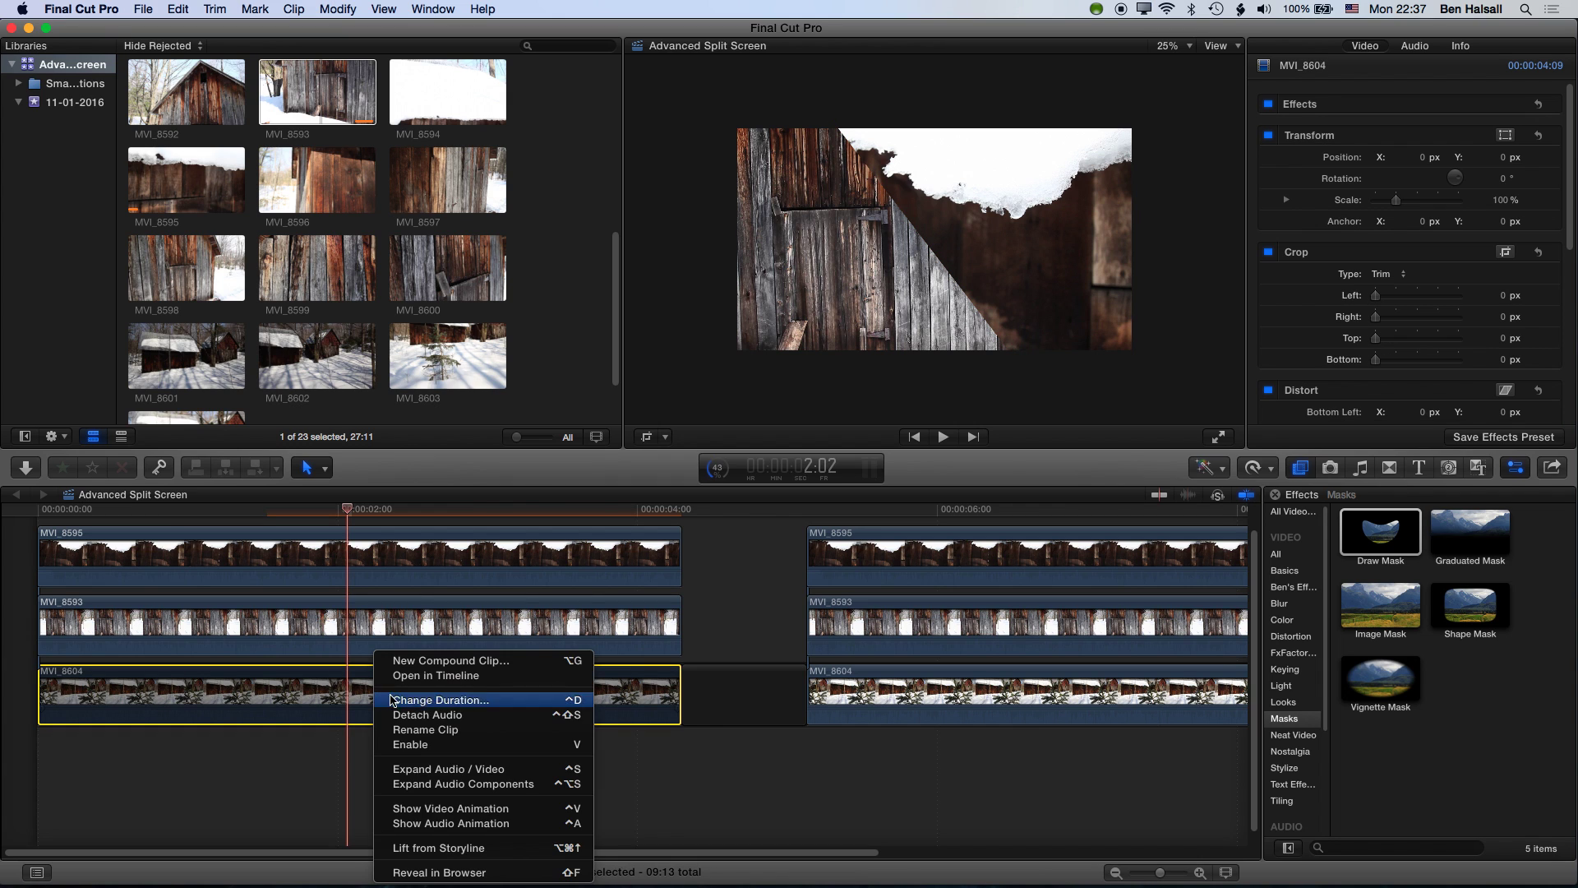
left_click(454, 745)
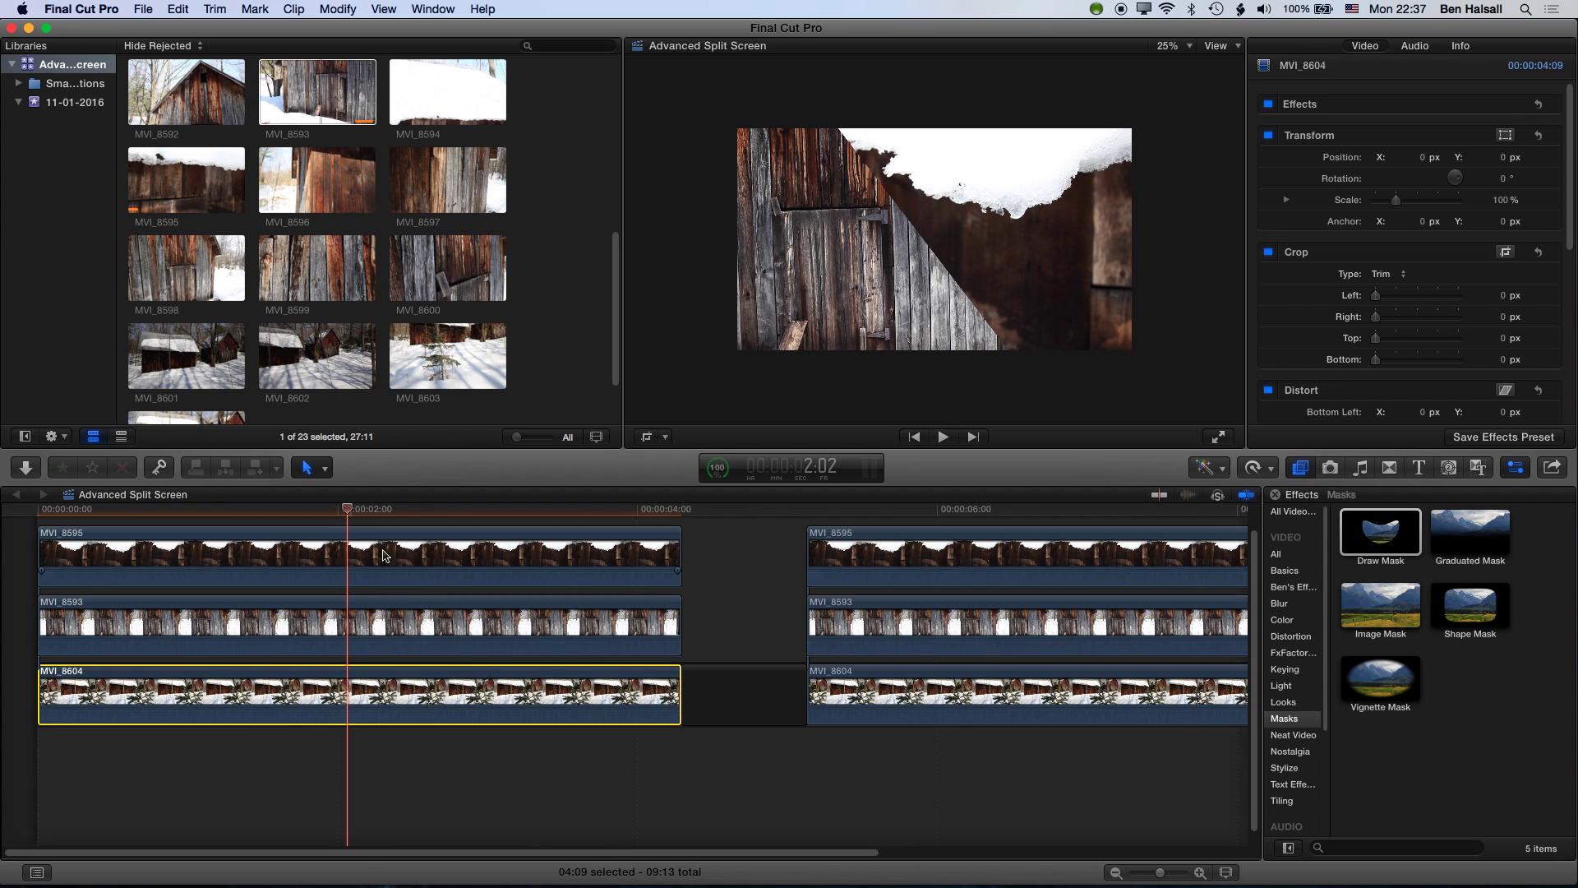
left_click(346, 551)
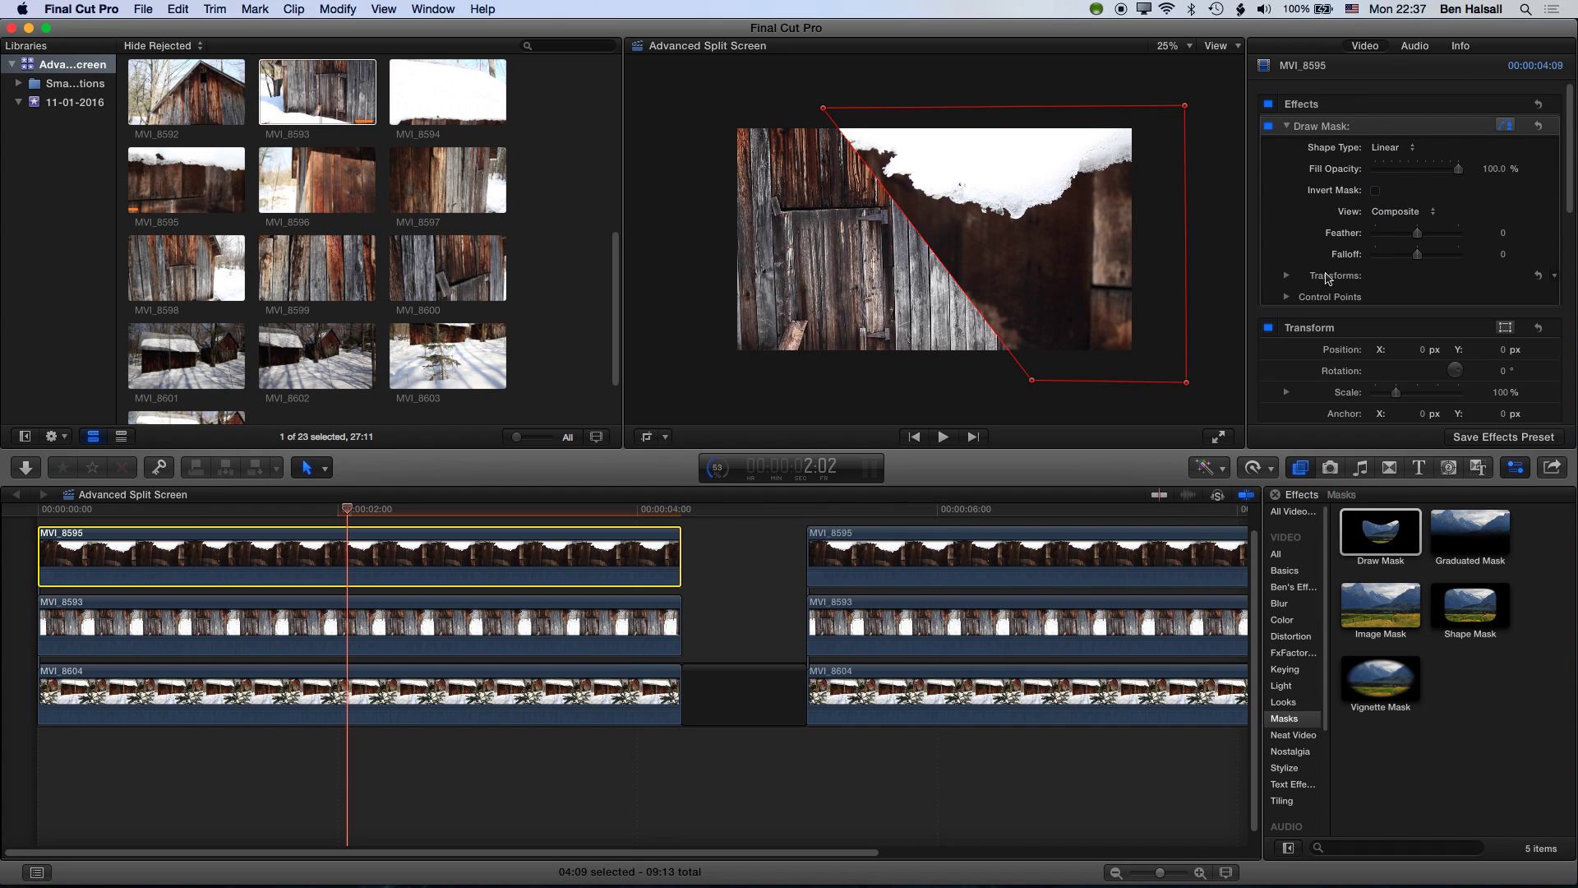
Step: Keyframe MVI_8595's mask Position at 0:00 and 1:29, sliding it right to 1539 px
left_click(1287, 277)
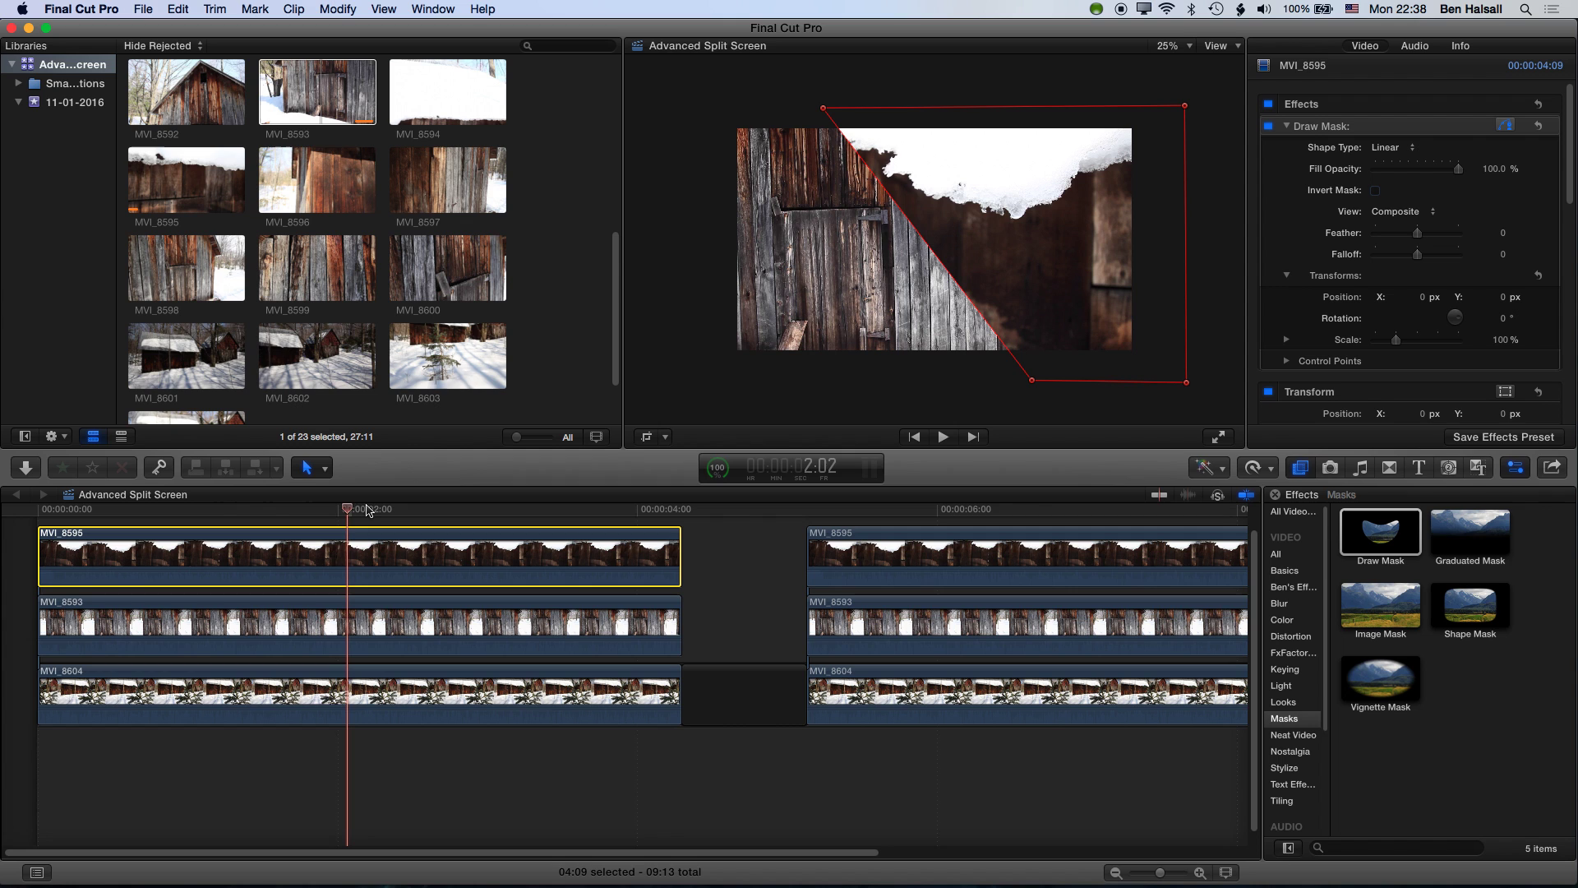
left_click_drag(348, 515, 36, 523)
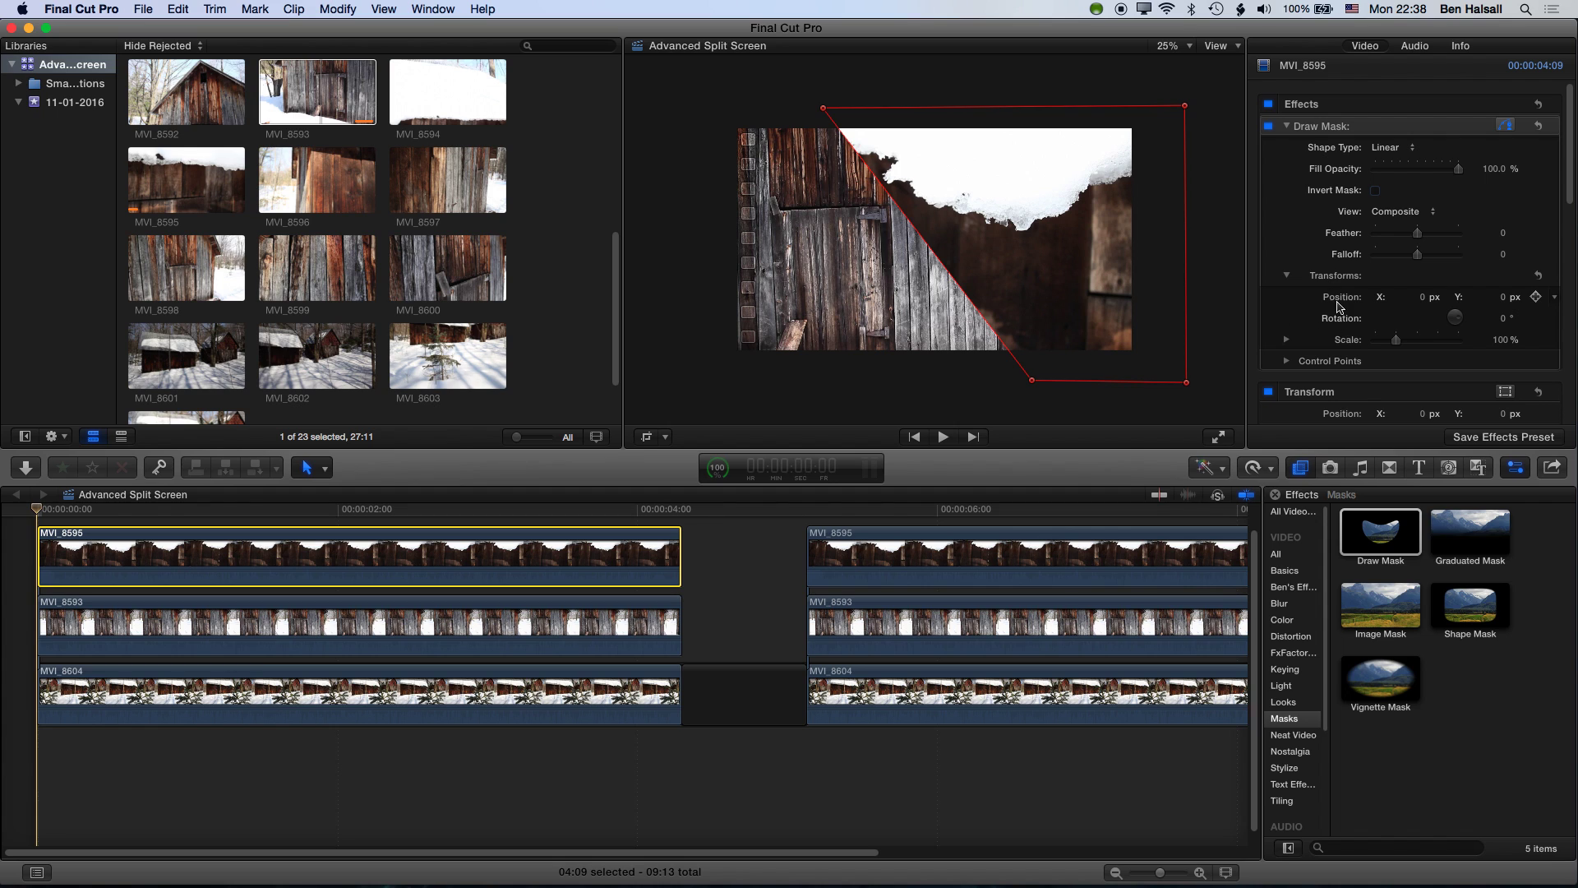
left_click(1537, 298)
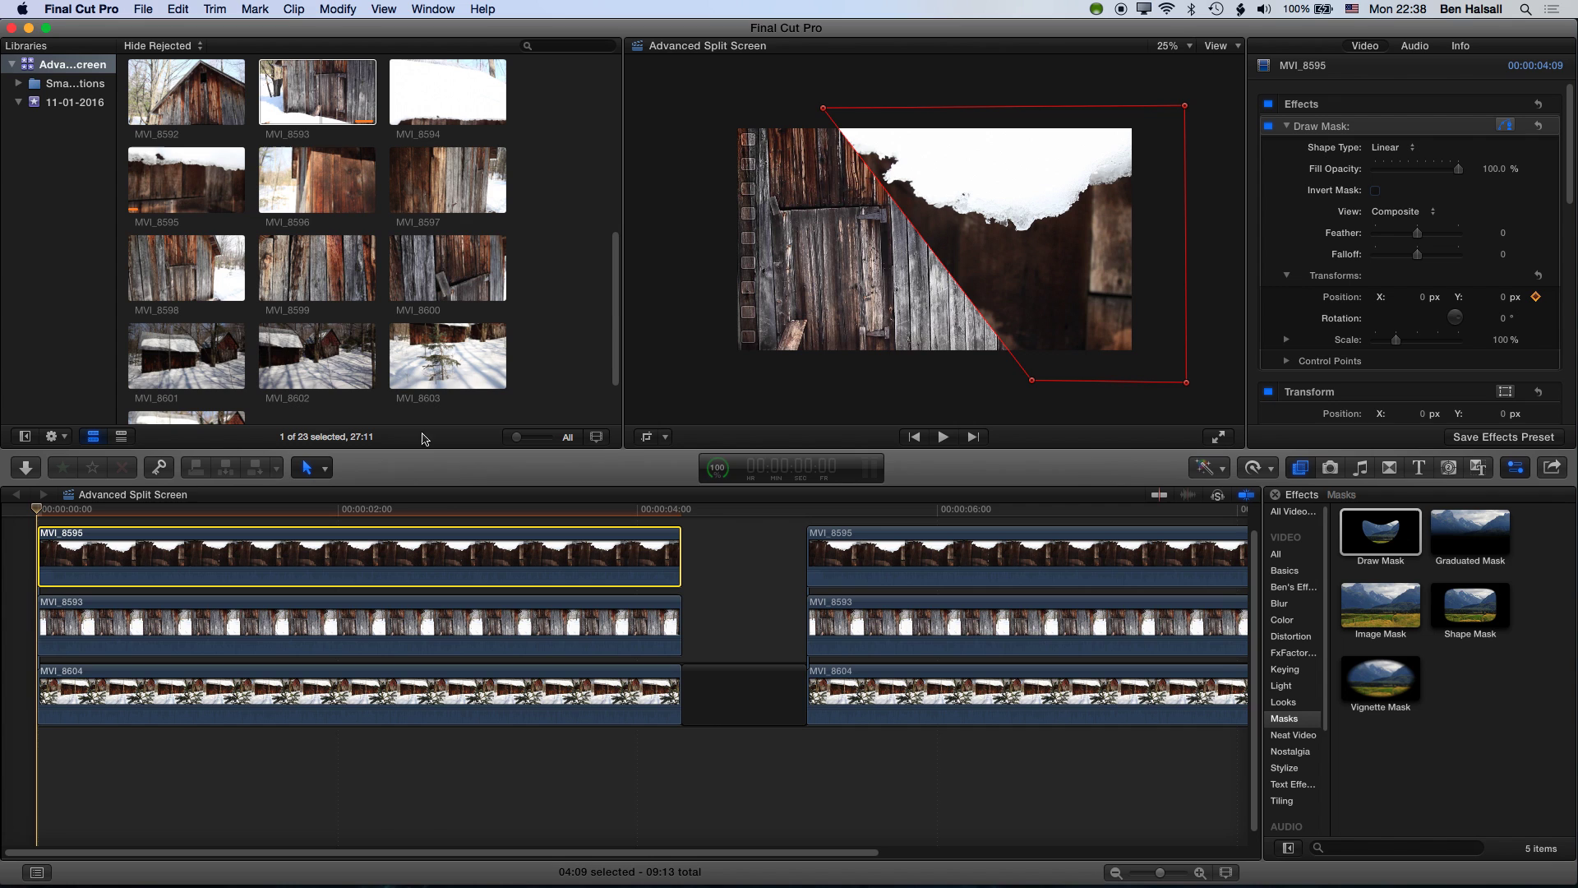
left_click_drag(106, 511, 335, 505)
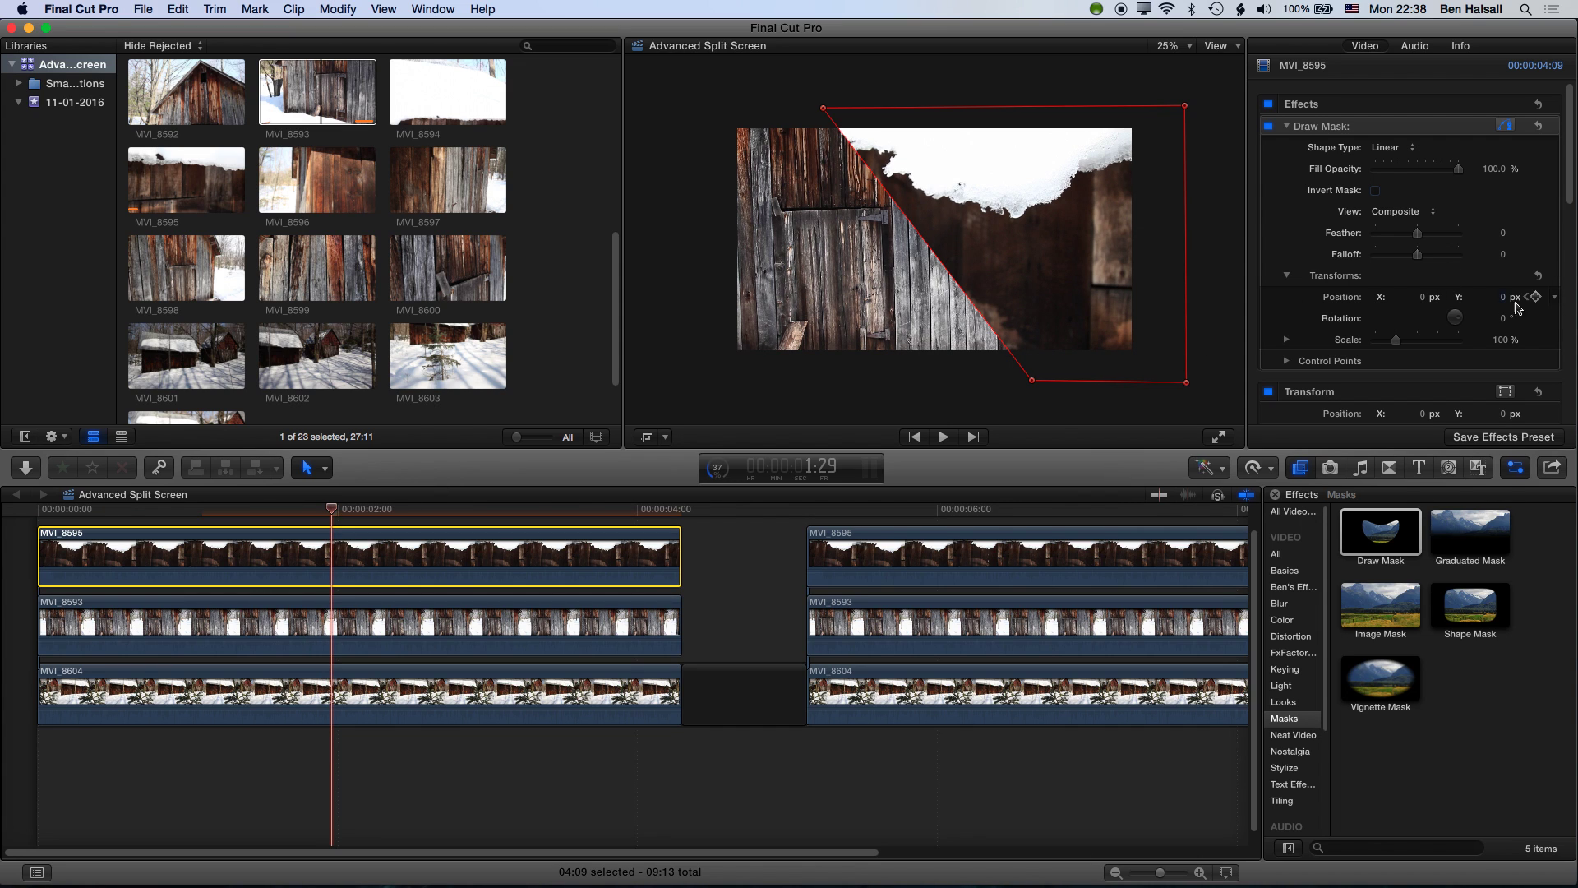
left_click(1537, 298)
left_click_drag(966, 238, 1282, 239)
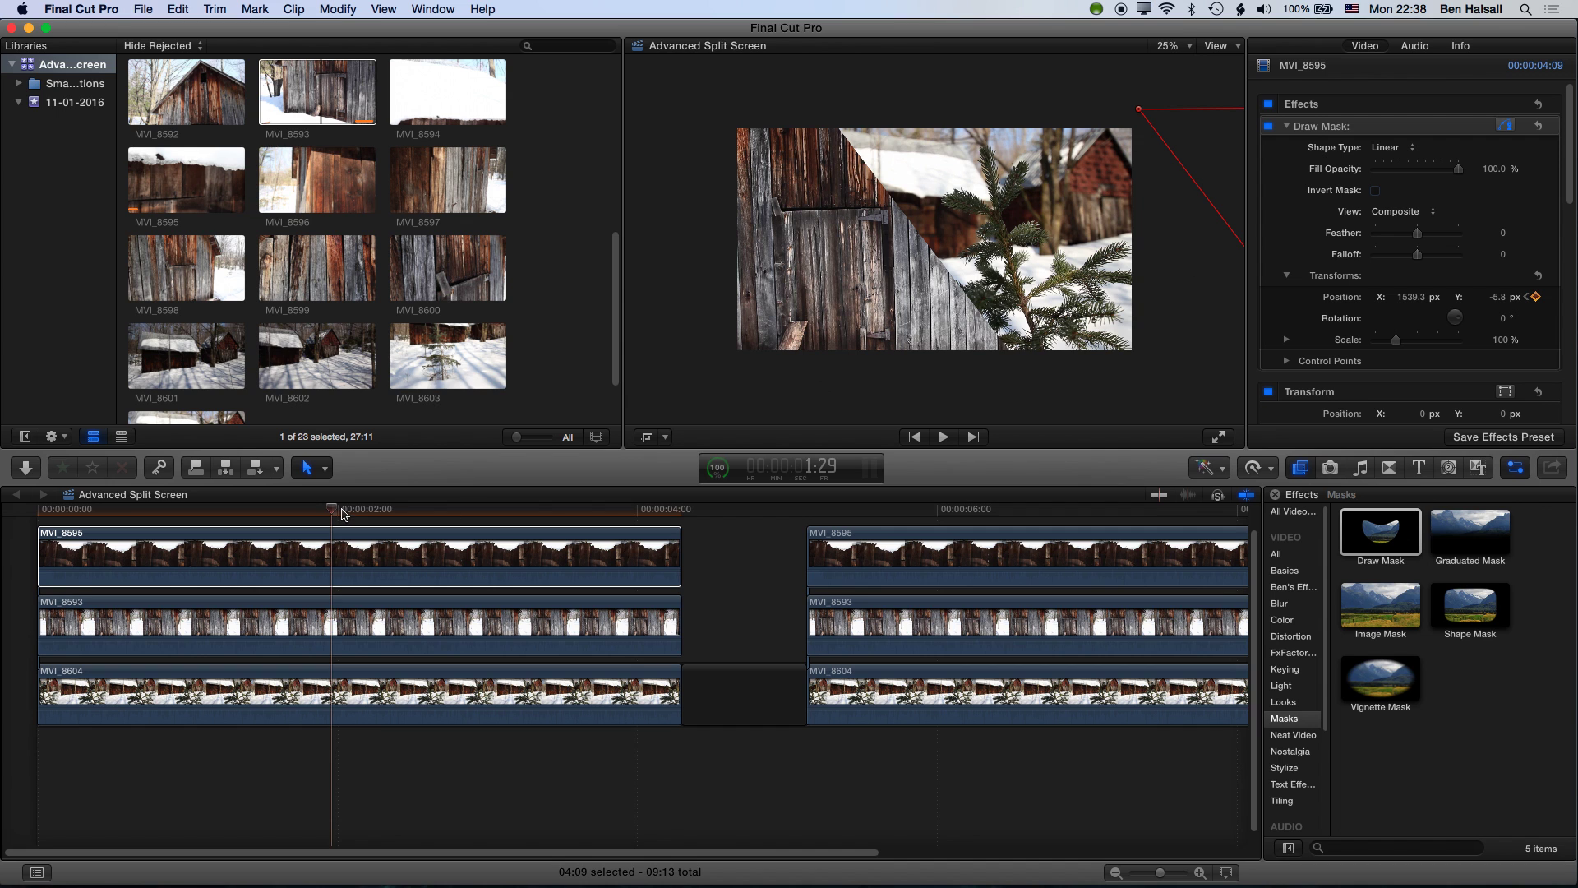
Step: Play back the sliding mask animation from the first frame
left_click_drag(326, 513, 33, 523)
key("space")
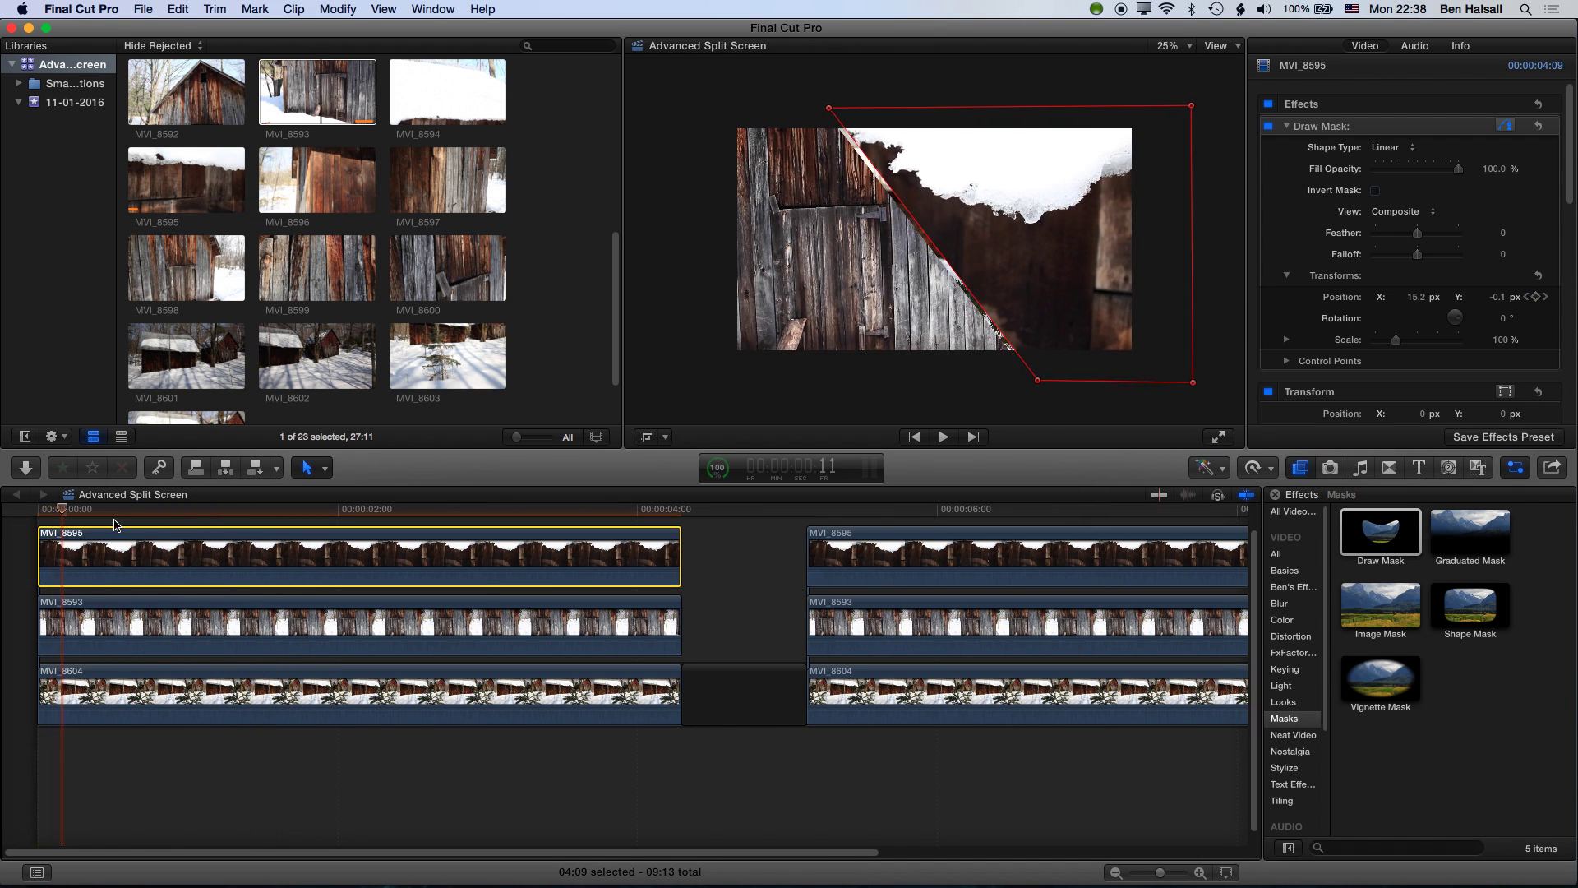
left_click_drag(327, 510, 4, 535)
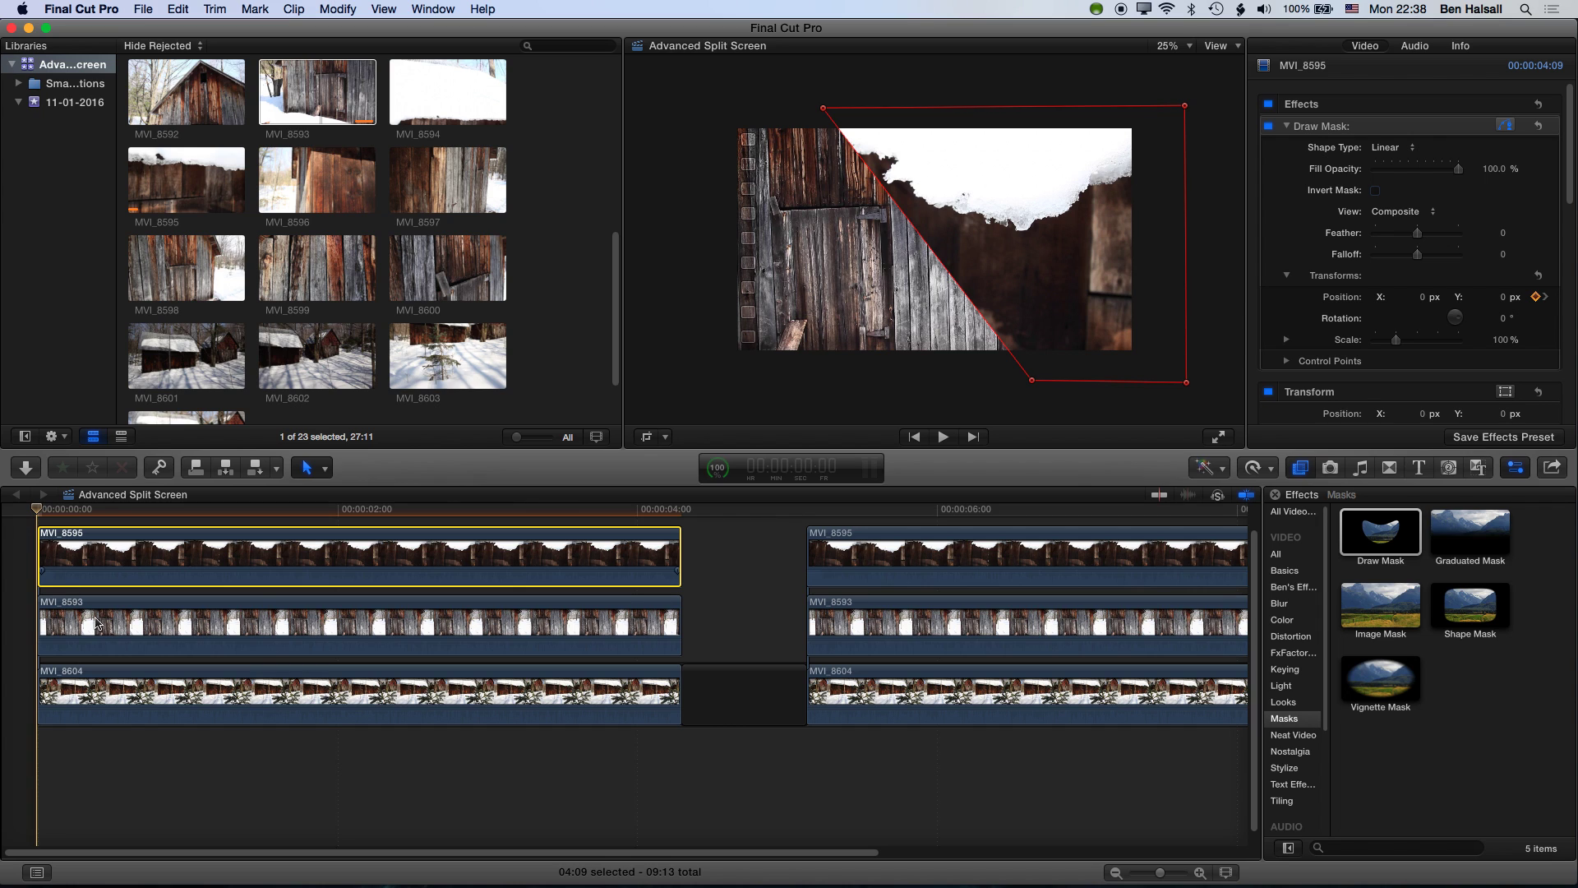
Step: Keyframe MVI_8593's mask Position at the start and 1:29, sliding it left to -1388.8 px
left_click(83, 622)
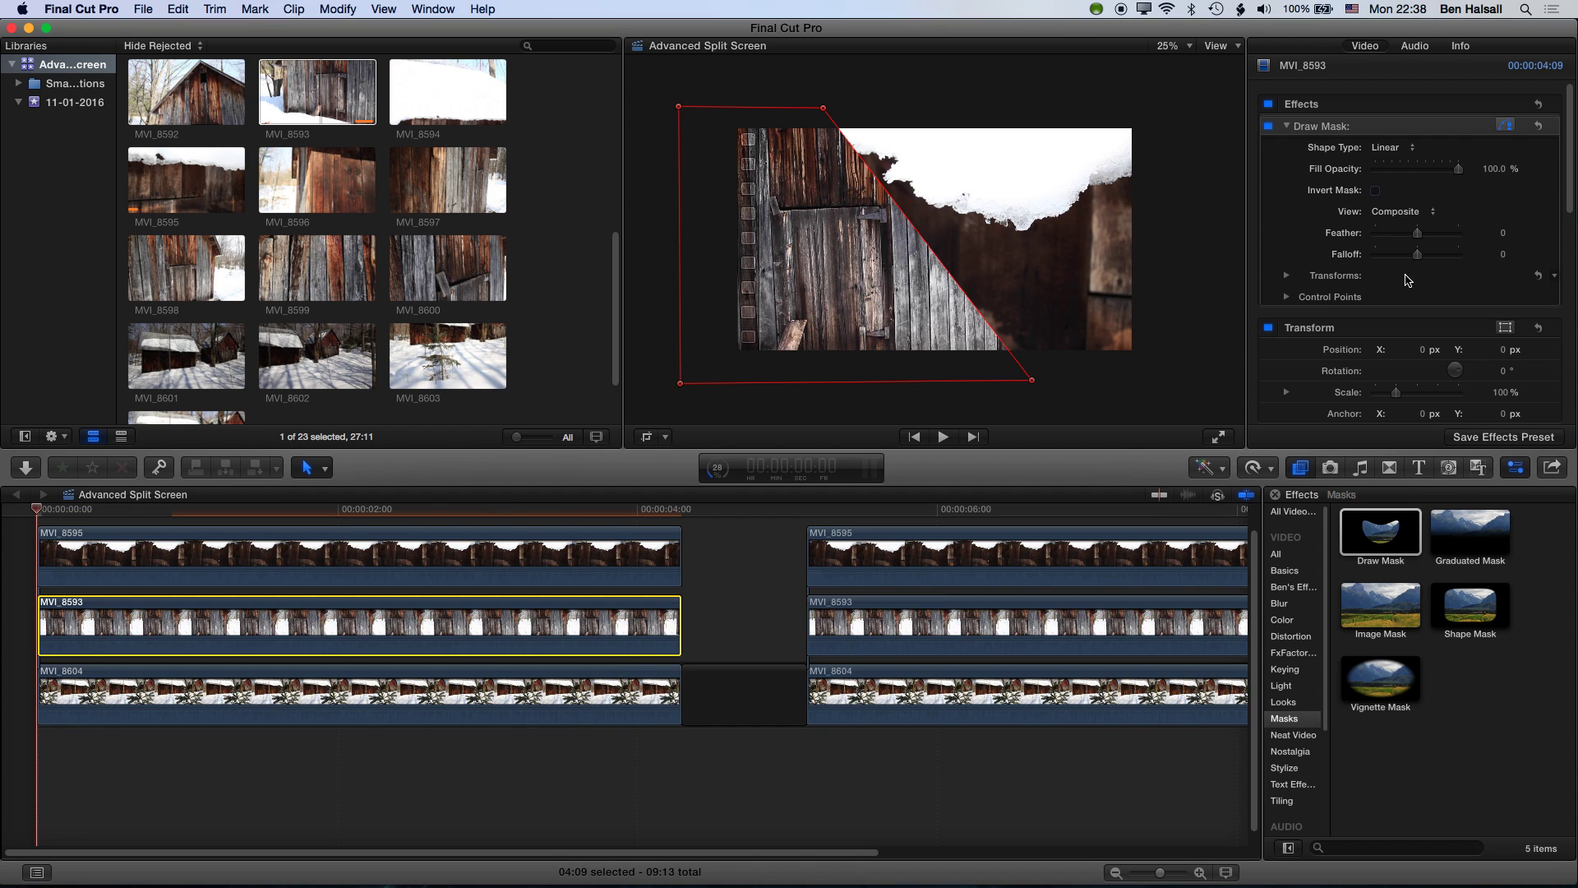
left_click(1340, 279)
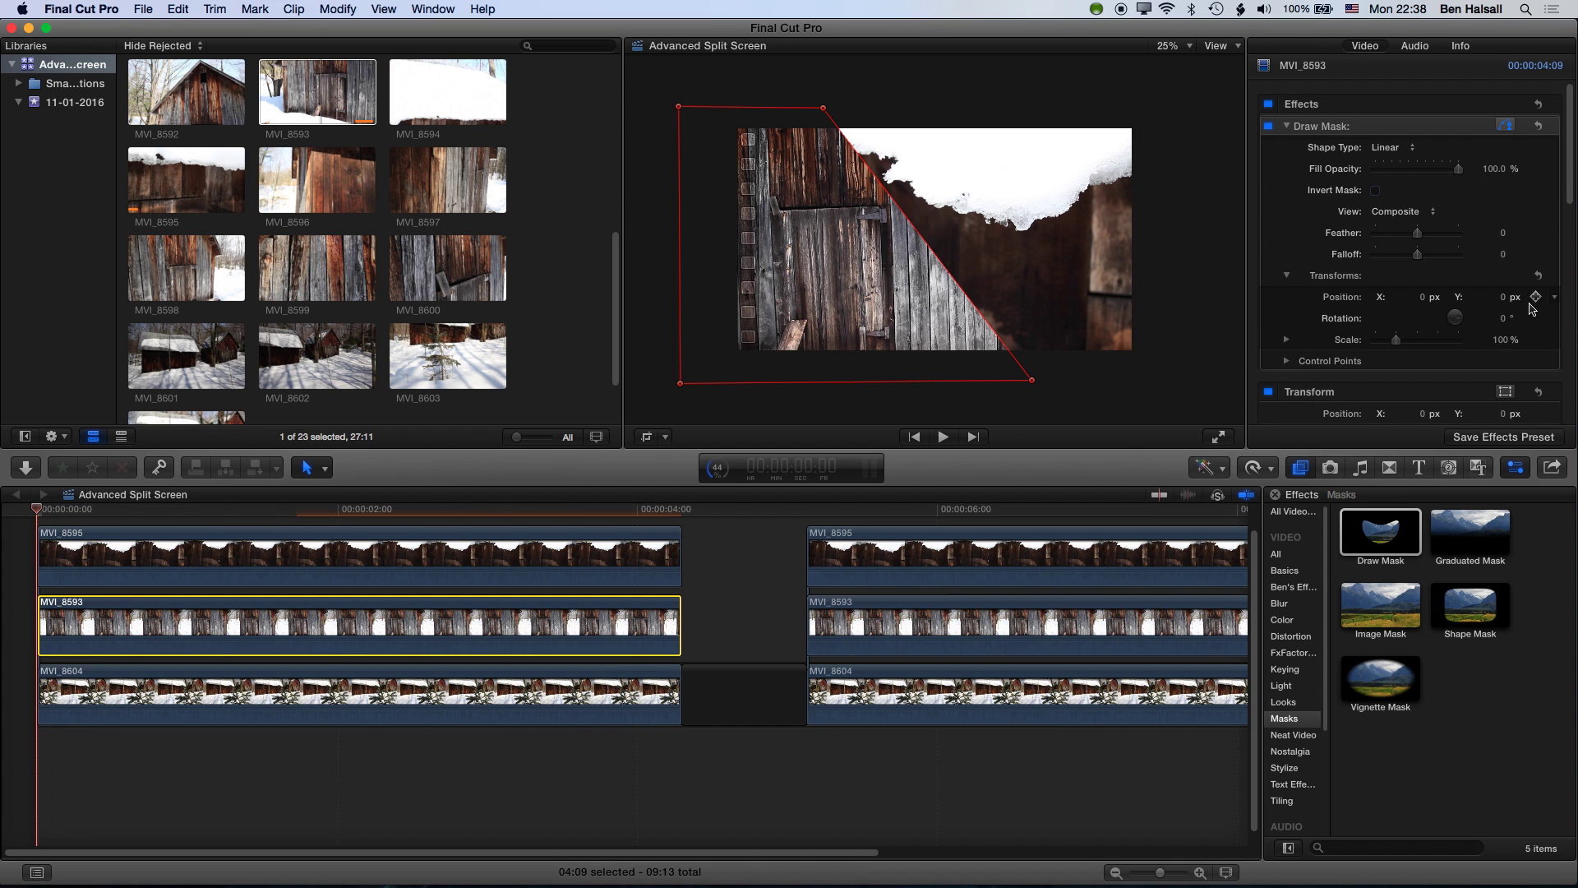
left_click(1537, 297)
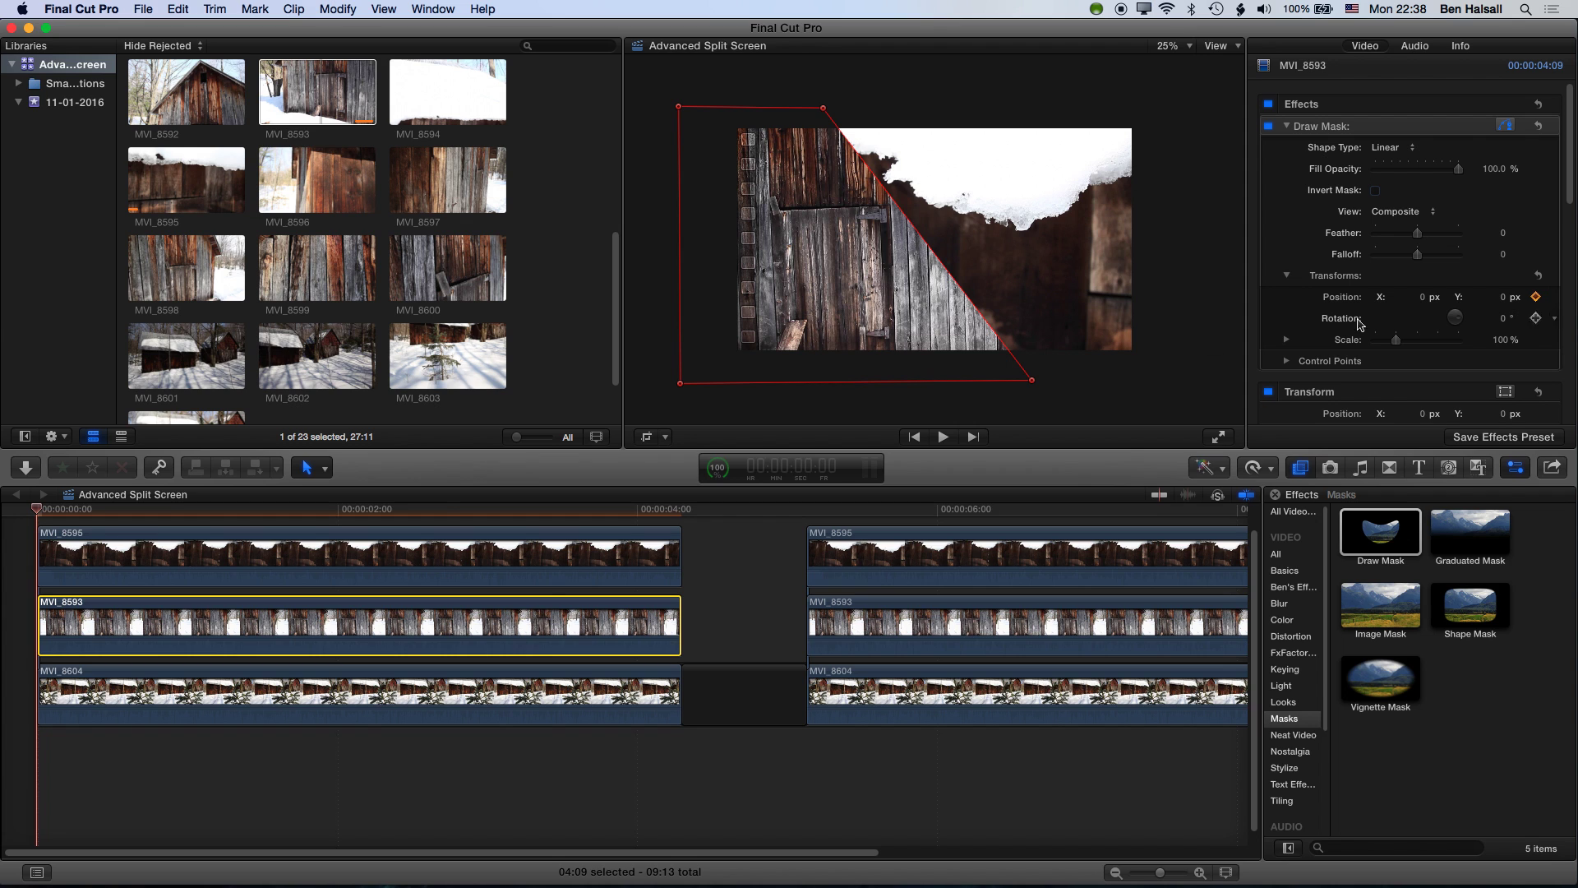
left_click_drag(45, 511, 335, 511)
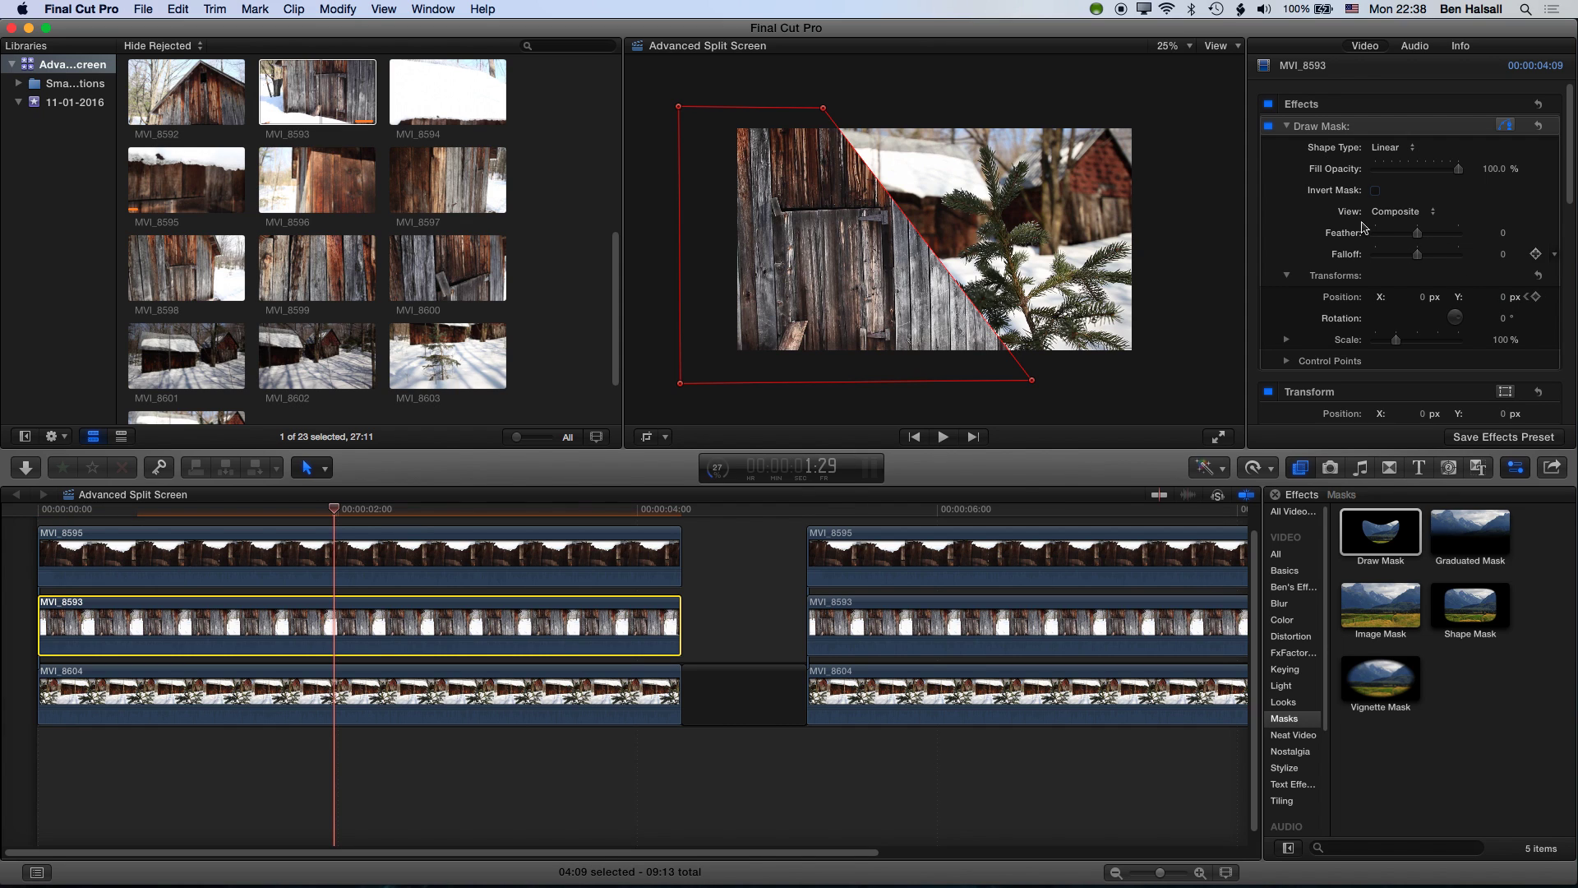
left_click(1534, 297)
left_click_drag(884, 274, 603, 287)
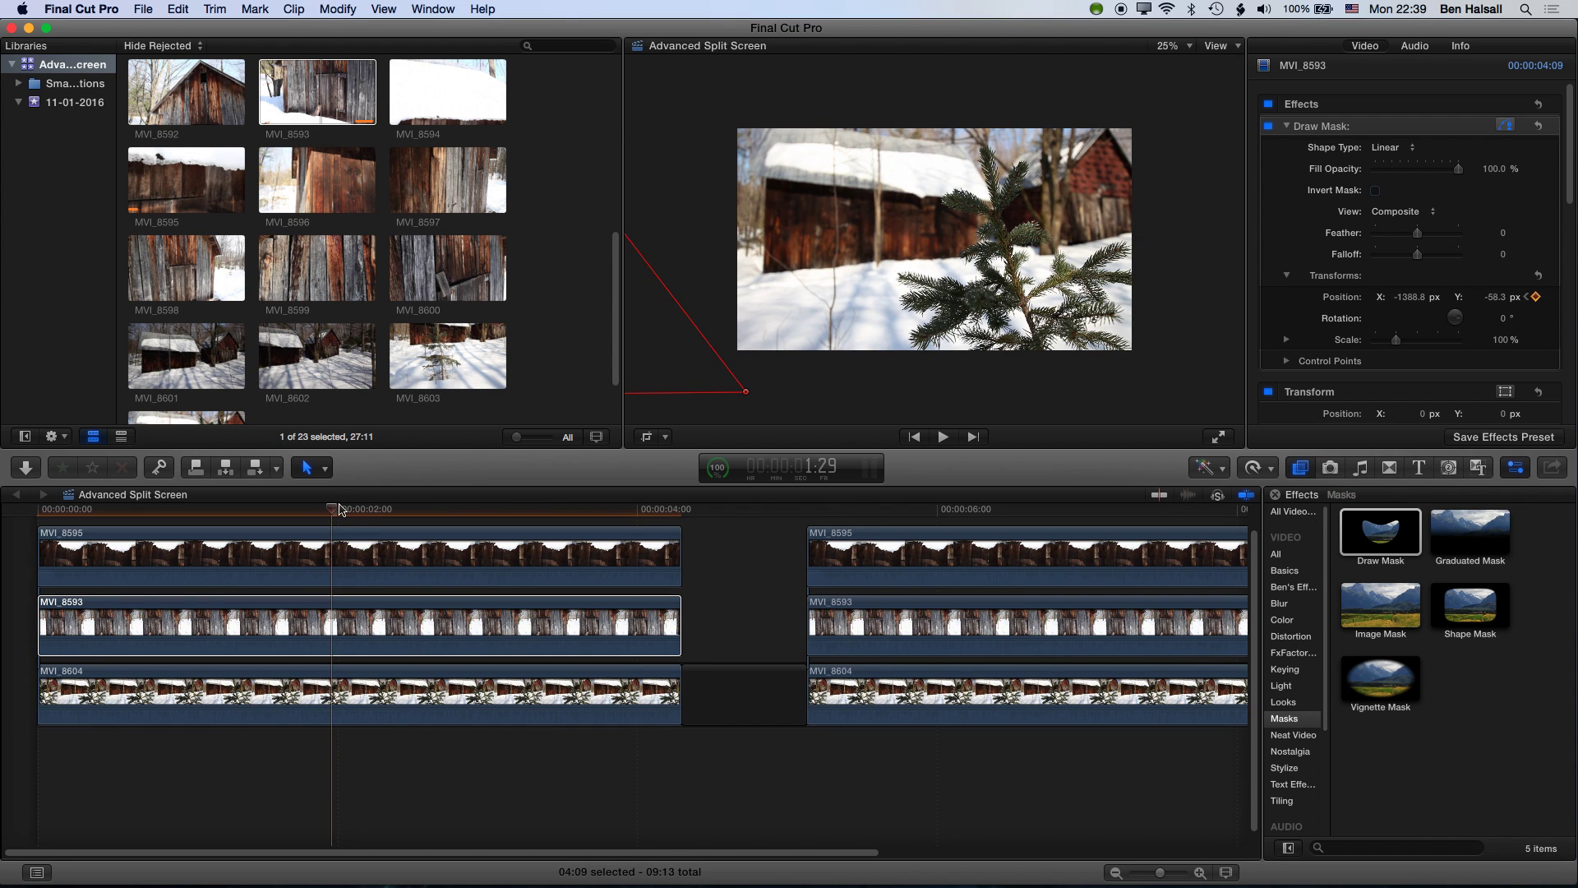
left_click_drag(334, 512, 21, 515)
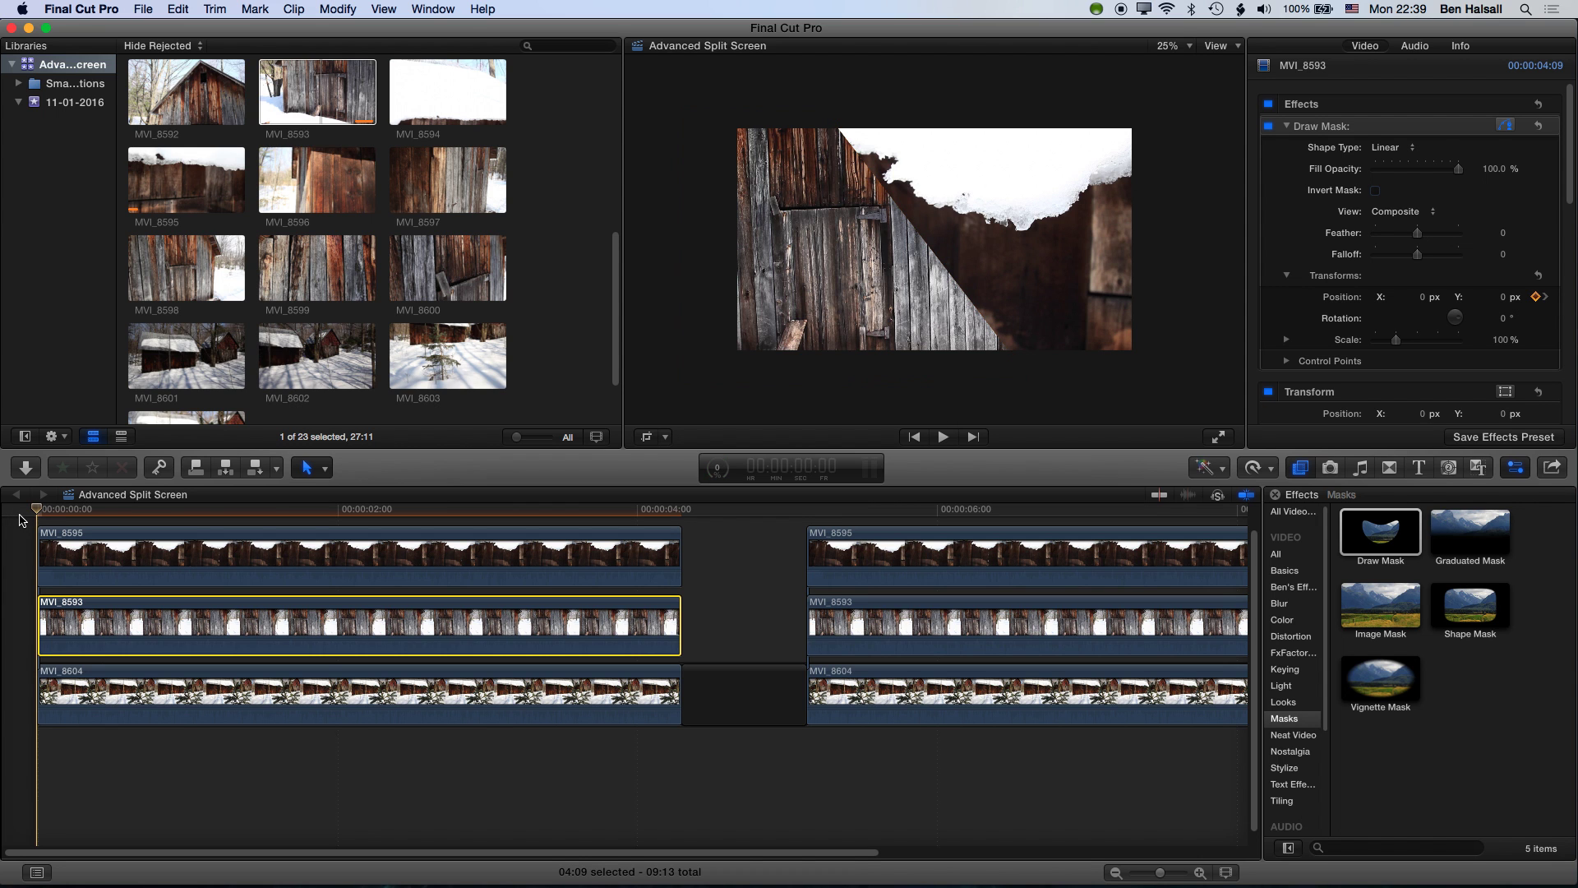
key("space")
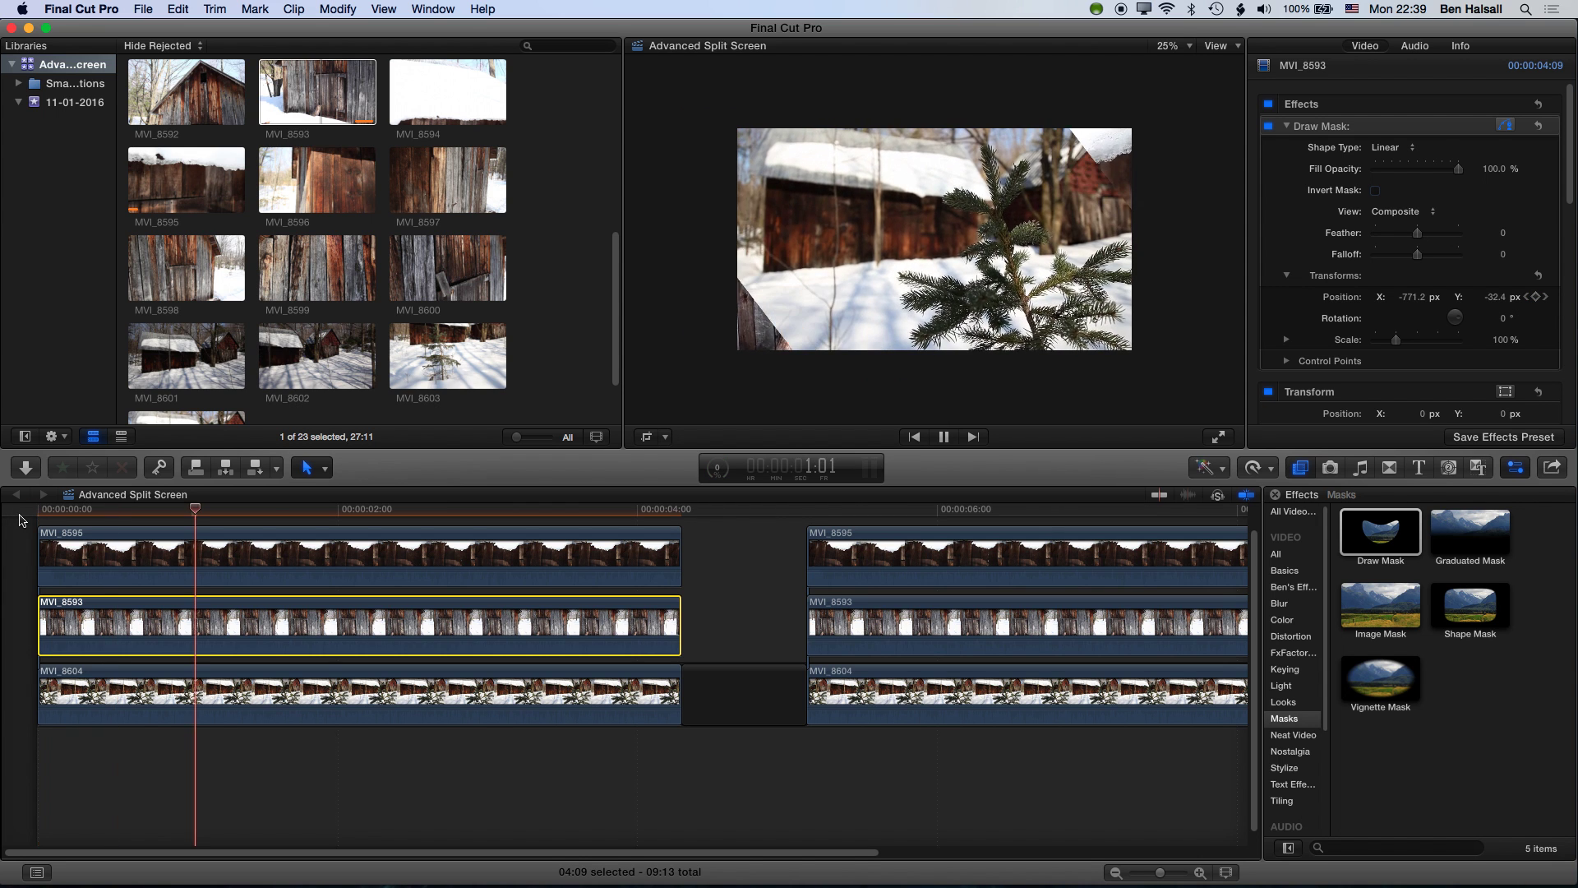
key("space")
left_click_drag(352, 510, 16, 518)
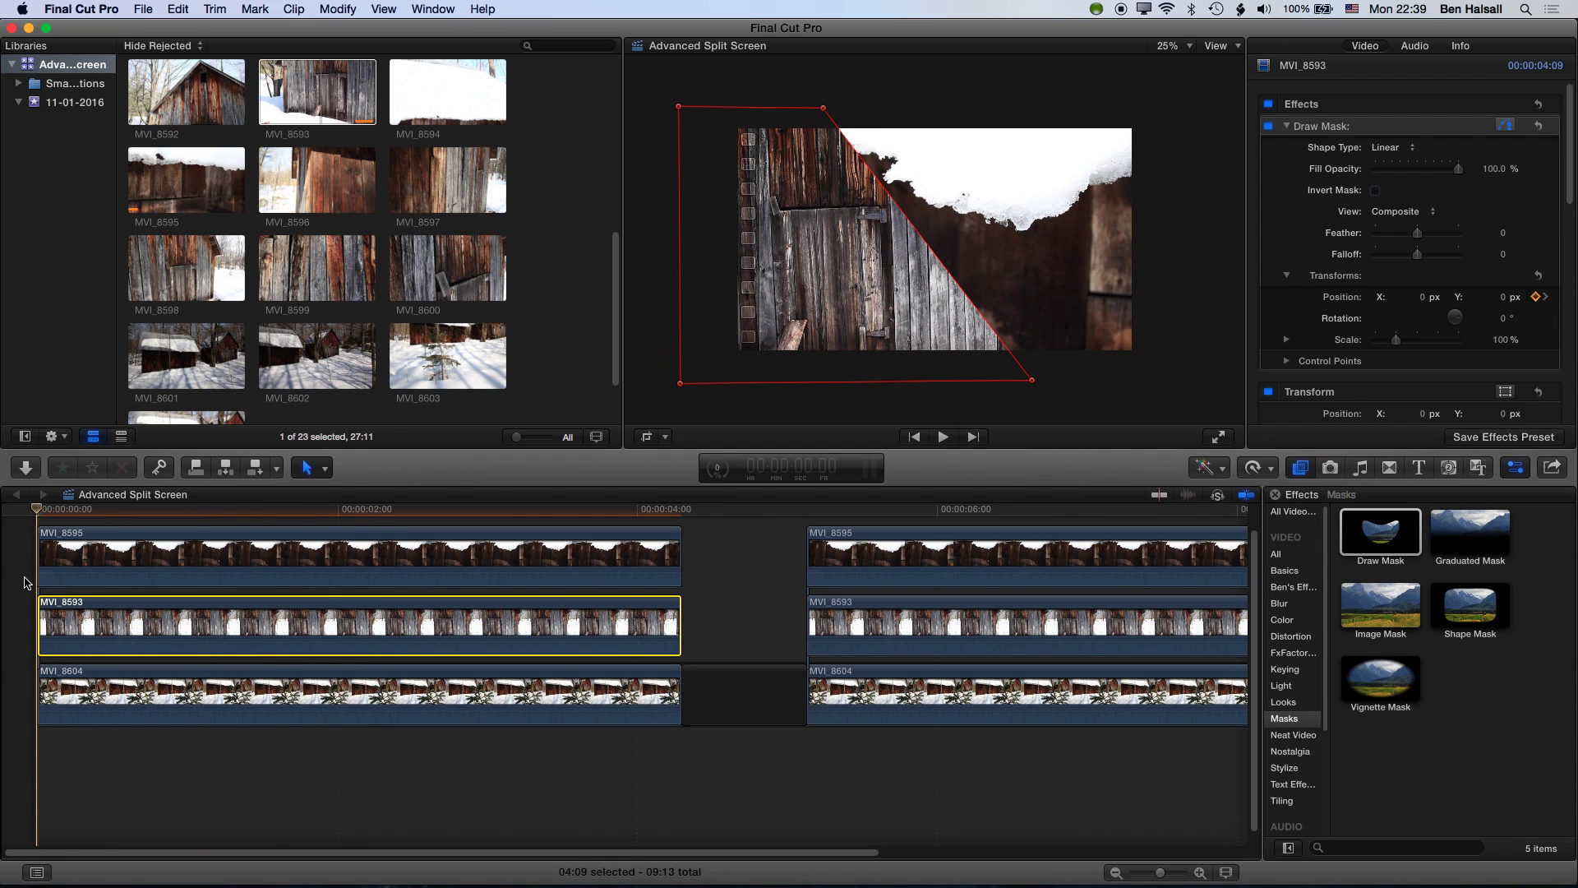
key("space")
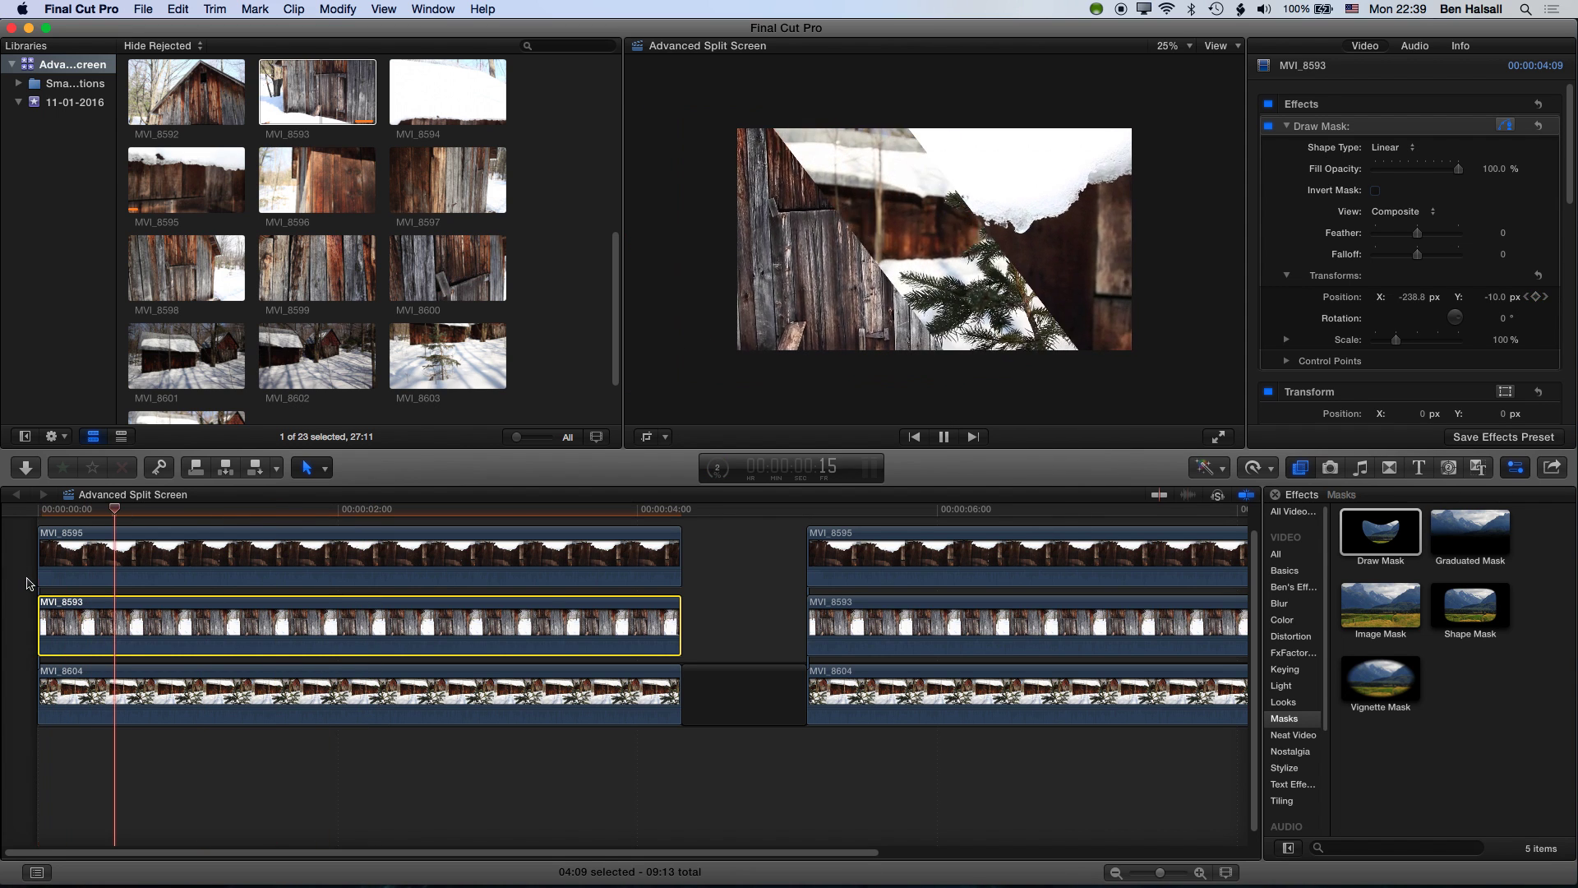
key("space")
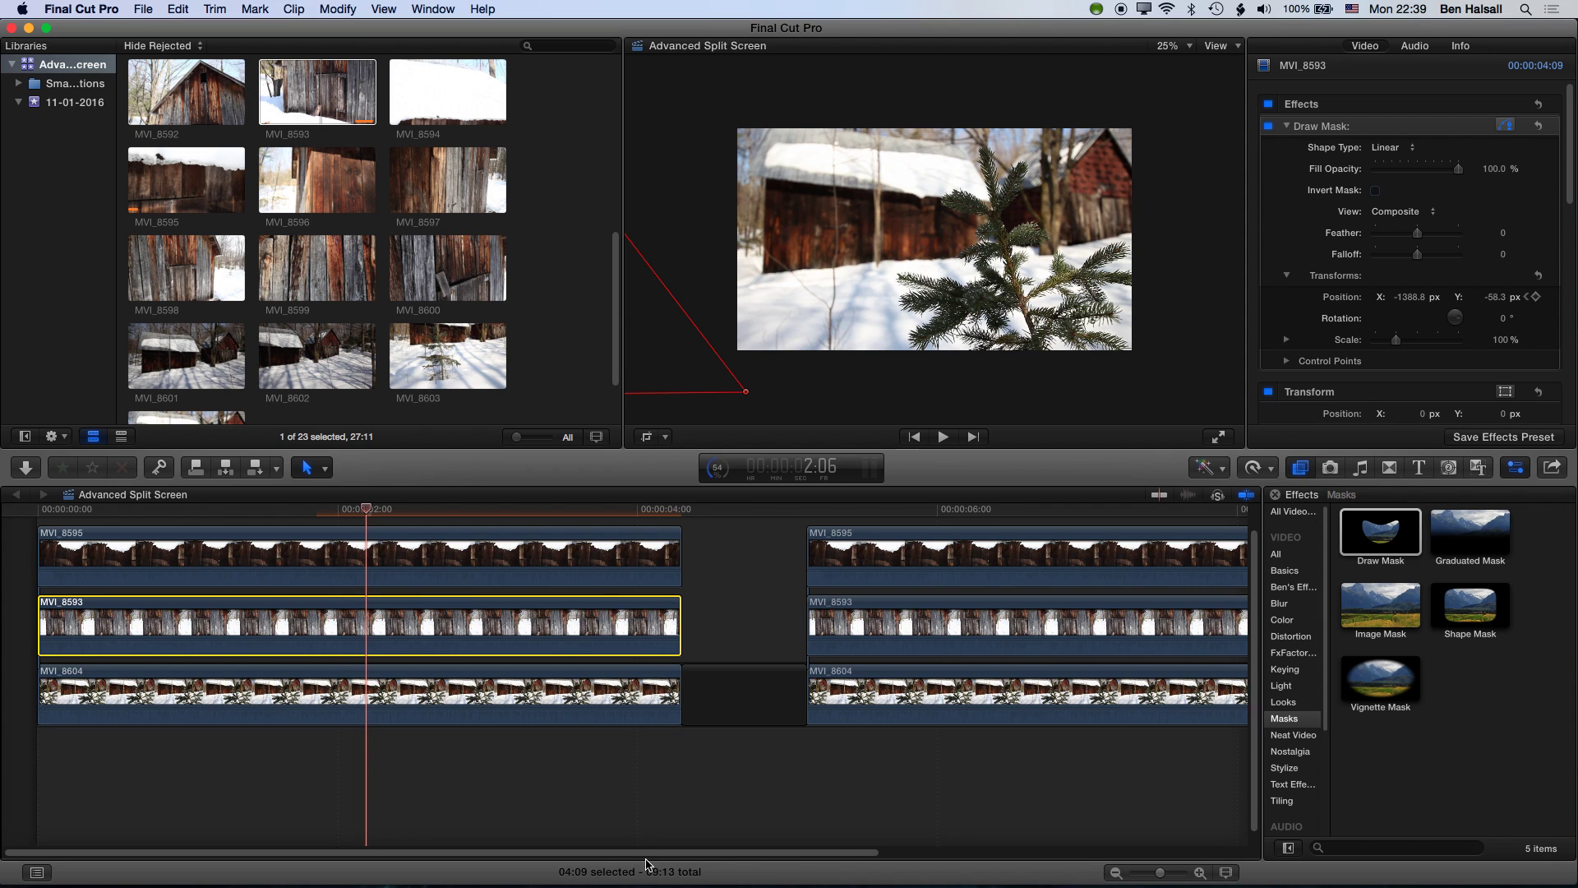
left_click_drag(655, 857, 838, 856)
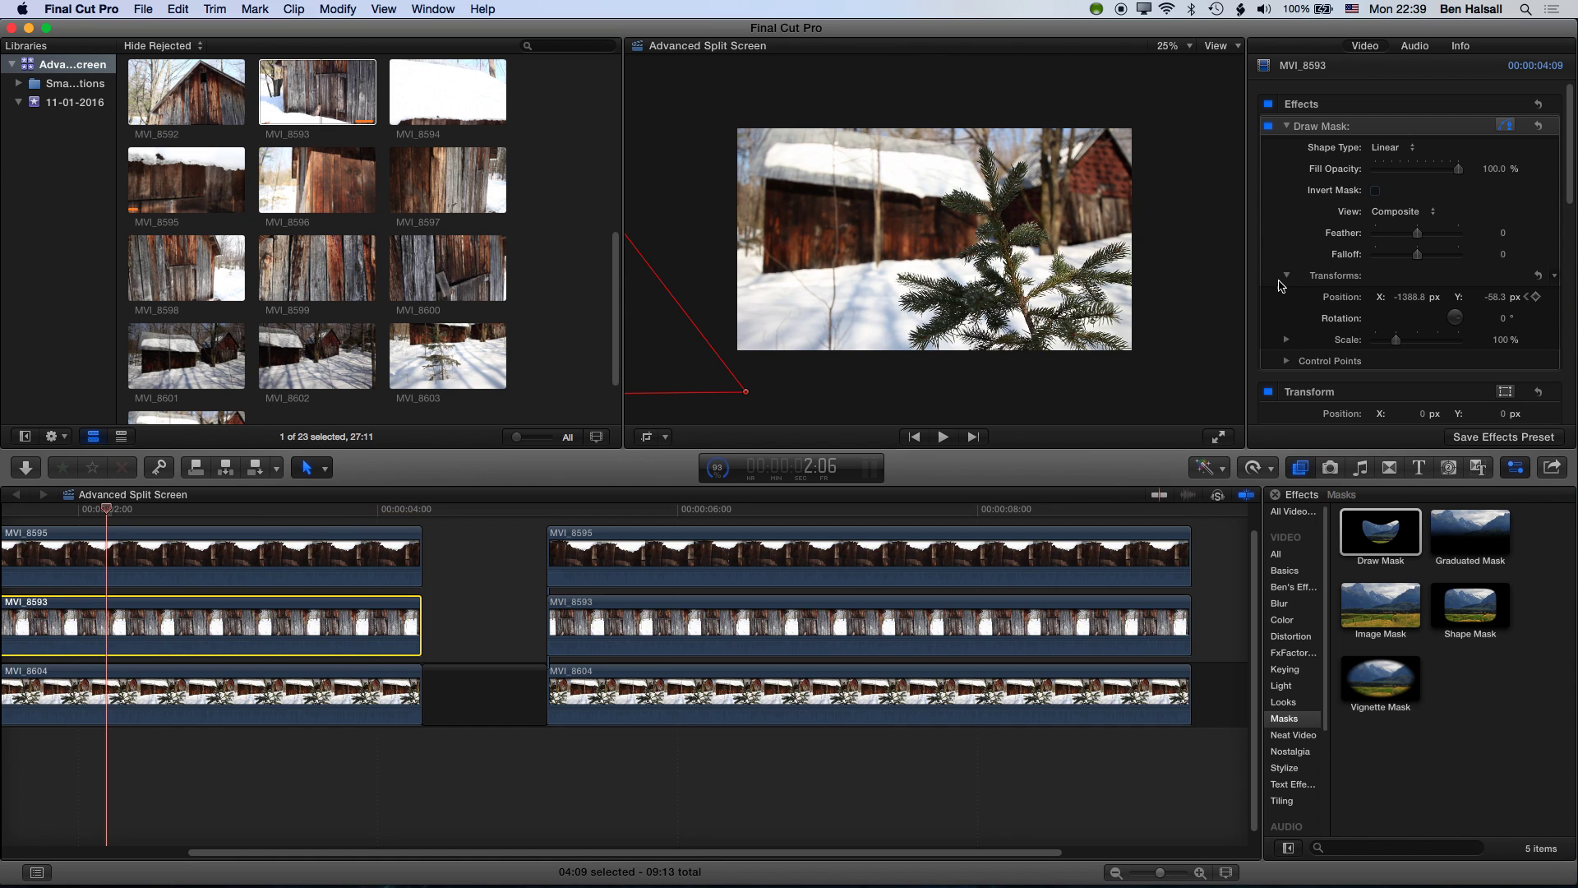
Step: Show the Draw Mask's Control Points instead of Transforms and move the playhead to 5:04
left_click(1287, 276)
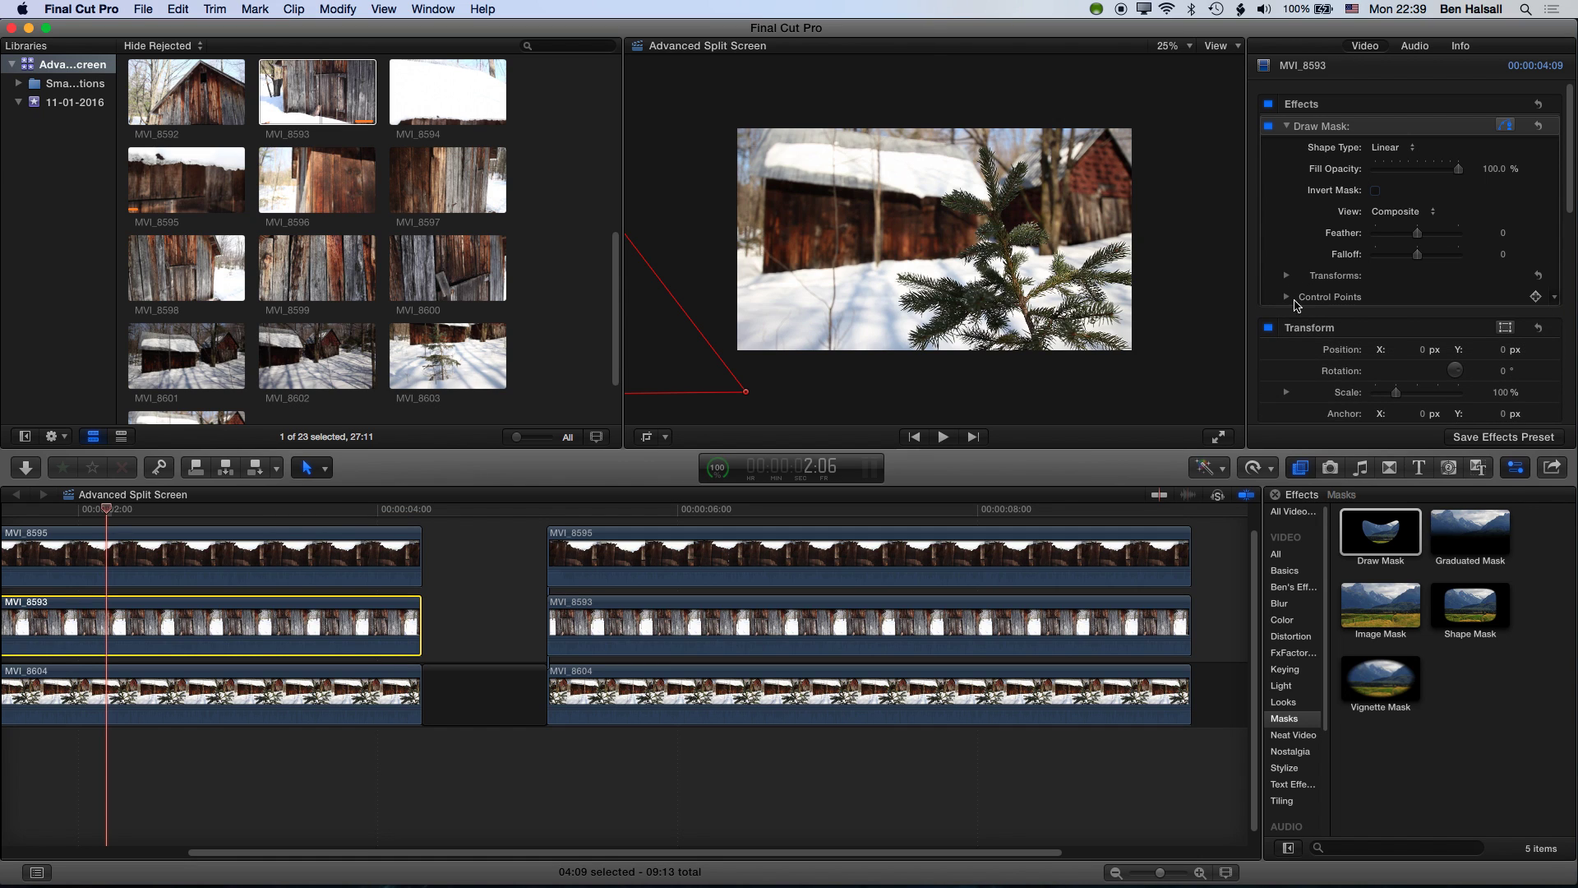
left_click(1287, 297)
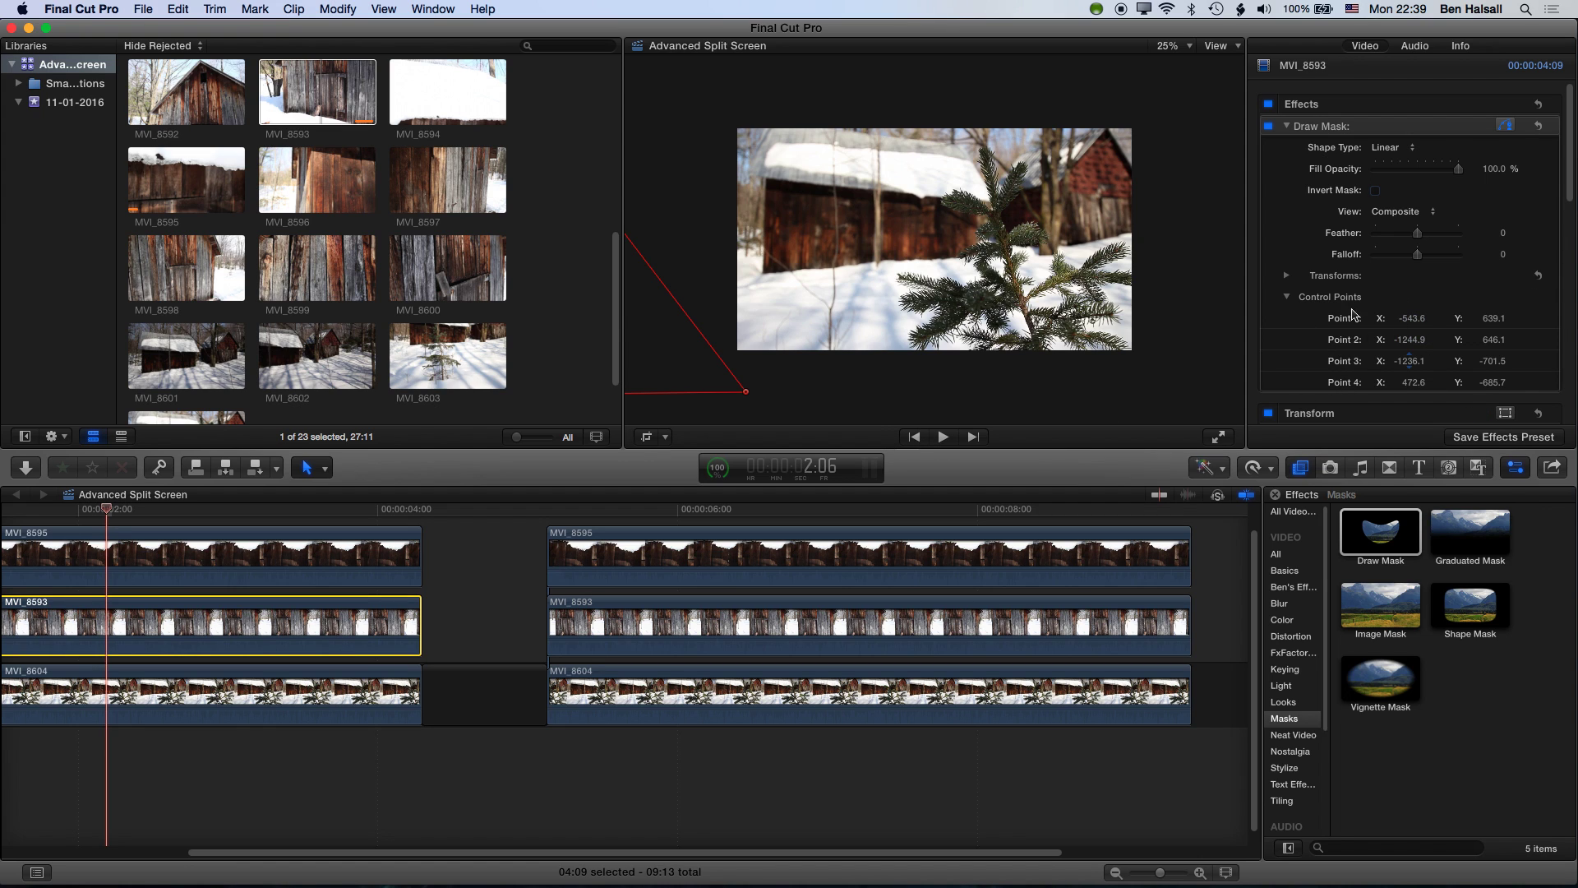
left_click_drag(598, 509, 546, 508)
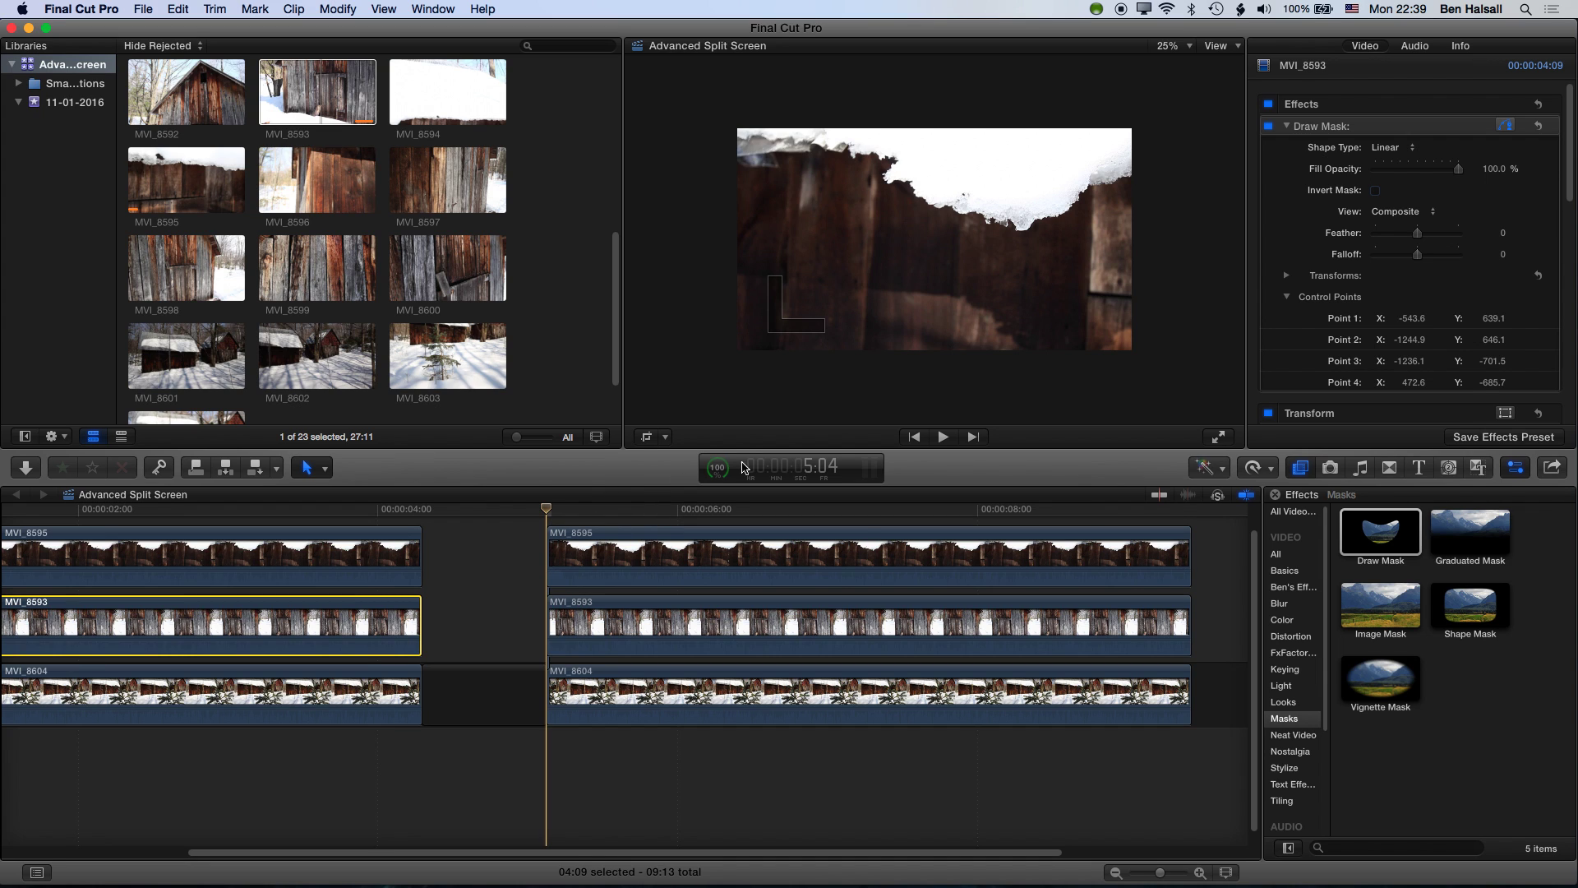
Step: Apply Draw Mask to the later MVI_8595 clip and draw a closed four-point shape
left_click(630, 570)
left_click_drag(1381, 534, 765, 555)
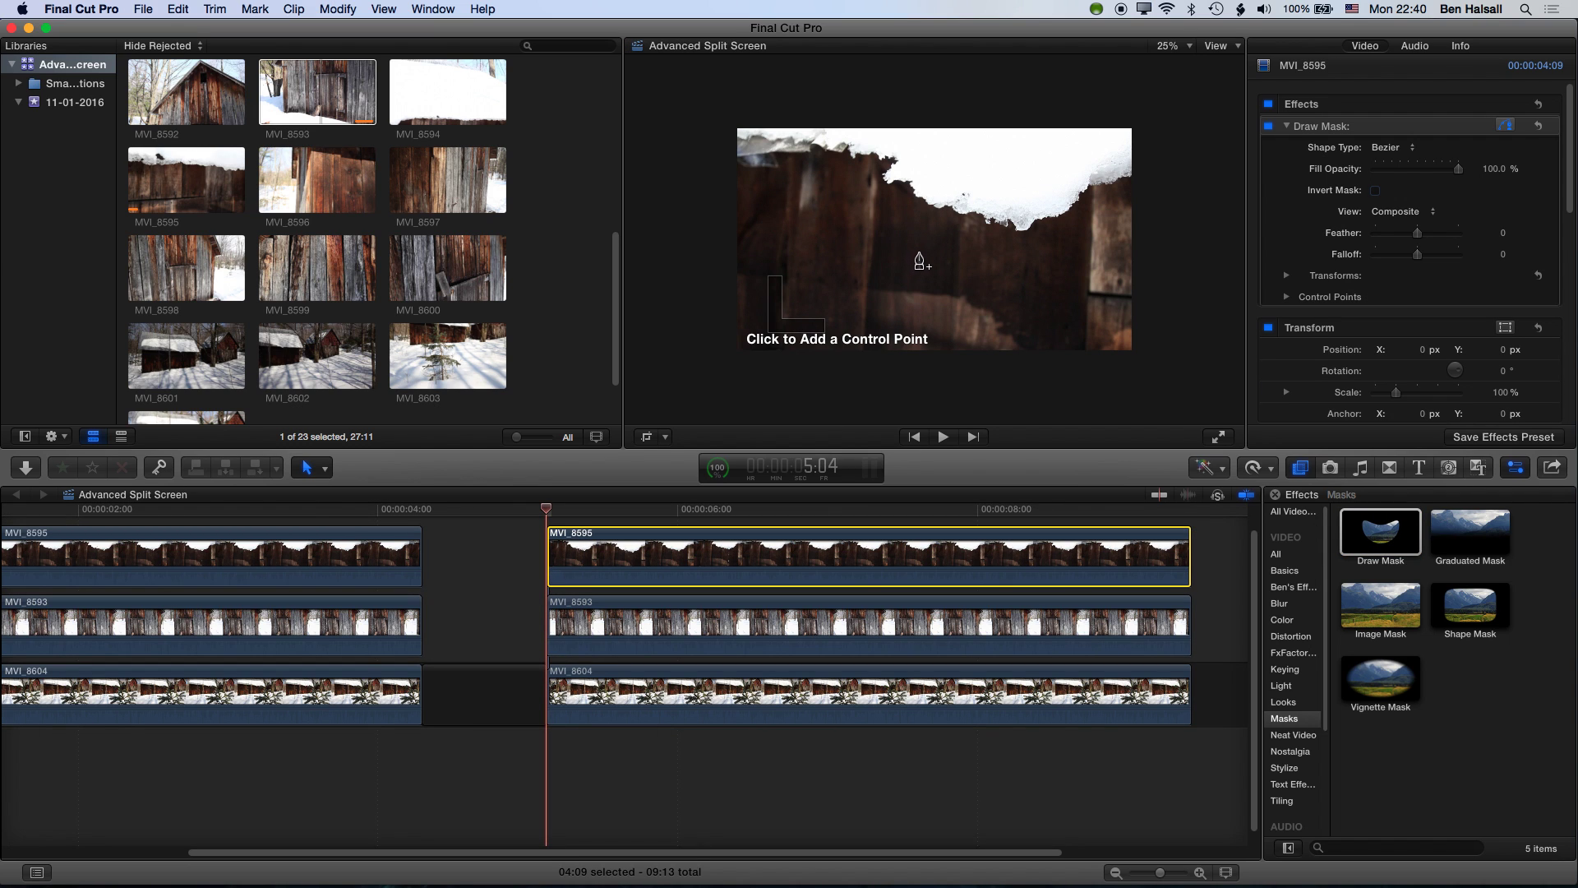
left_click(920, 253)
left_click(708, 107)
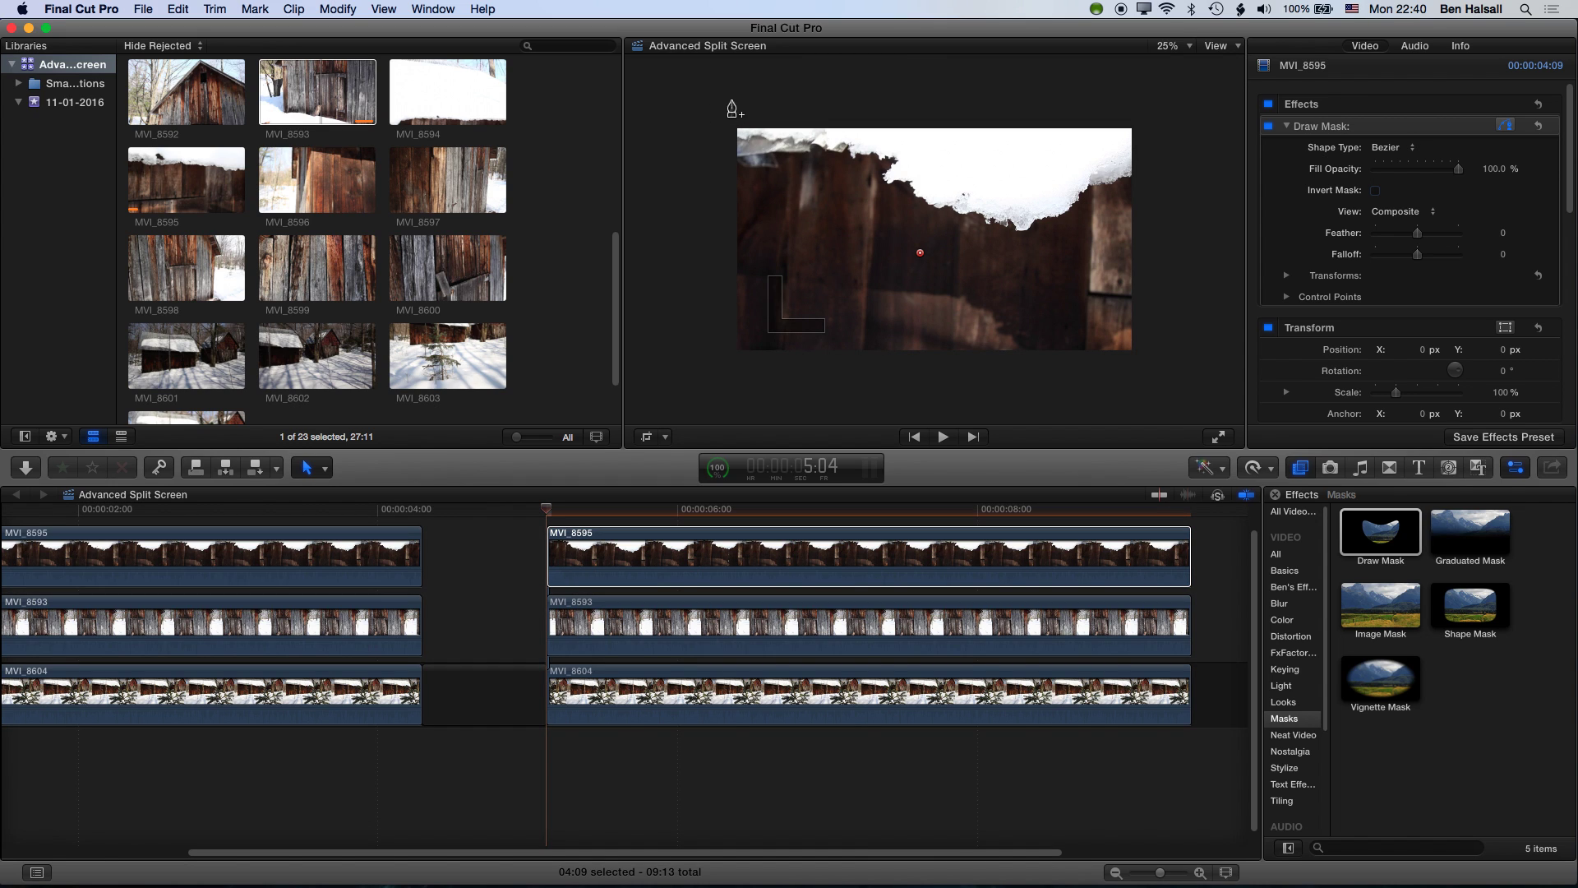
left_click(1174, 86)
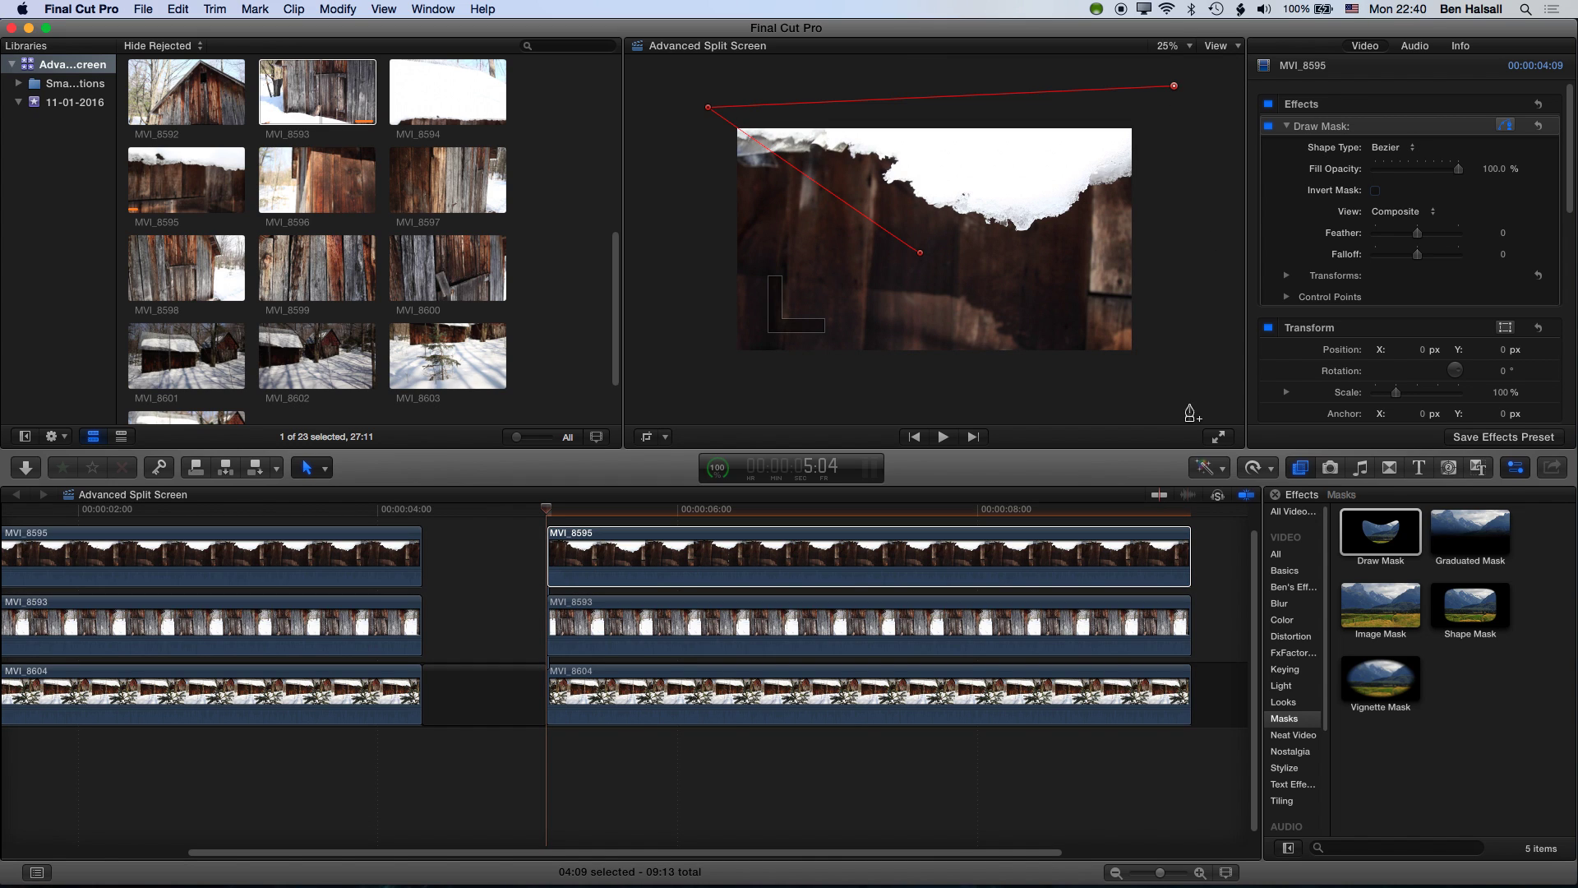
left_click(1174, 407)
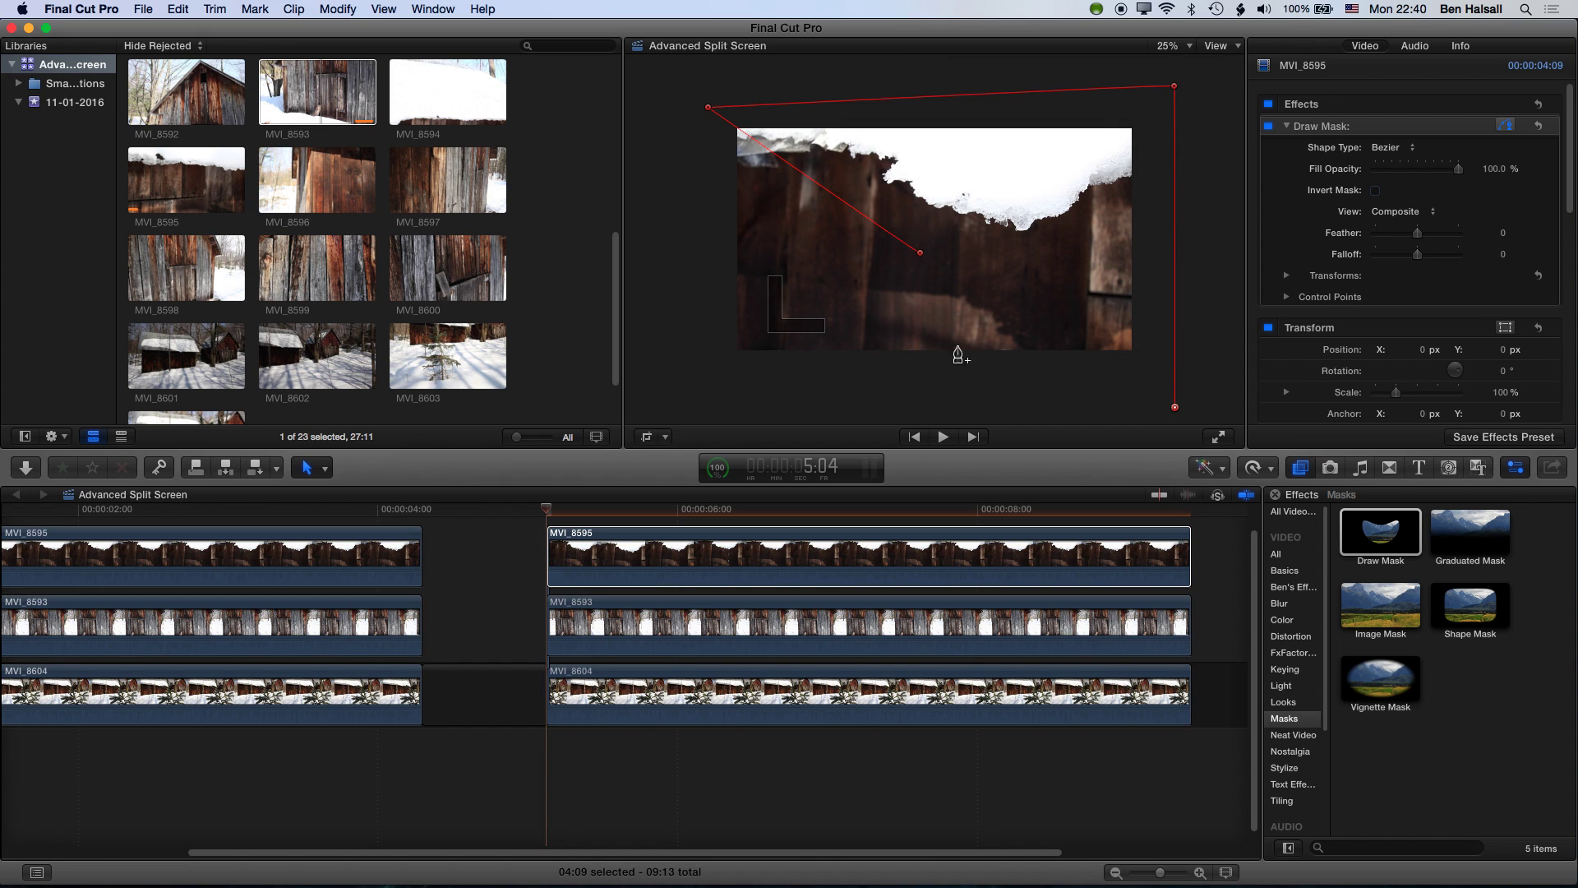
left_click(920, 253)
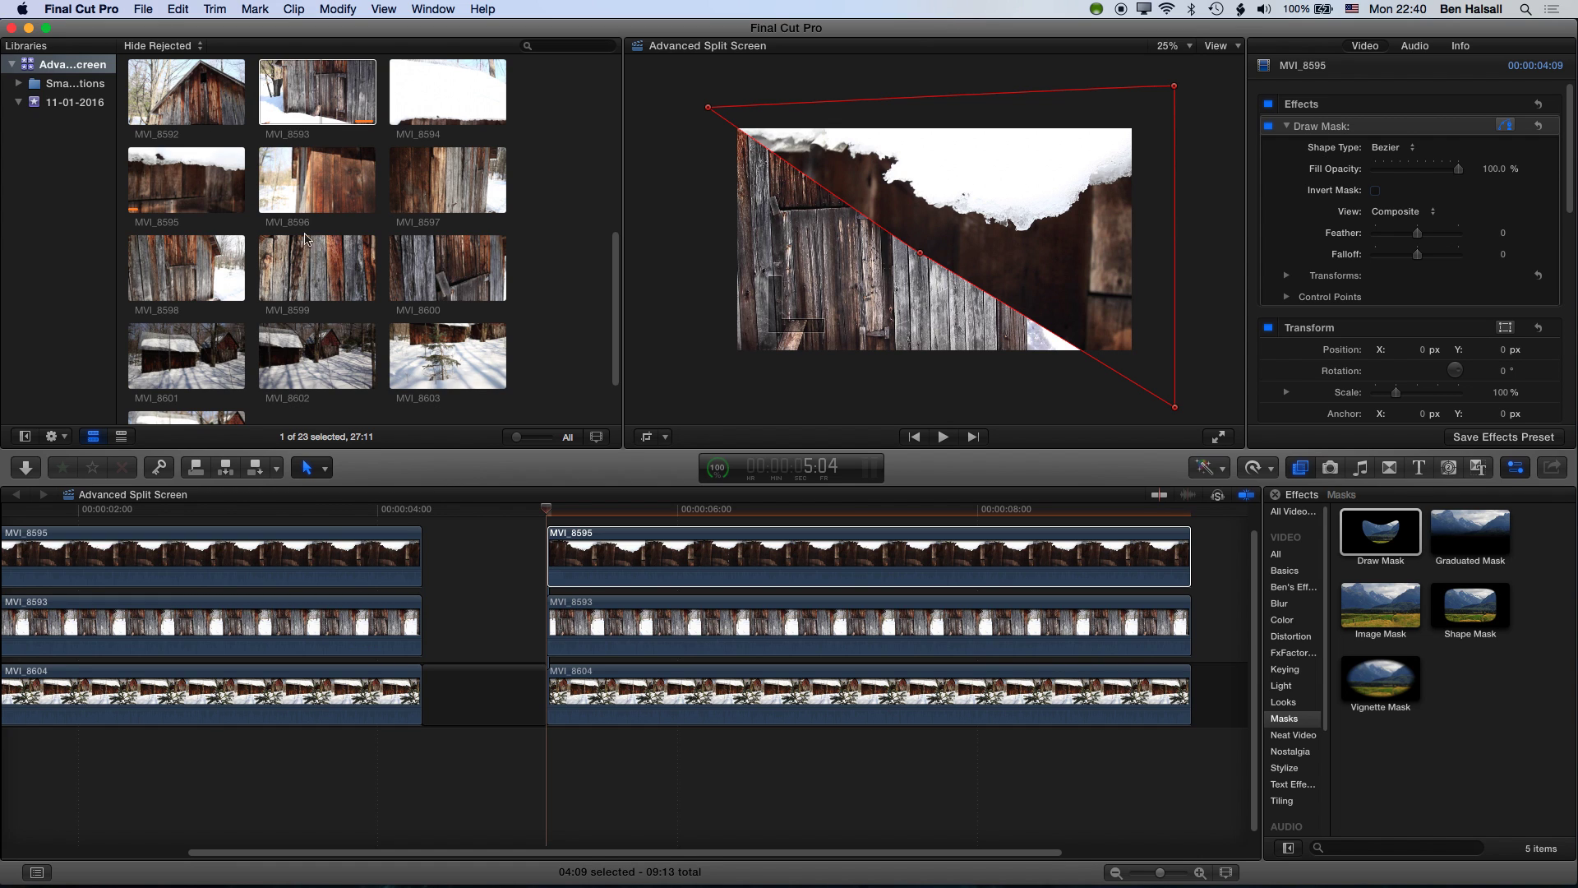
Step: Adjust the mask points to angle the diagonal split, then zoom the viewer out
mouse_move(1174, 407)
left_mouse_down()
mouse_move(1191, 310)
mouse_move(1196, 325)
mouse_move(1143, 194)
mouse_move(1023, 103)
mouse_move(929, 74)
mouse_move(694, 95)
mouse_move(1121, 77)
mouse_move(1222, 205)
mouse_move(1068, 367)
mouse_move(1176, 432)
left_mouse_up()
left_click_drag(920, 253, 958, 236)
left_click_drag(708, 107, 672, 112)
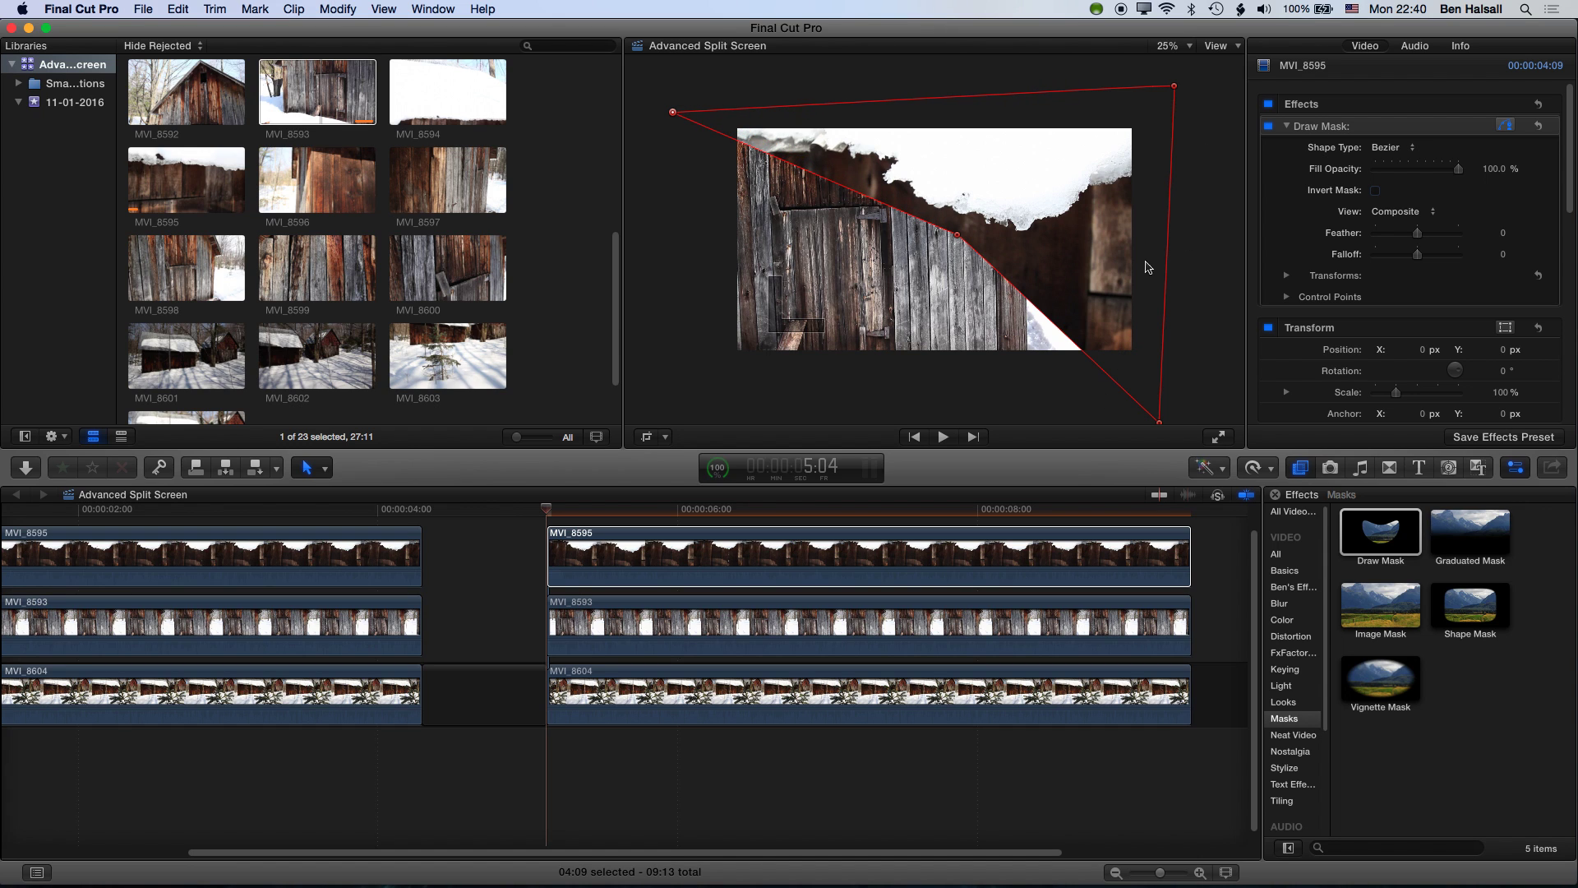
key("super+minus")
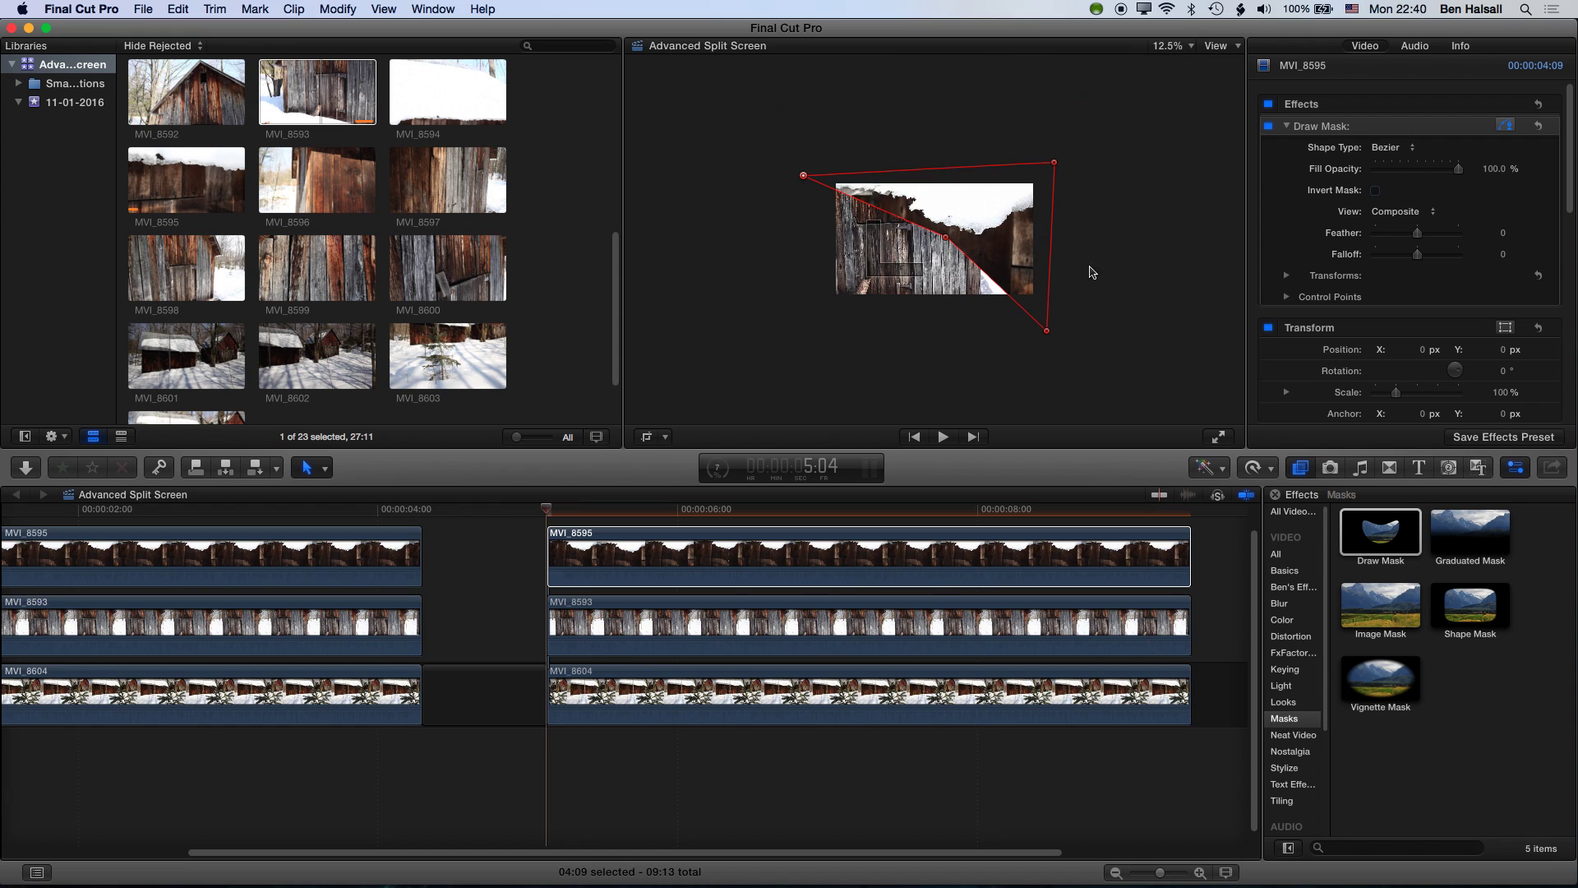
Step: Pull the mask's top-right and bottom-right points further outside the frame, then select MVI_8595
left_click_drag(1054, 162, 1105, 156)
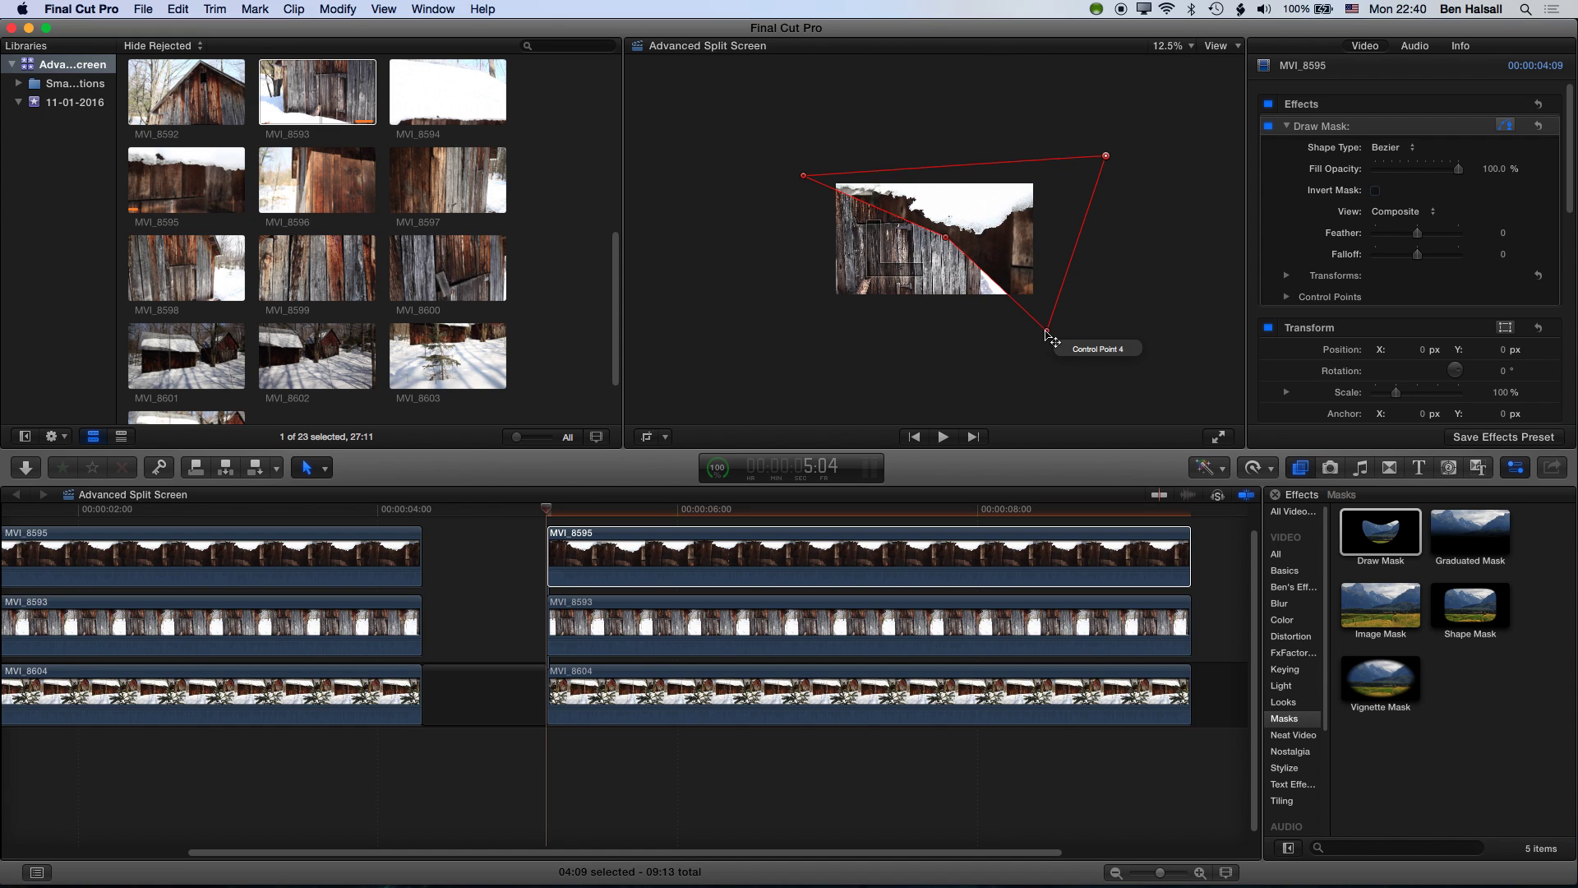
left_click_drag(1050, 338, 1028, 376)
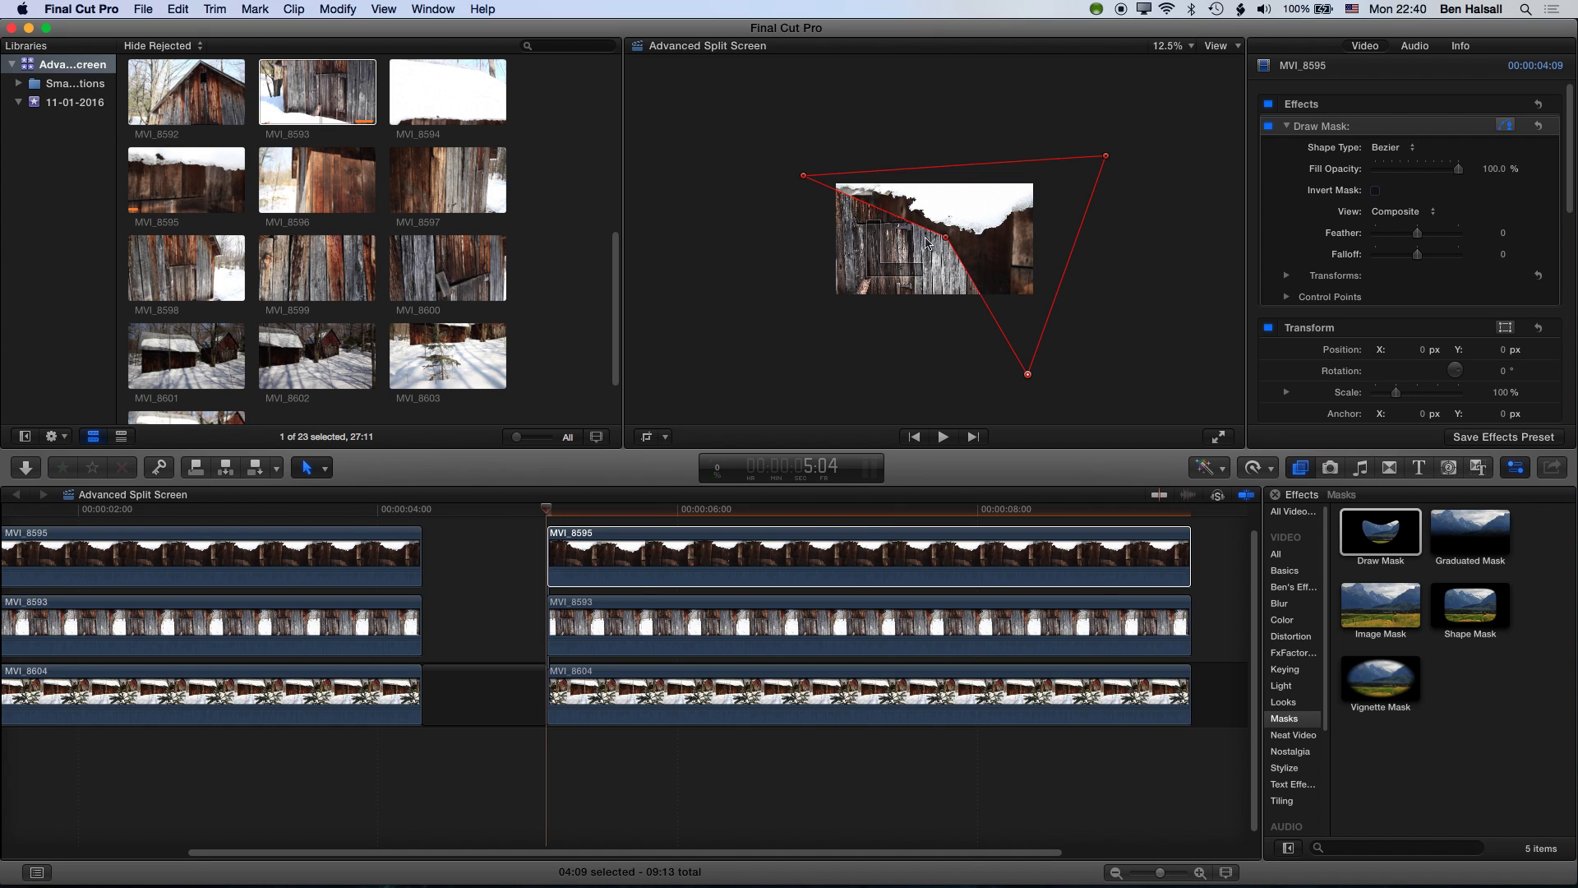
left_click(666, 566)
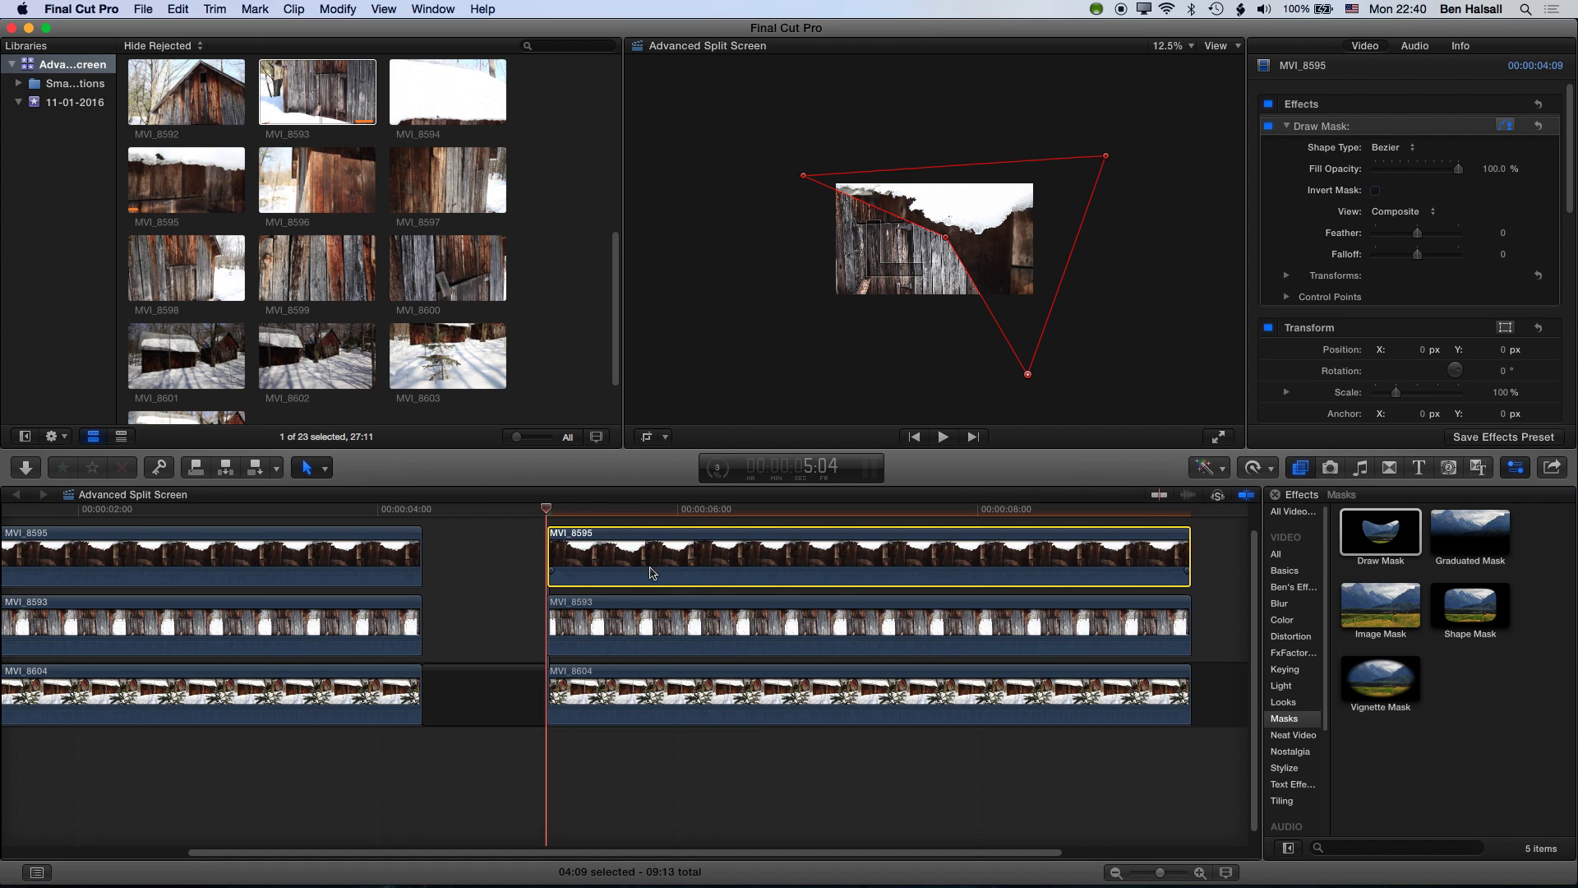
Step: Paste only the Effects attribute (Draw Mask) from MVI_8595 onto MVI_8593
left_click(679, 637)
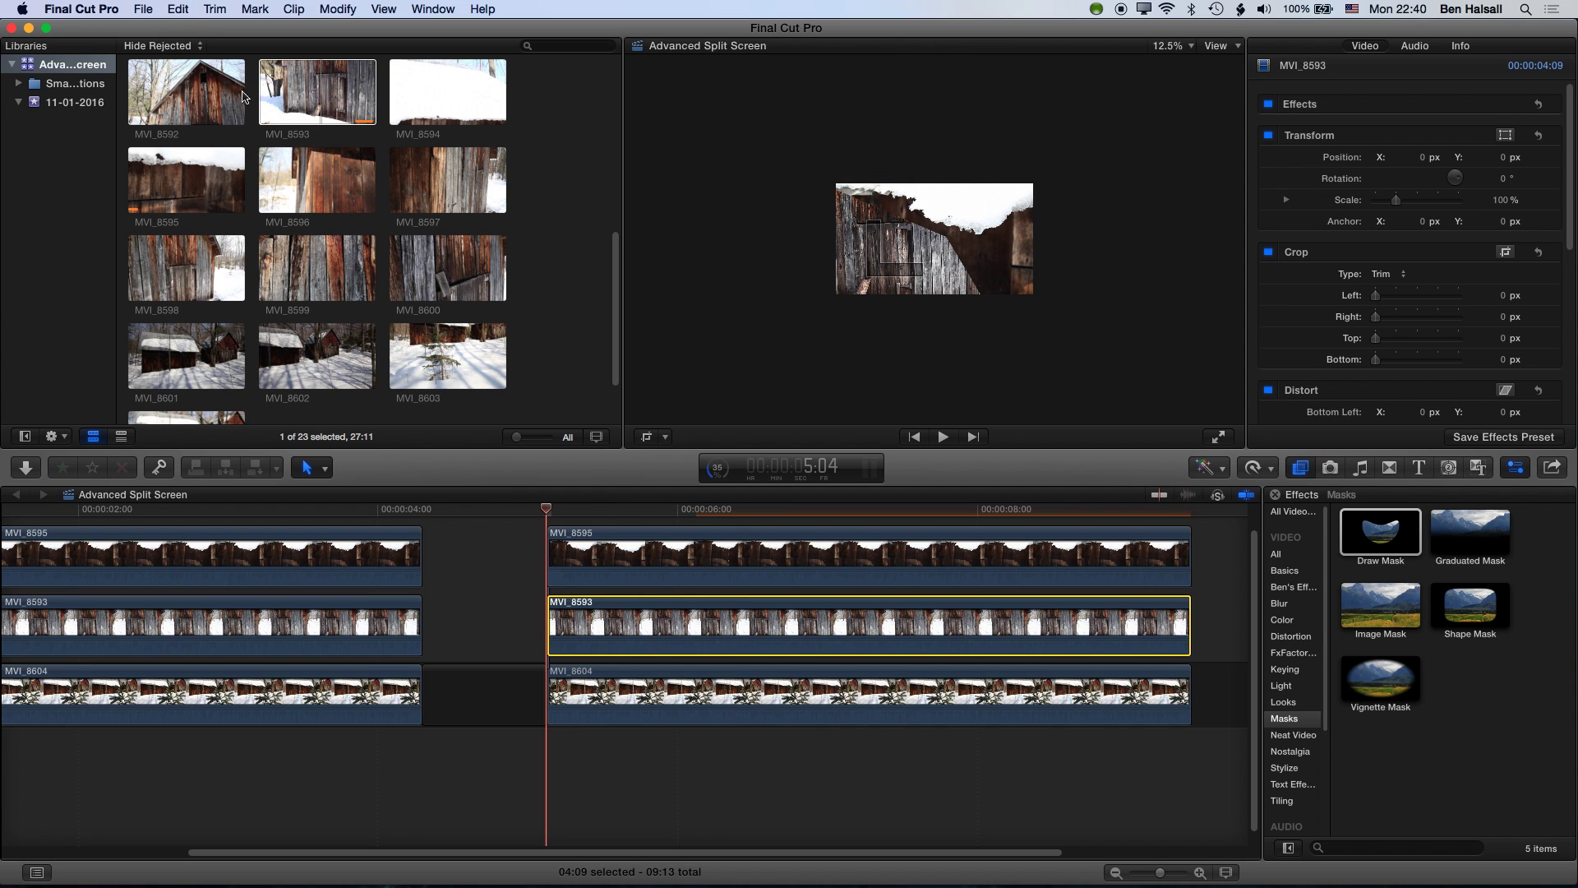
left_click(179, 9)
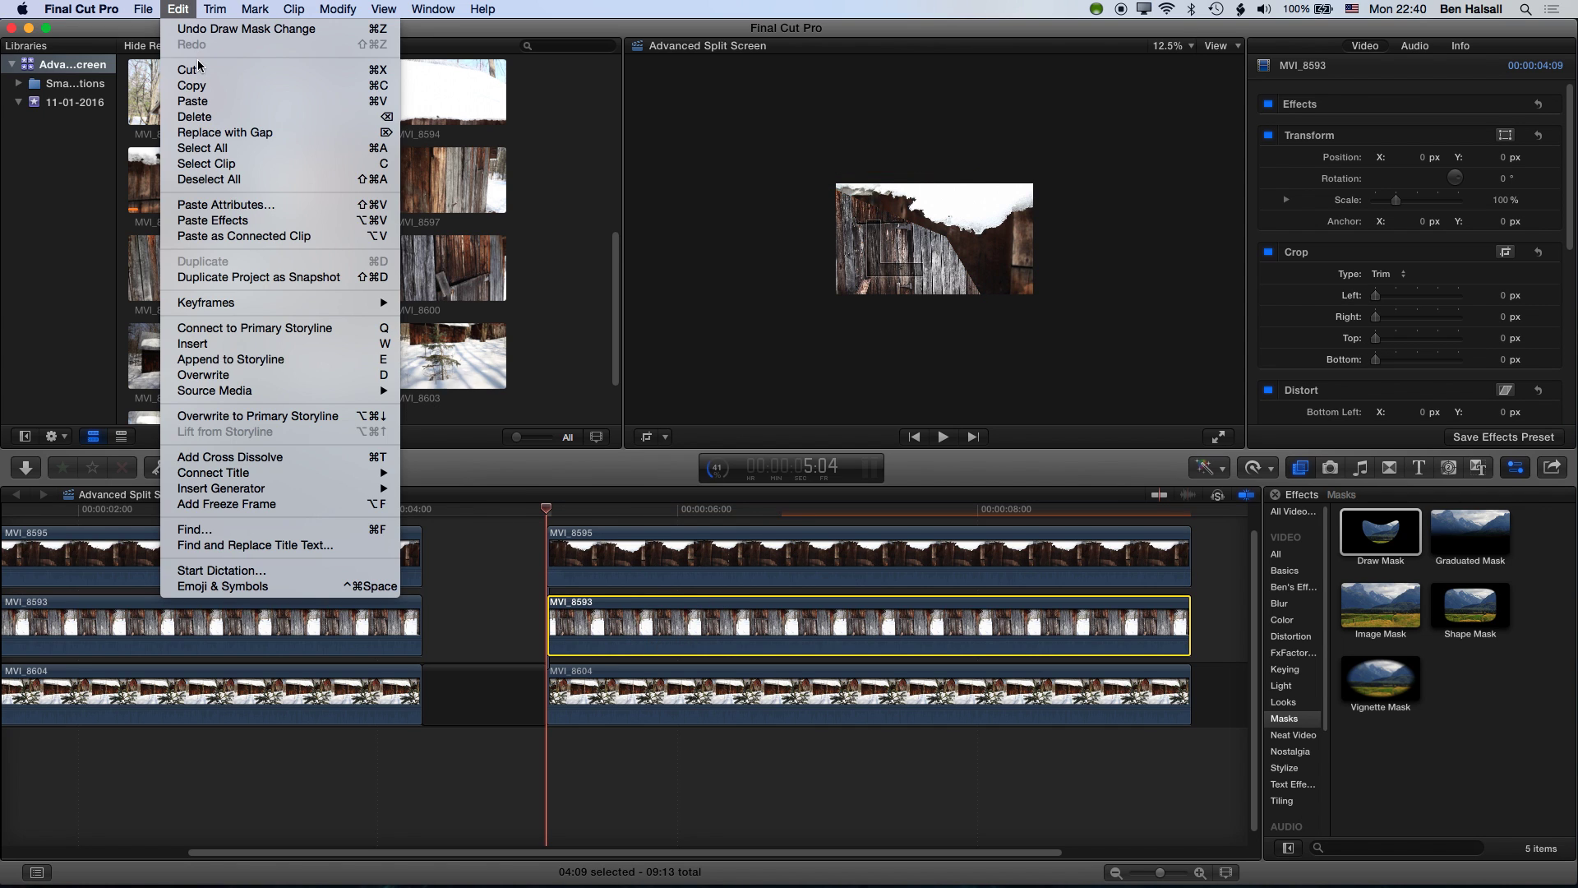
left_click(233, 214)
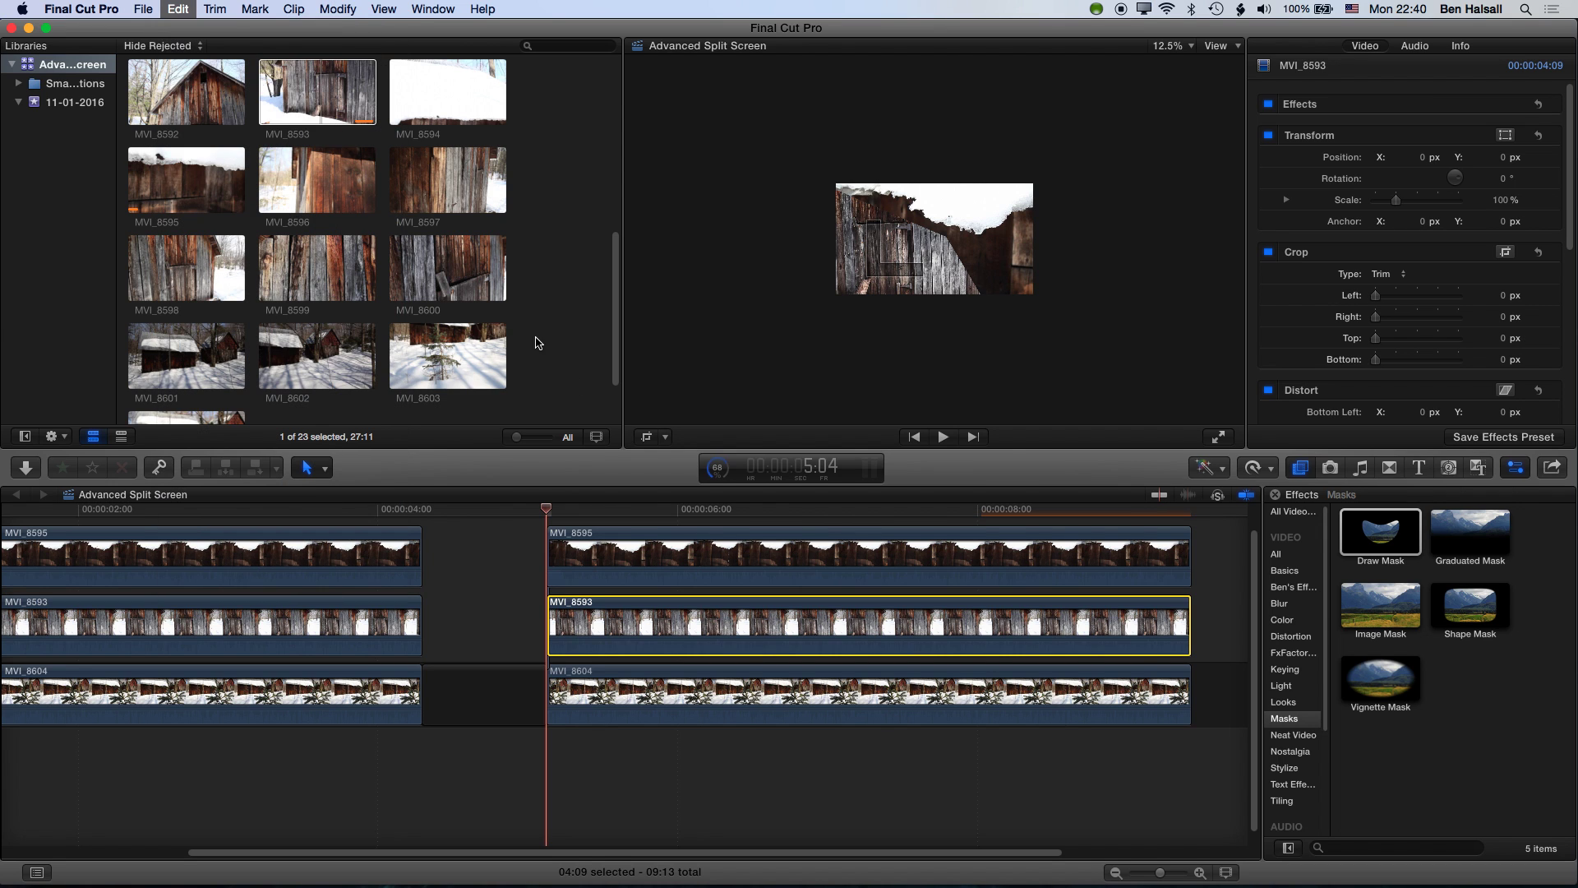
left_click(627, 287)
left_click(935, 528)
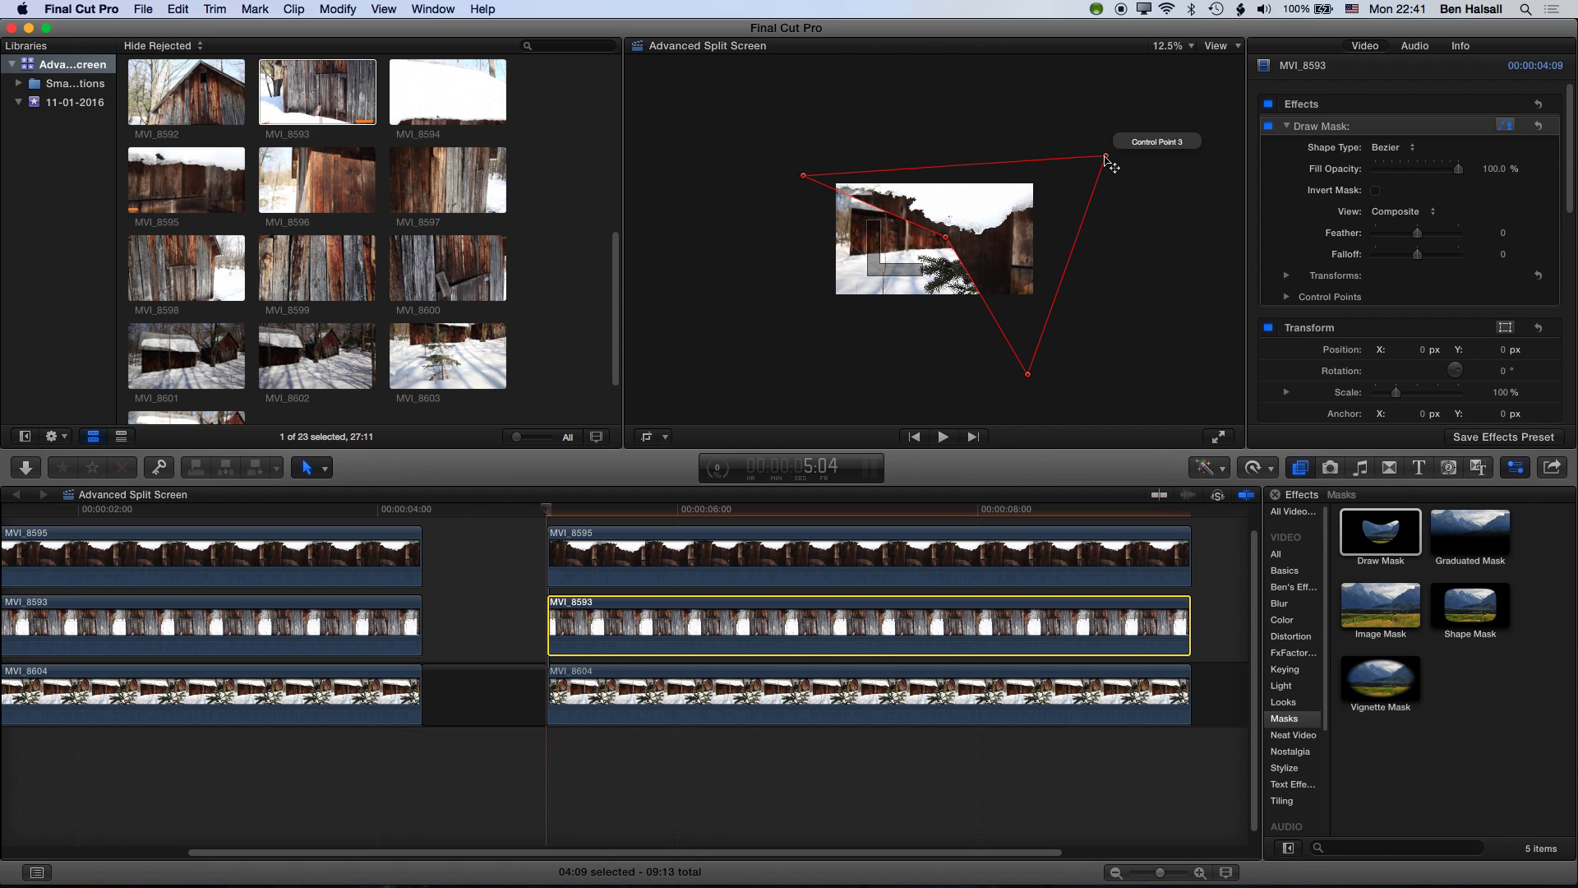
Step: Move MVI_8593's top-right mask point onto the diagonal, undo the stray bottom-right nudge, and reselect MVI_8595
left_click_drag(1106, 156, 767, 346)
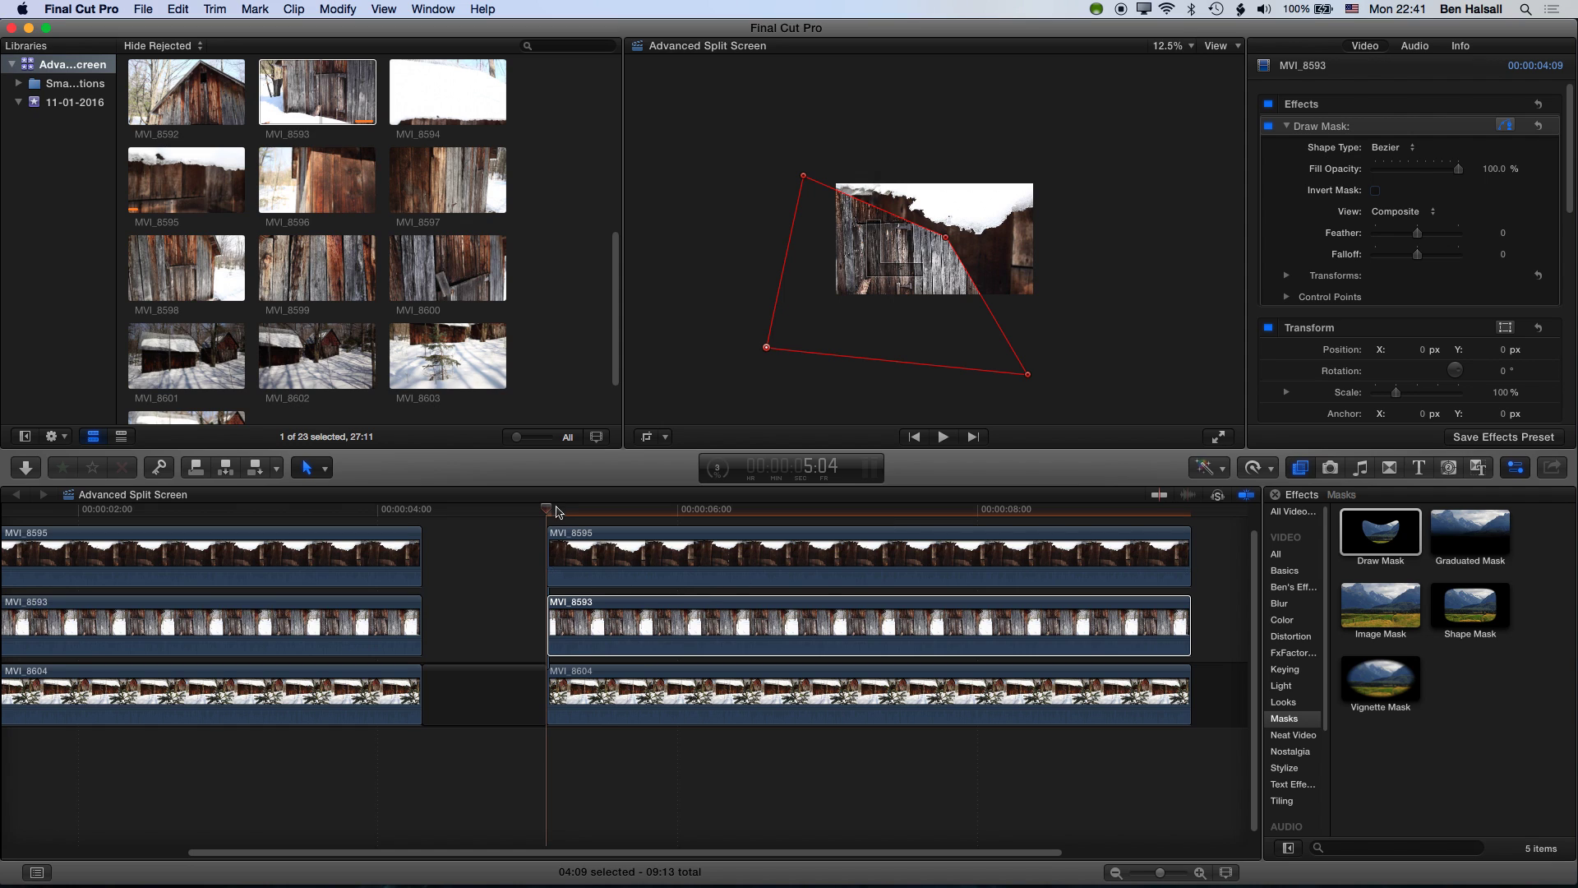
left_click(549, 514)
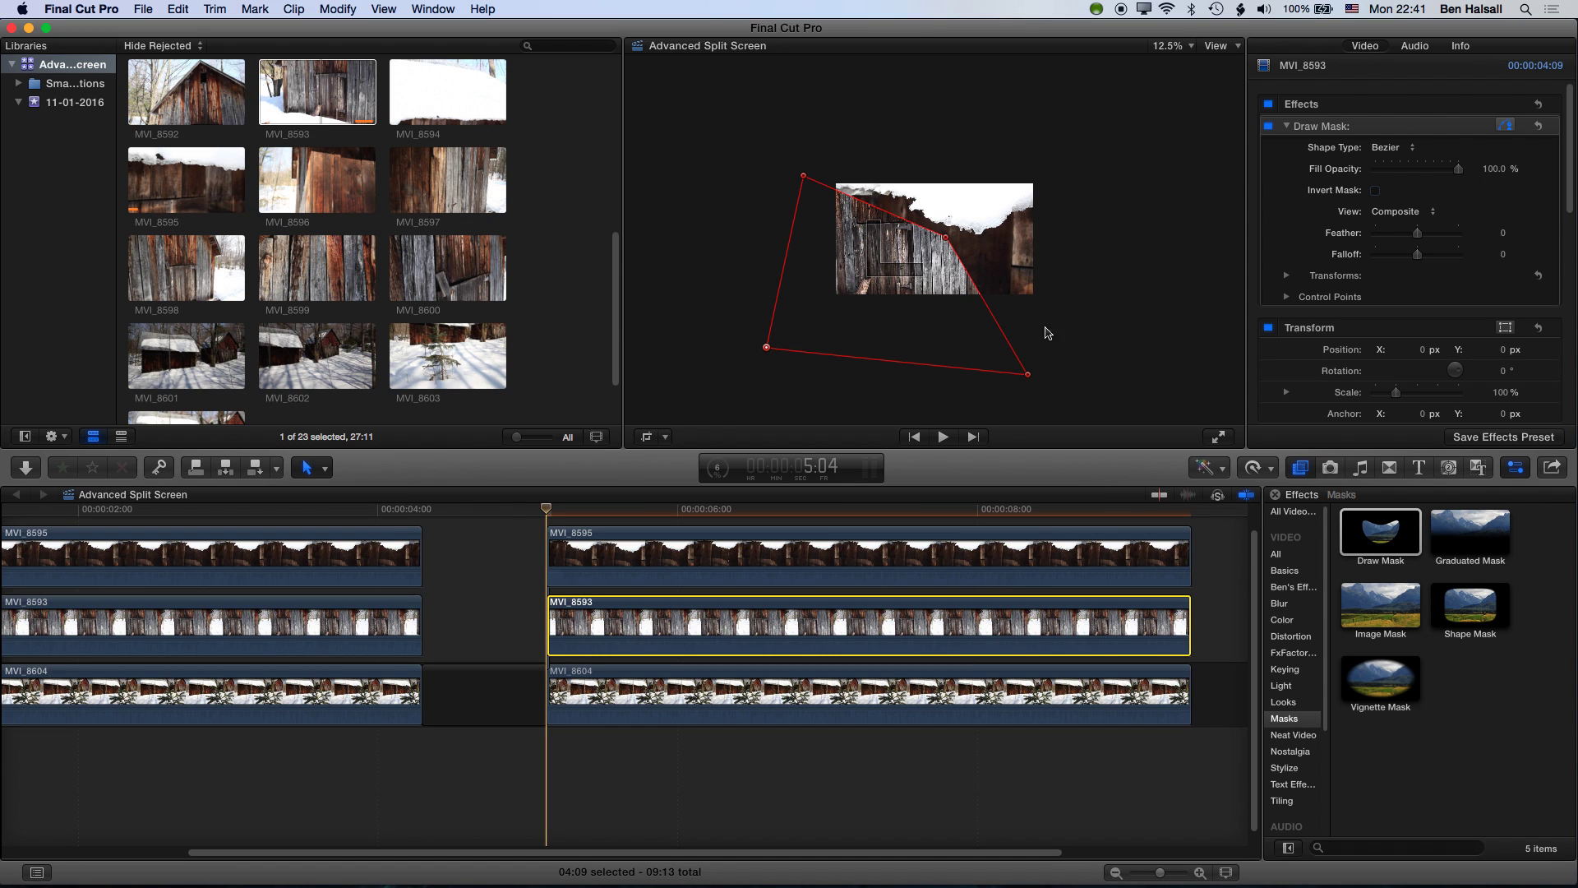
left_click(1026, 375)
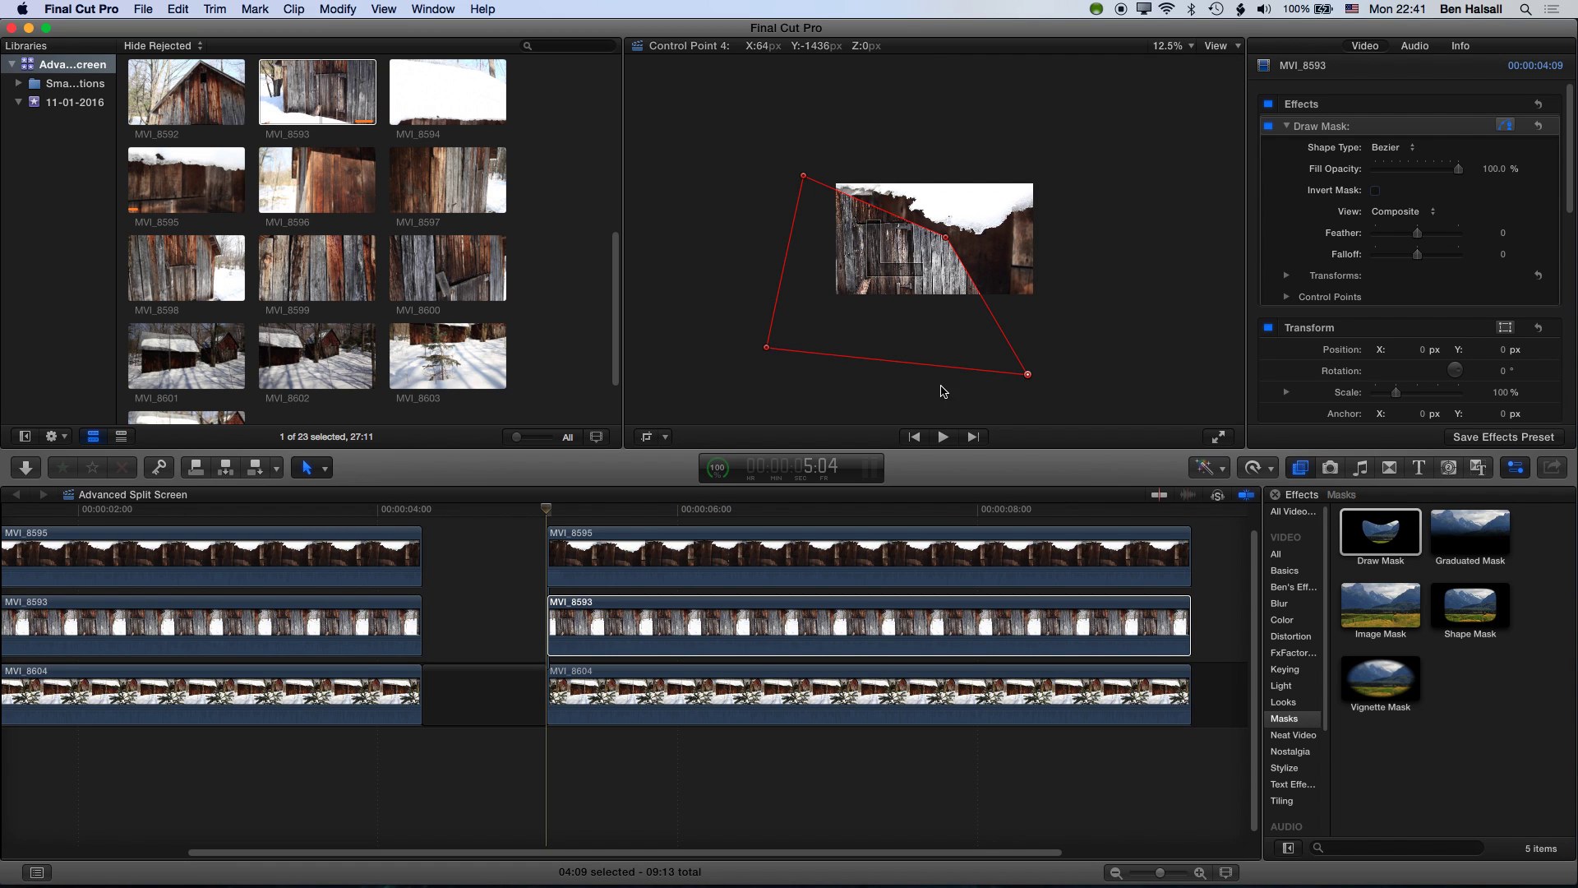
mouse_move(1027, 375)
left_mouse_down()
mouse_move(978, 381)
mouse_move(807, 312)
mouse_move(792, 181)
mouse_move(835, 317)
mouse_move(923, 363)
mouse_move(1023, 364)
left_mouse_up()
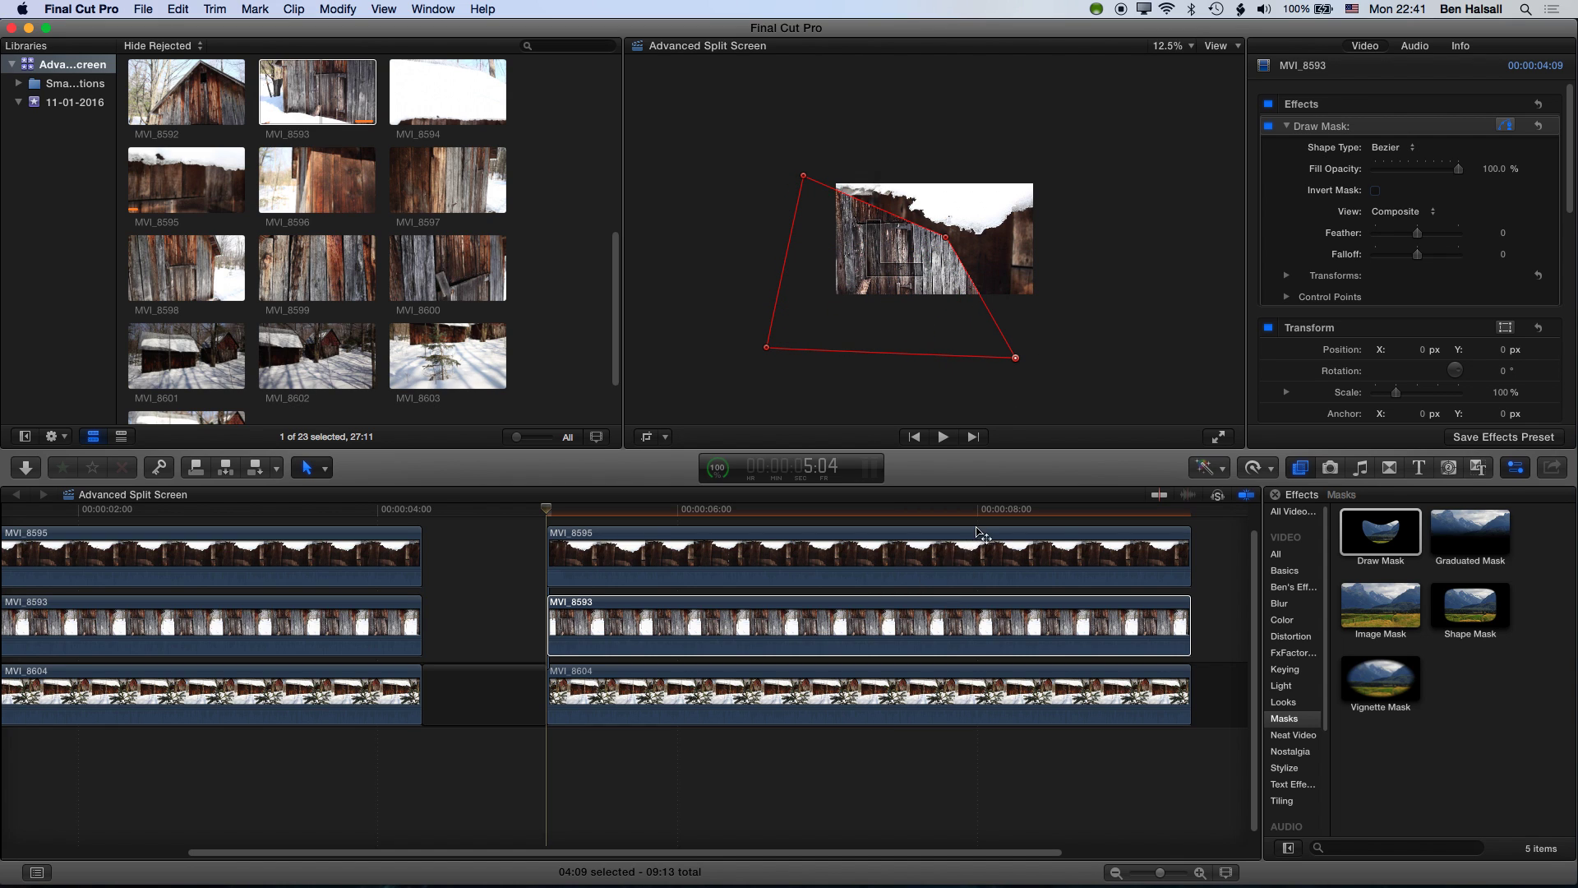
key("super+z")
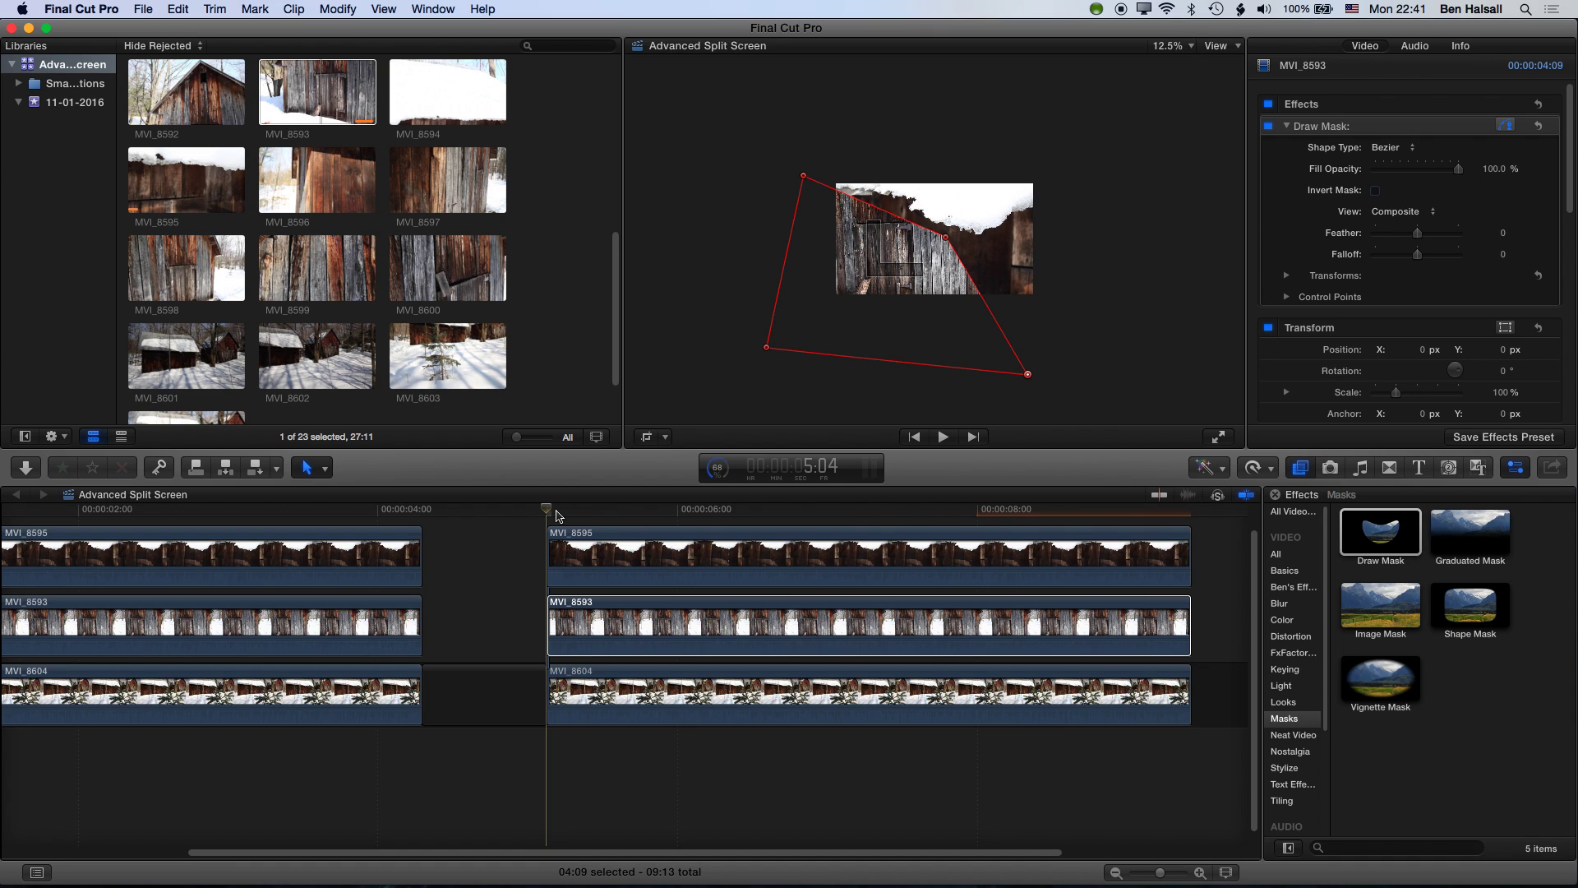
left_click(564, 564)
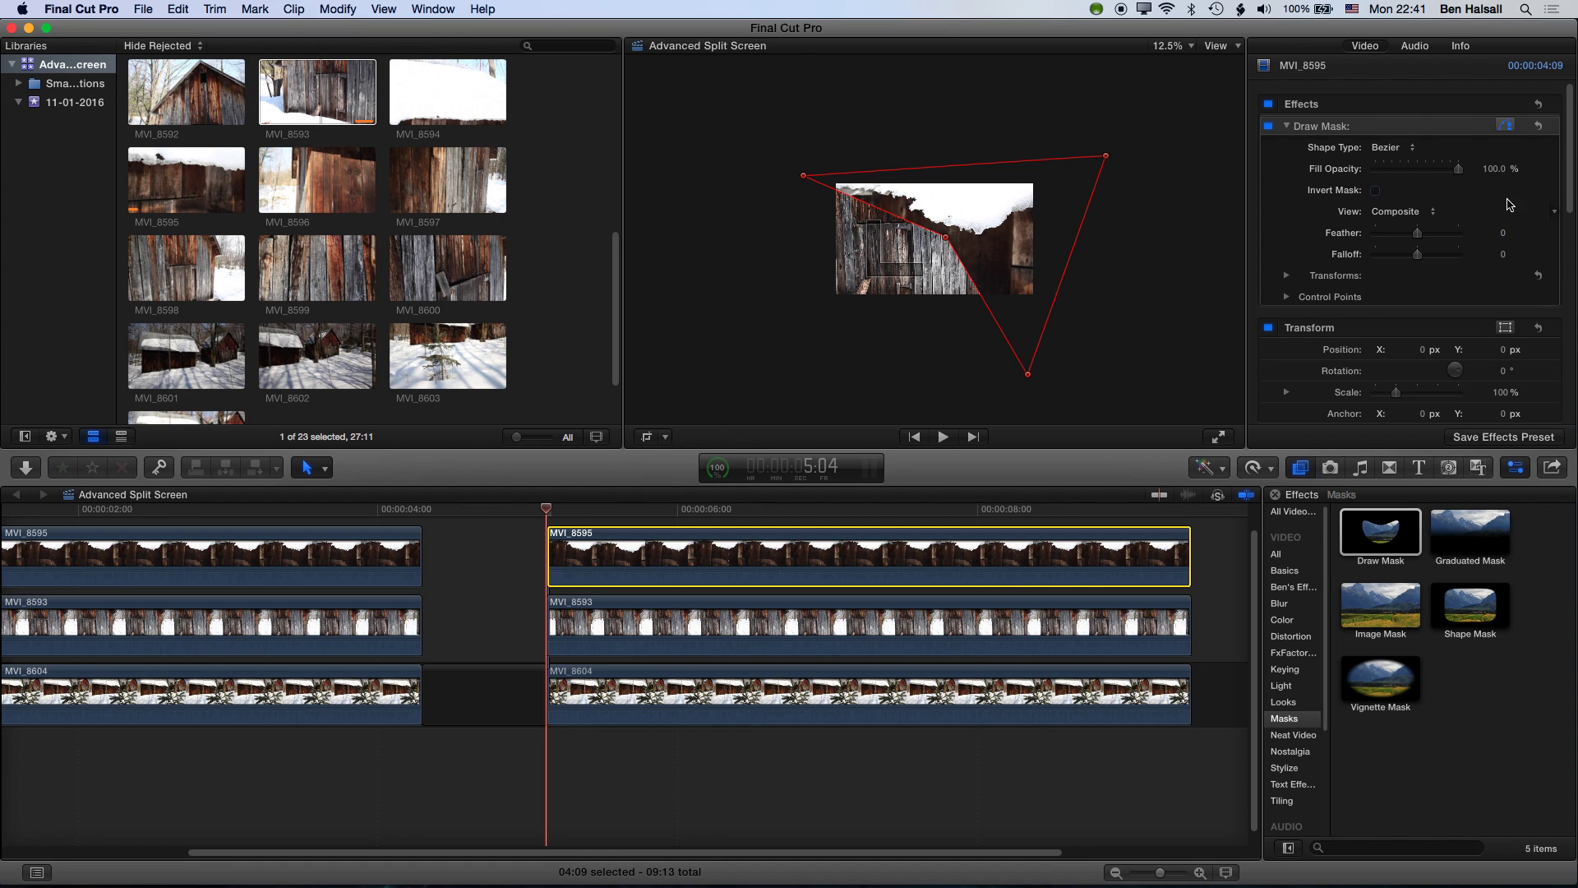
Step: Record a Control Points keyframe for MVI_8595's mask at 5:04
scroll(1571, 177, "down", 2)
scroll(1571, 177, "down", 4)
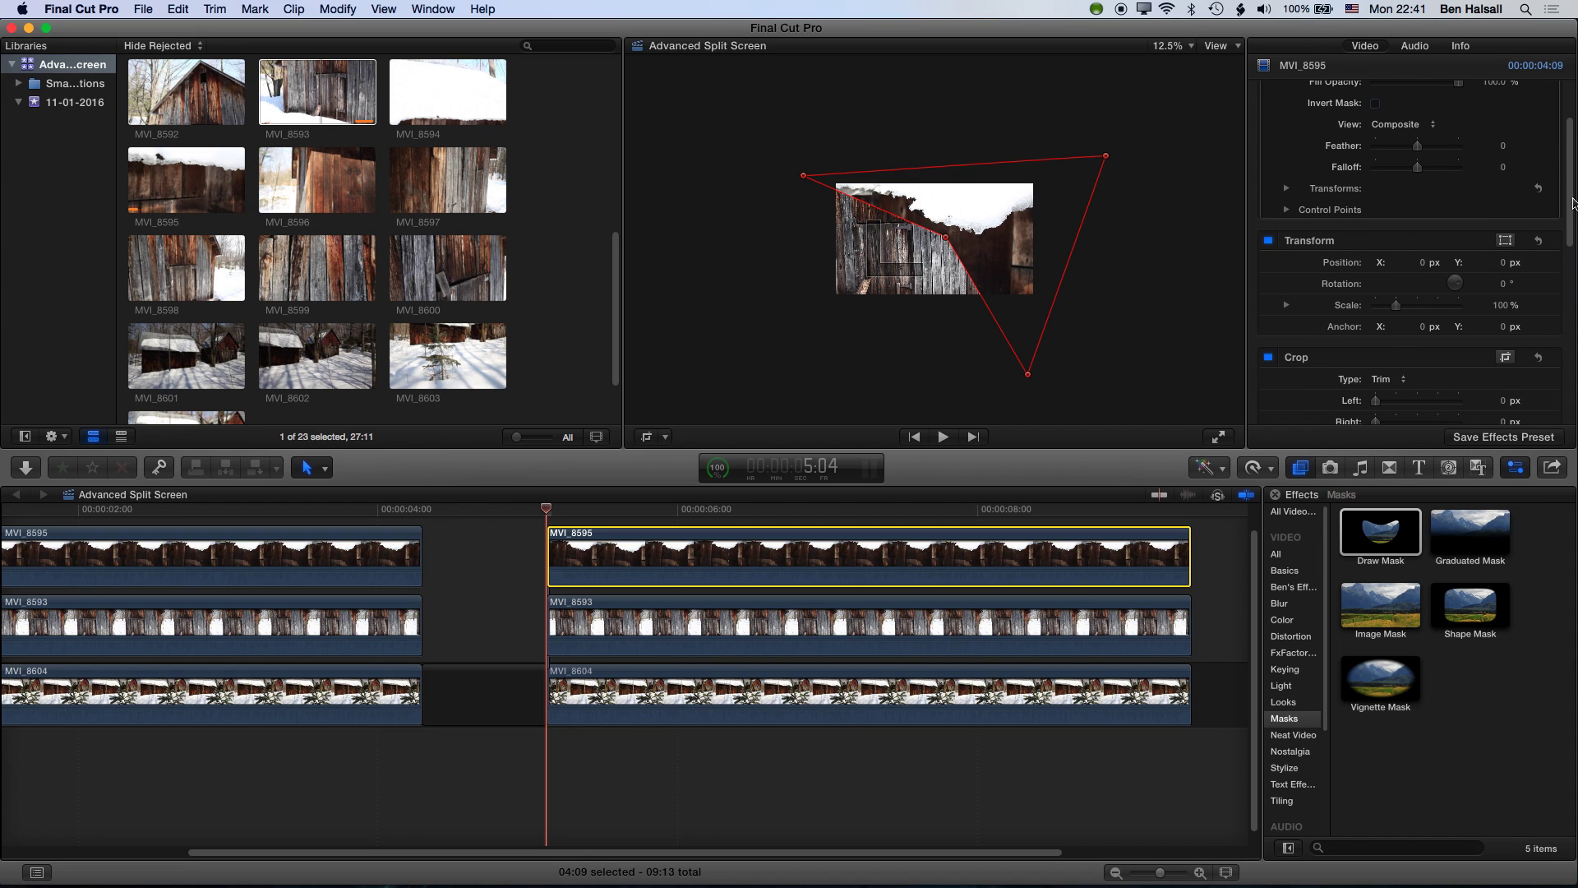
left_click(1535, 209)
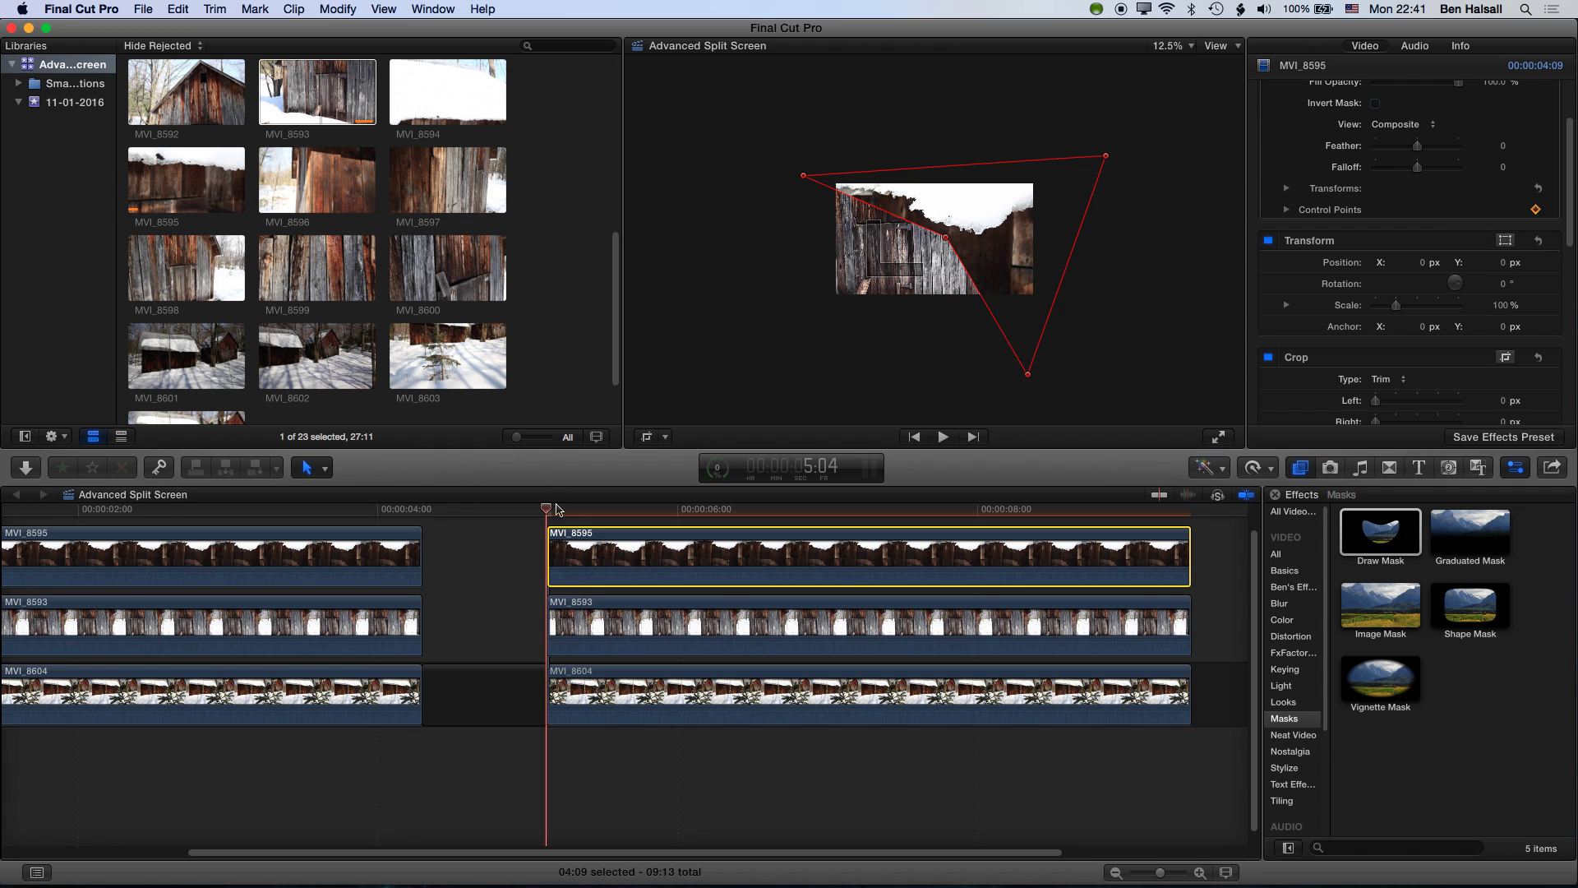
Step: At 7:00, drag the mask's top-left and bottom points onto the diagonal, then preview at 6:03
left_click_drag(549, 516, 807, 511)
left_click_drag(836, 513, 829, 513)
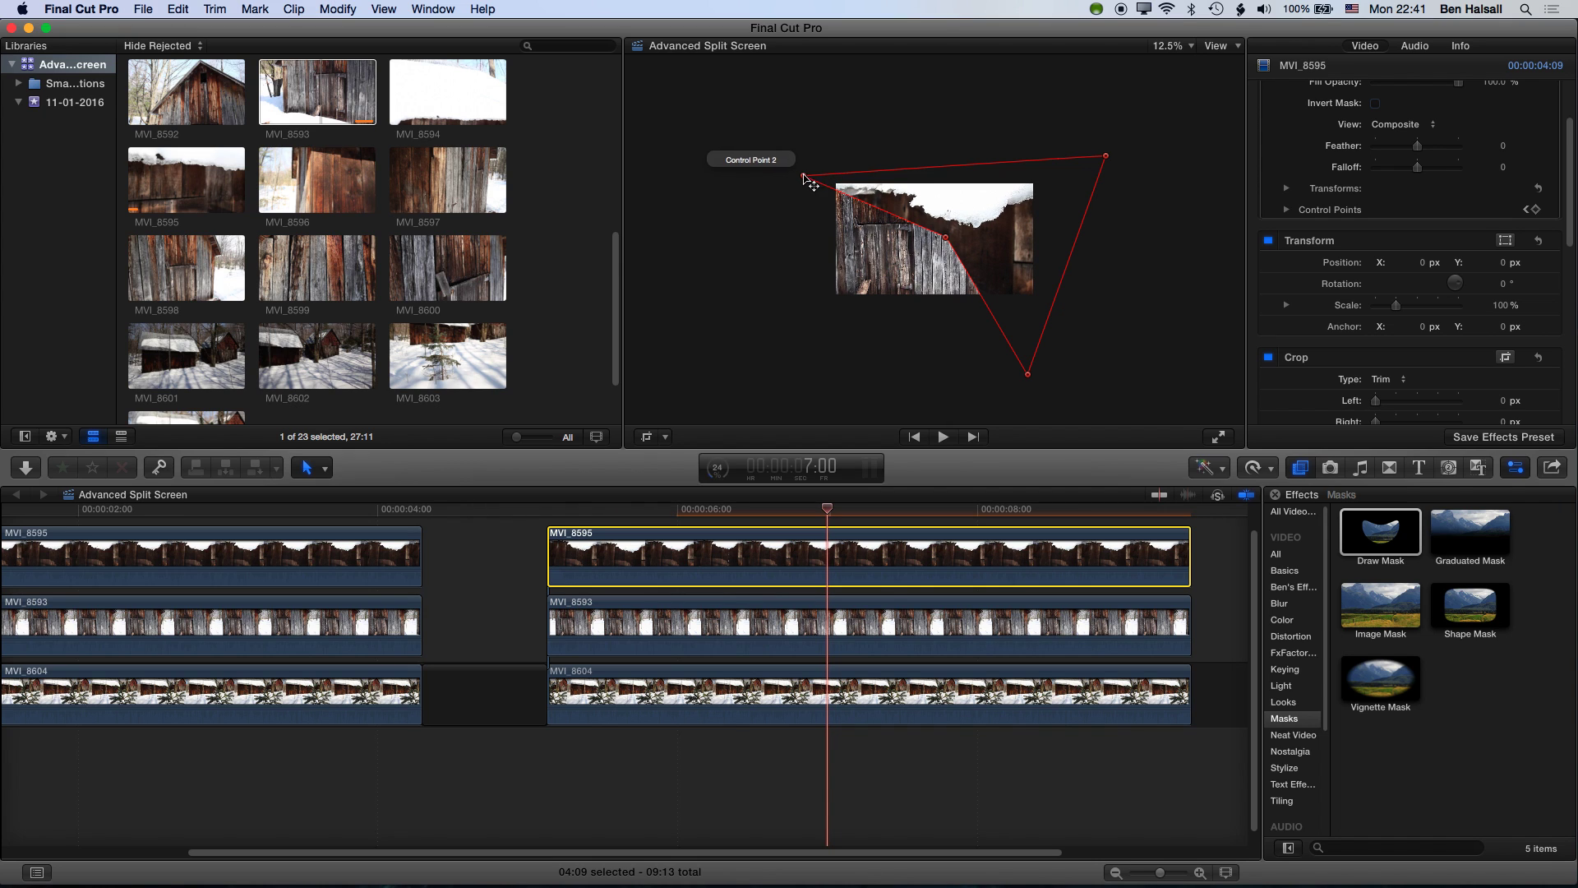
left_click_drag(804, 176, 1103, 155)
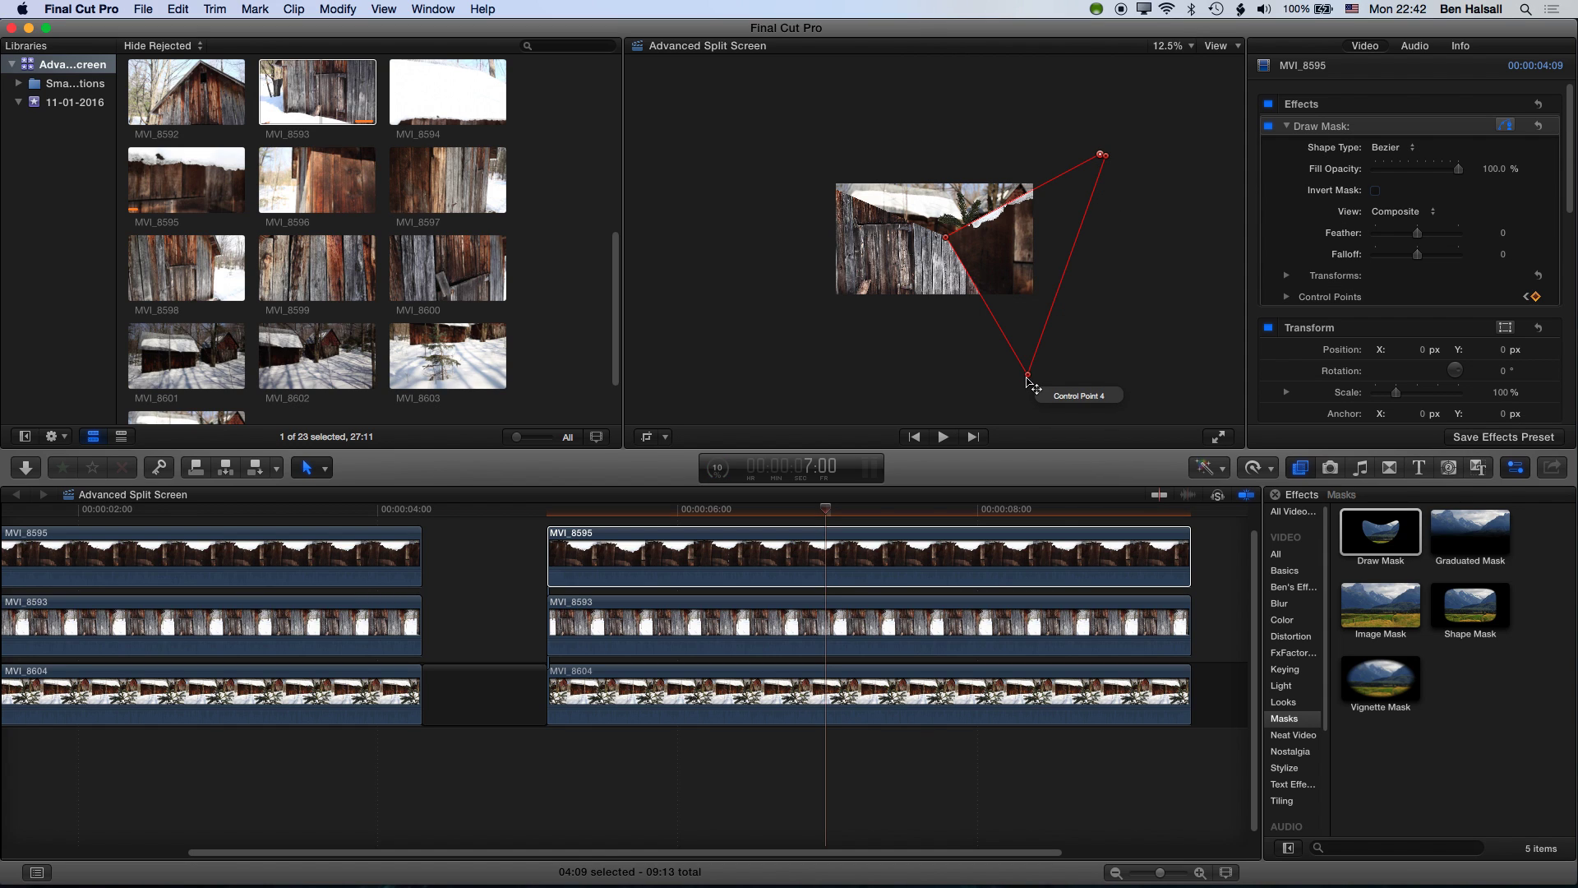
left_click_drag(1030, 381, 1105, 151)
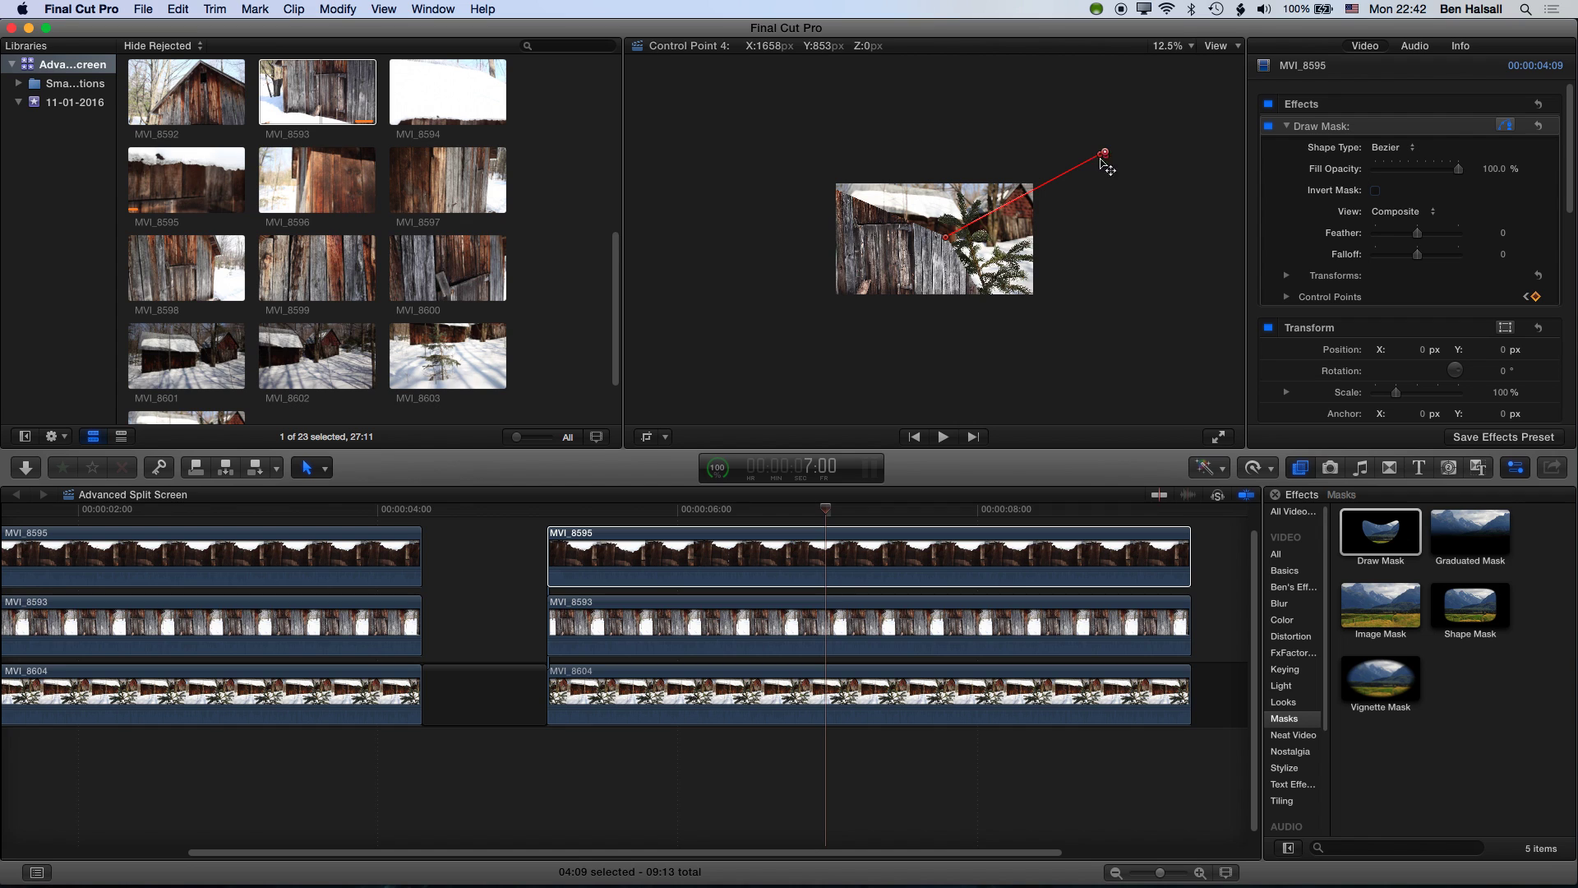
left_click_drag(826, 513, 540, 534)
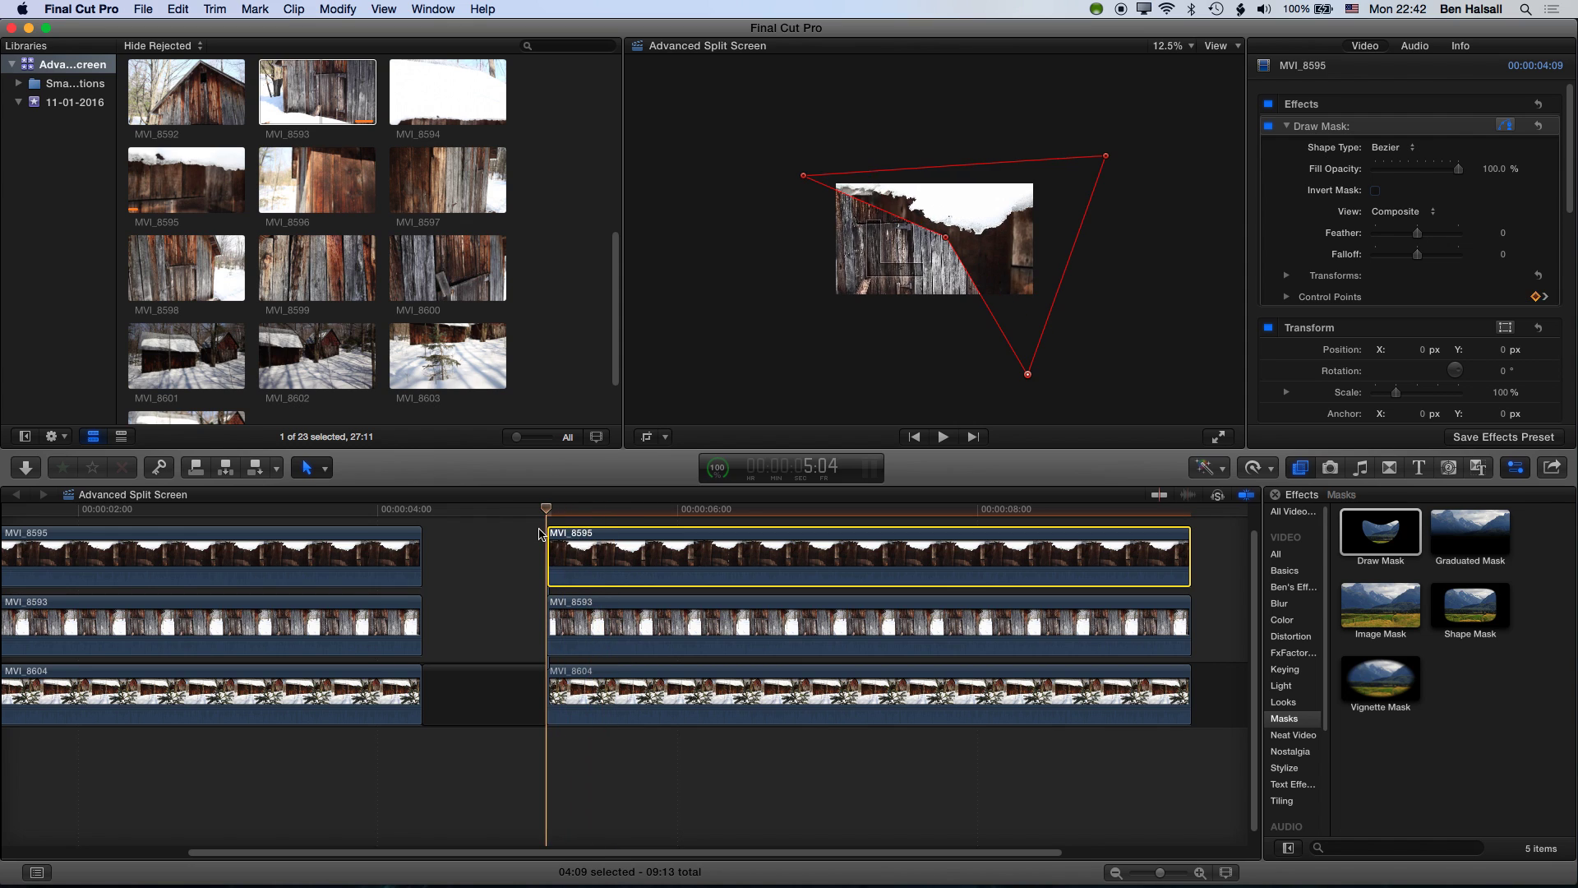
Step: At 7:00, collapse MVI_8593's mask points to the lower left, then park the playhead near 7:05
left_click(603, 623)
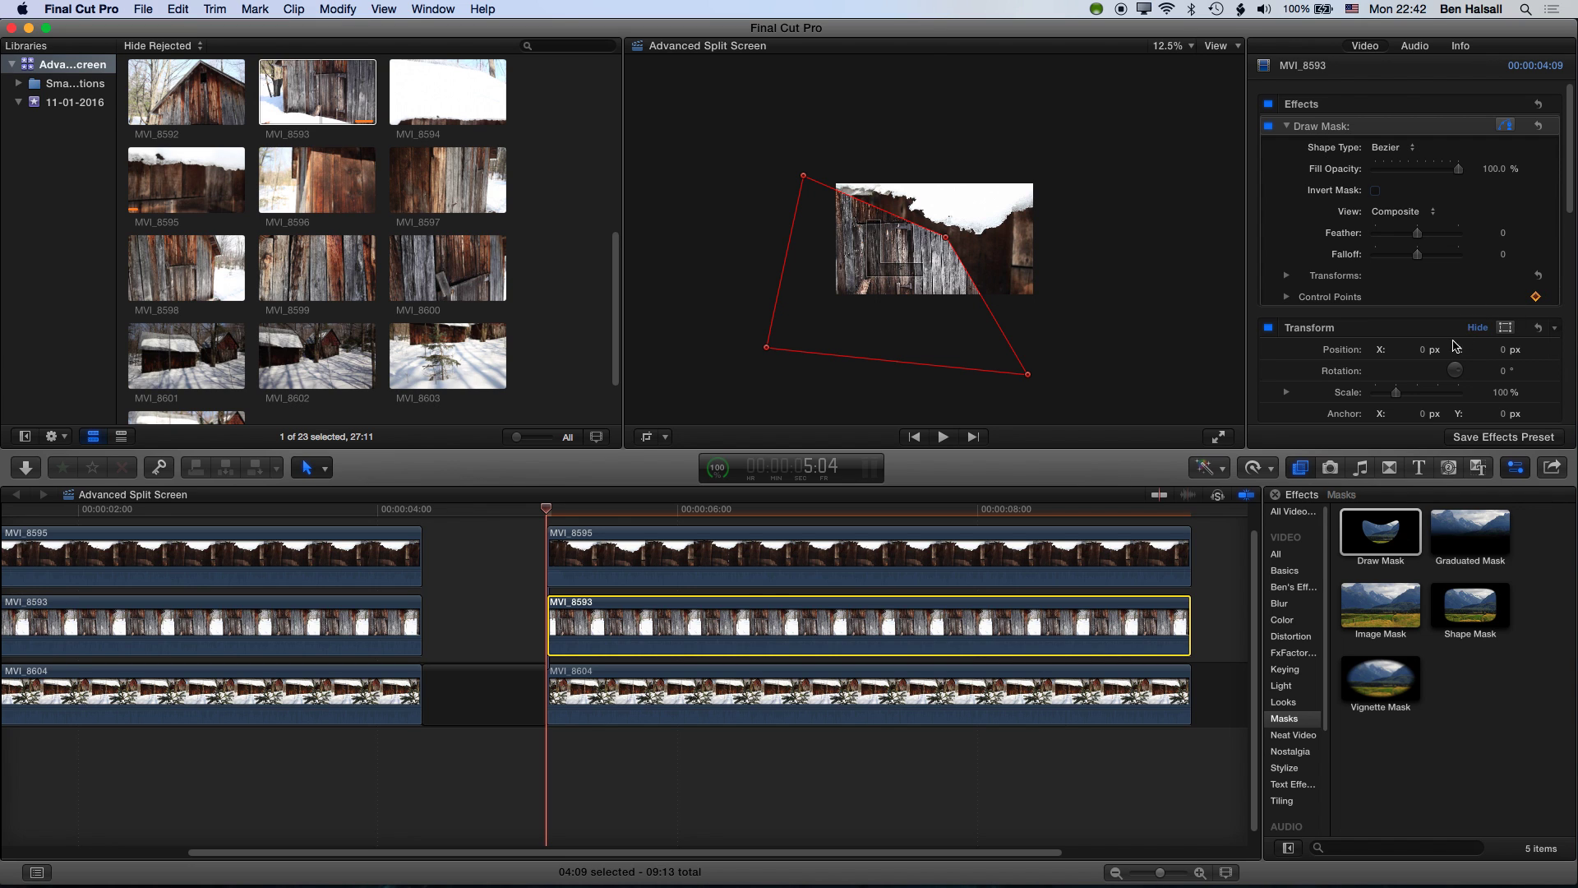
left_click_drag(556, 514, 828, 511)
mouse_move(1026, 376)
left_mouse_down()
mouse_move(944, 393)
mouse_move(781, 371)
left_mouse_up()
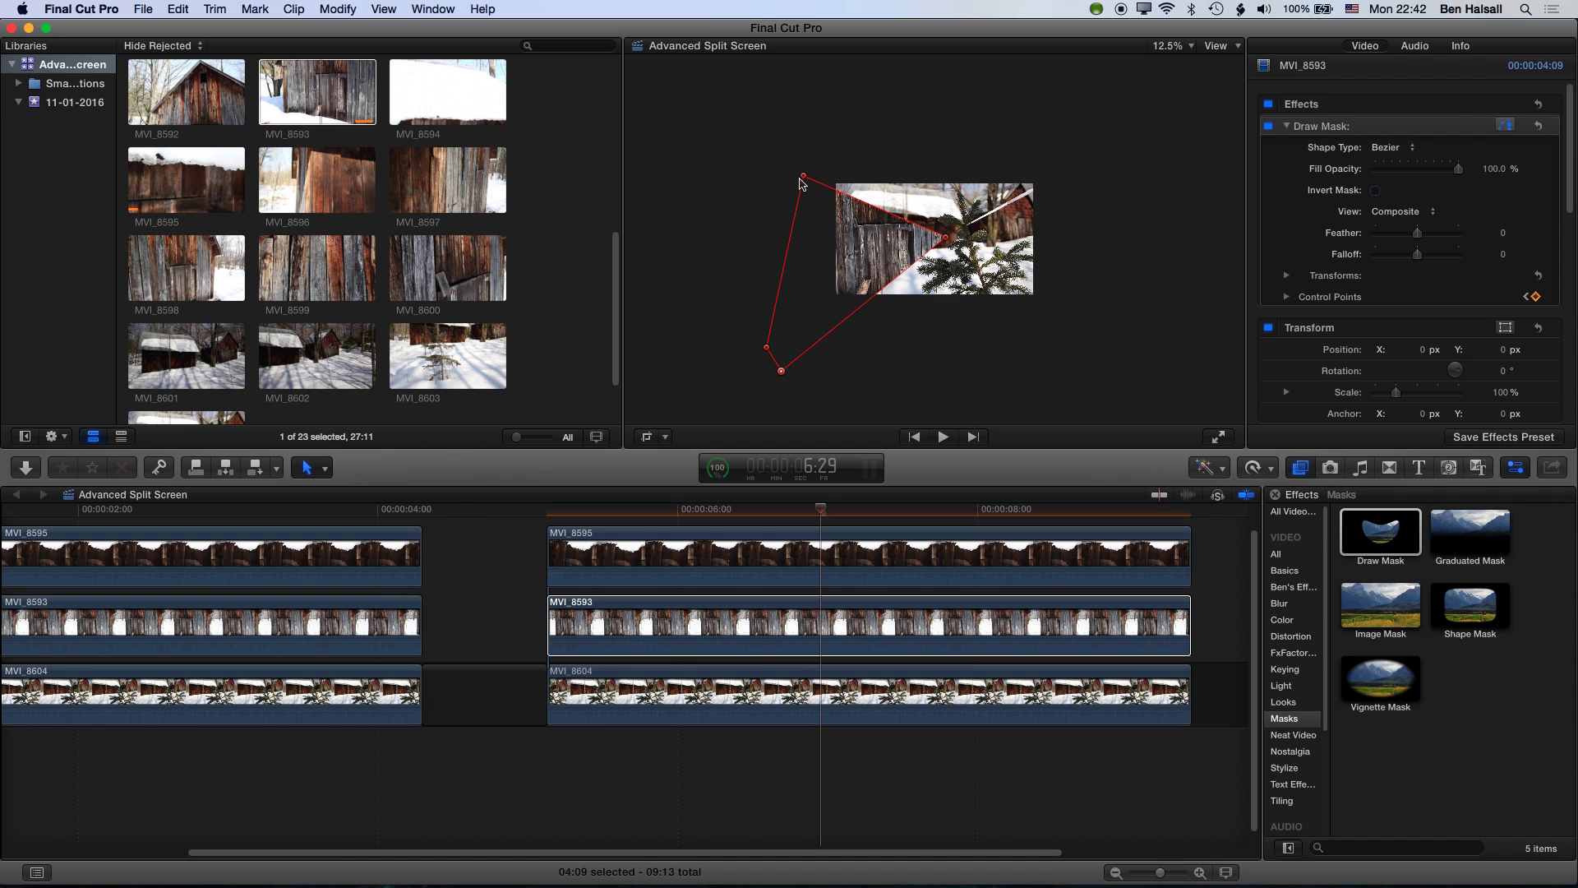
mouse_move(803, 175)
left_mouse_down()
mouse_move(757, 342)
mouse_move(768, 380)
left_mouse_up()
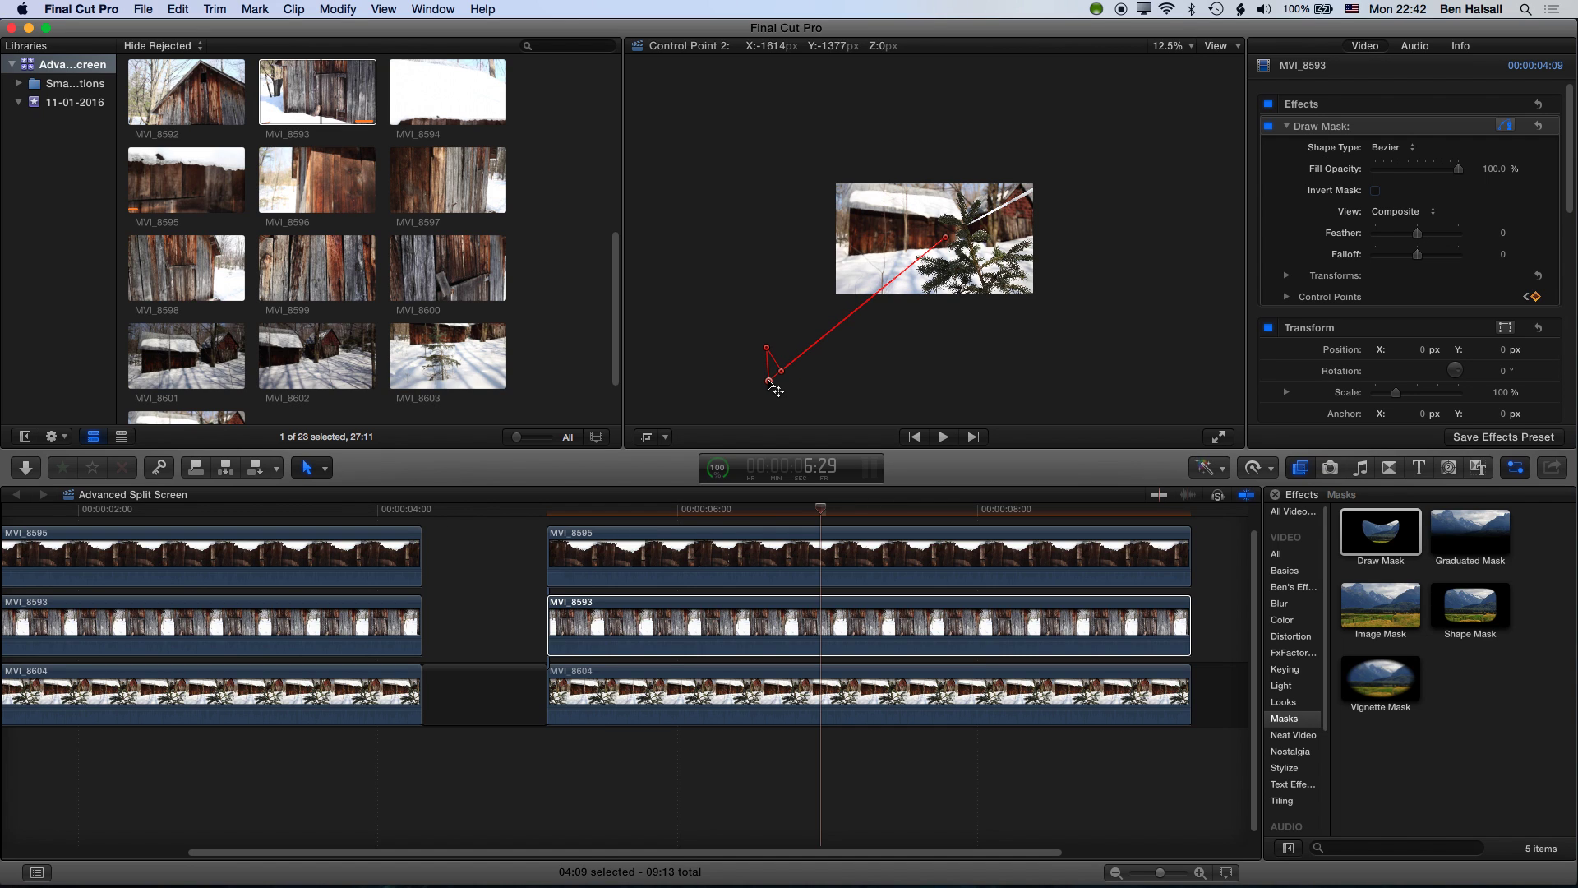
left_click_drag(770, 380, 770, 380)
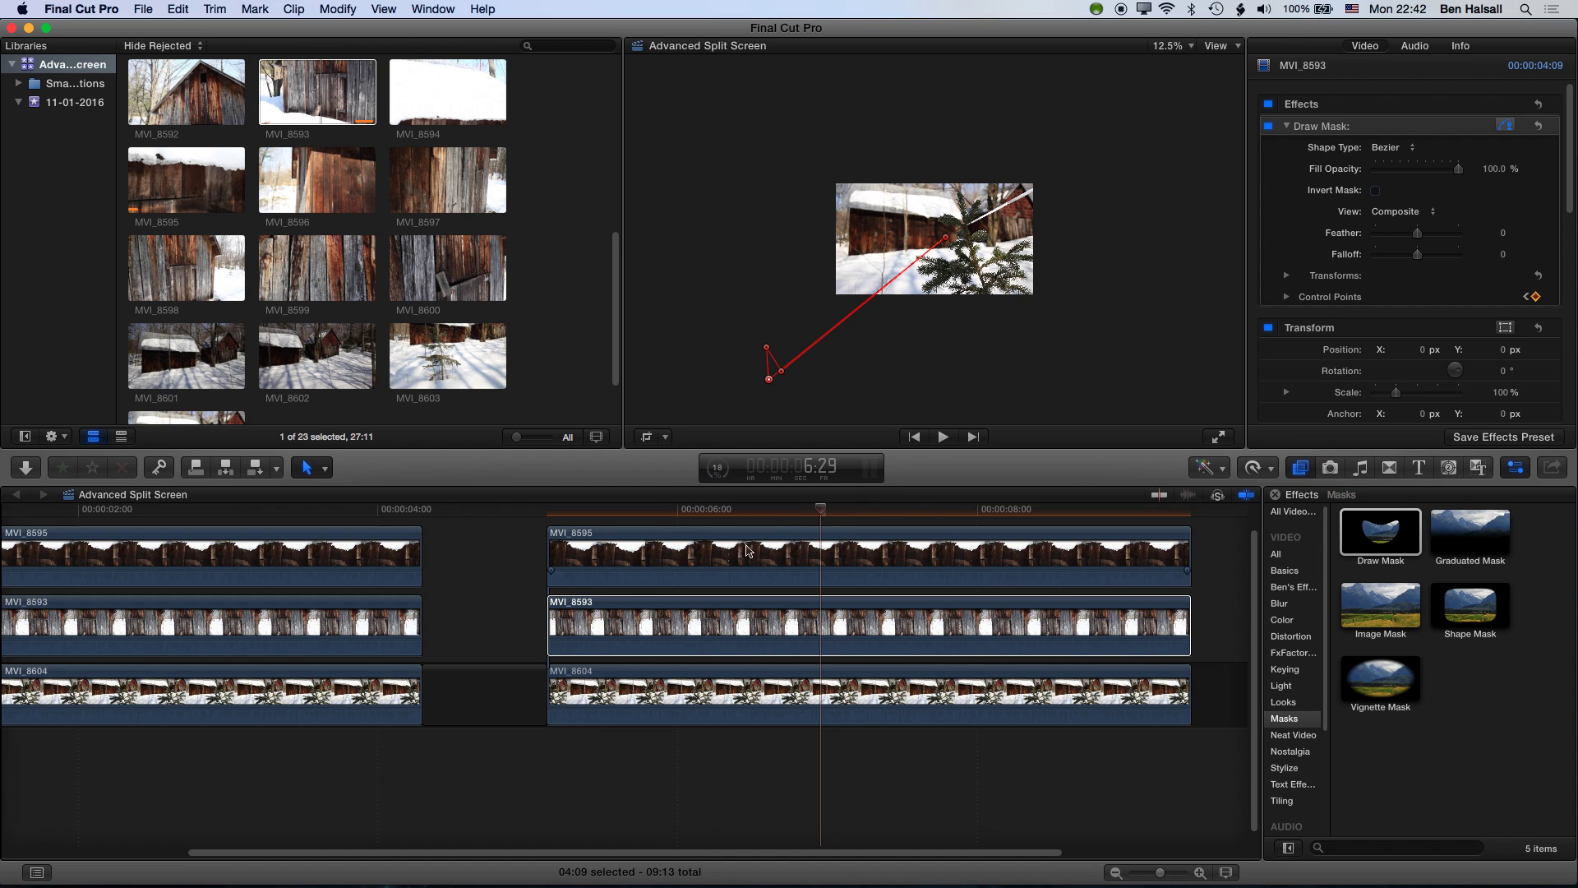
left_click_drag(547, 512, 854, 529)
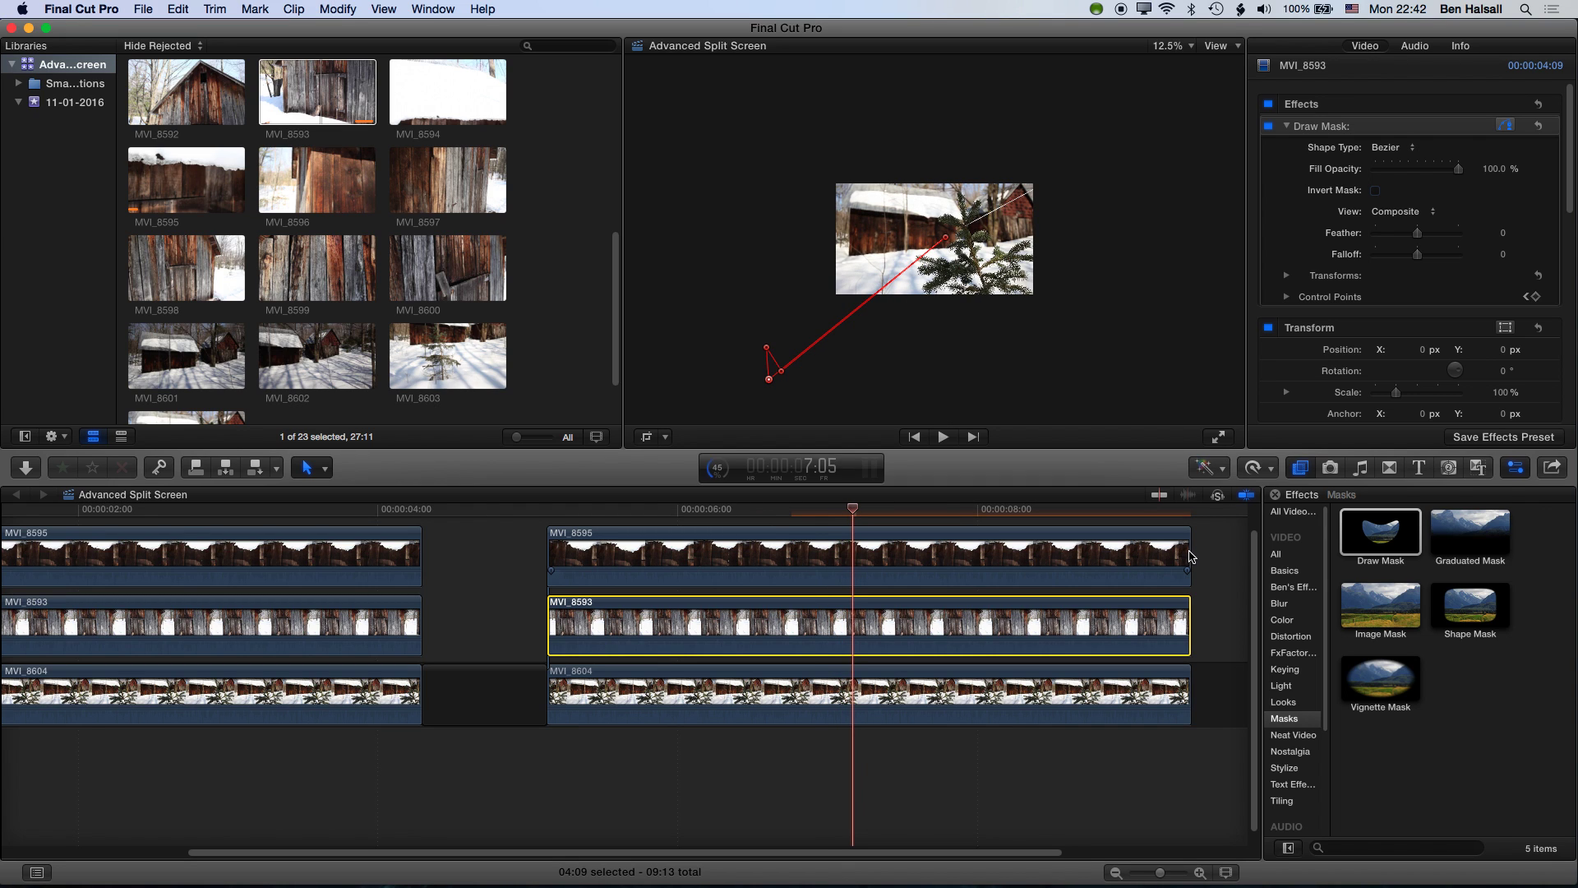
Step: Trim MVI_8595 and MVI_8593 to end at the playhead, play back from 5:04, and zoom in at 7:02
left_click_drag(1187, 550, 852, 545)
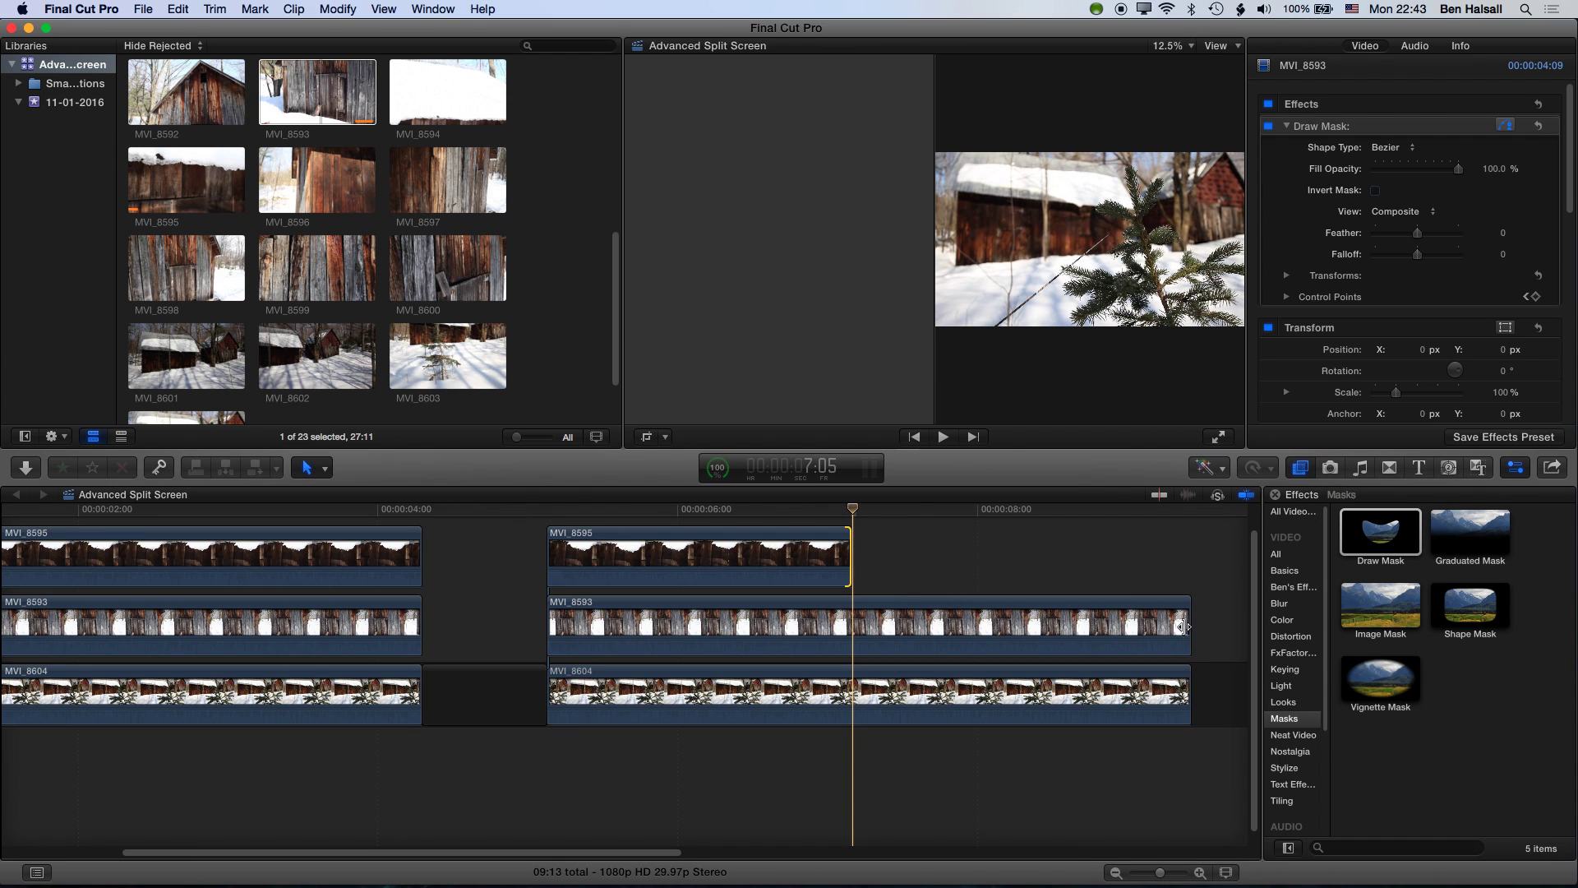
left_click_drag(1188, 610, 851, 610)
left_click(546, 510)
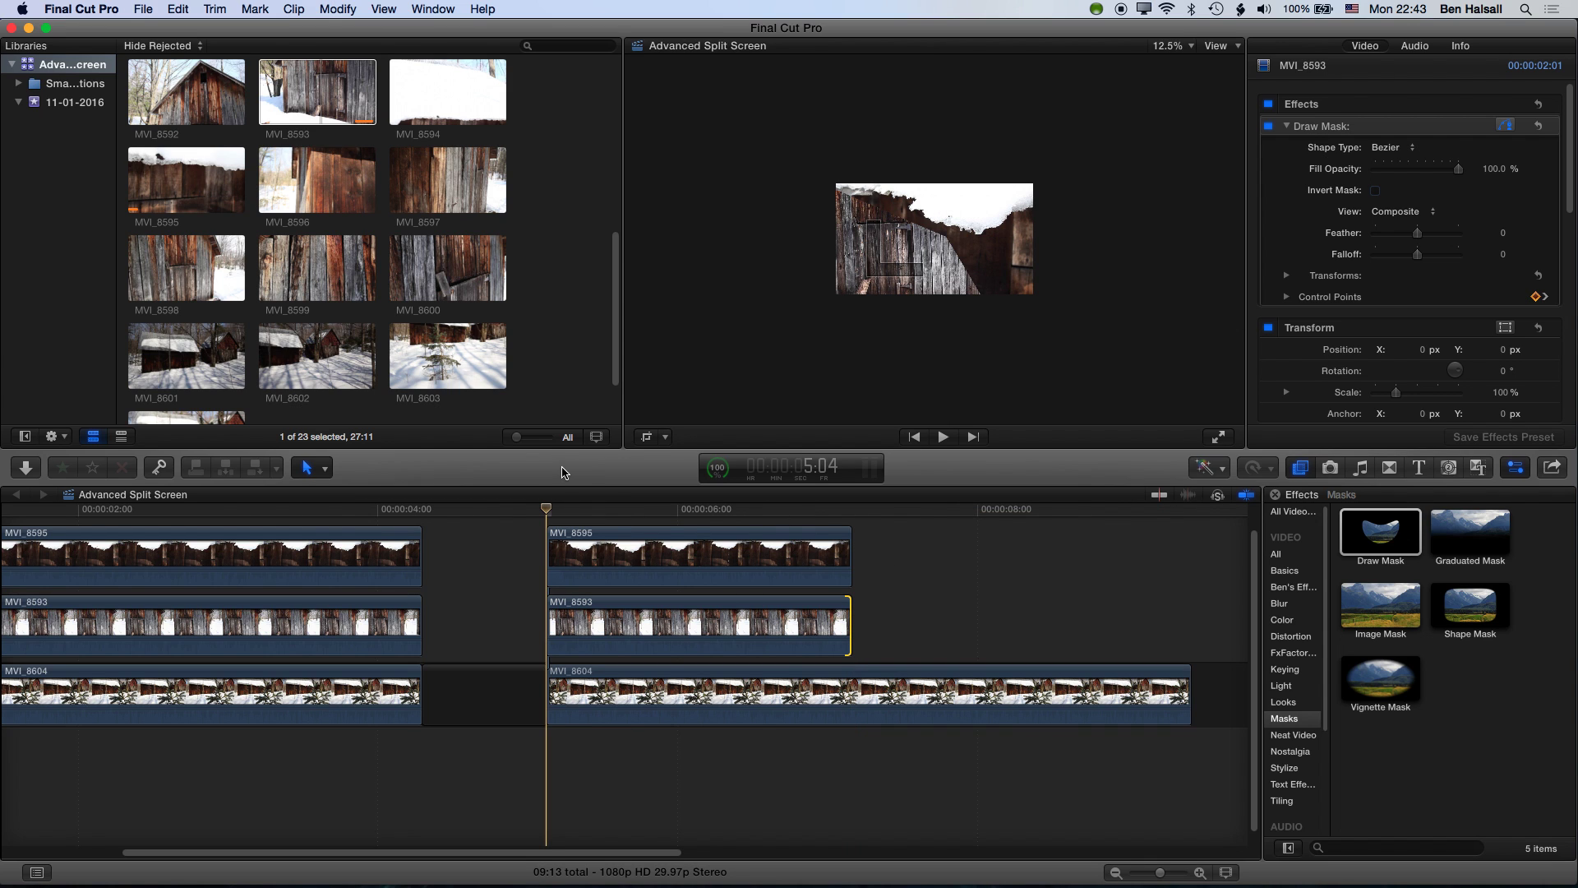
key("space")
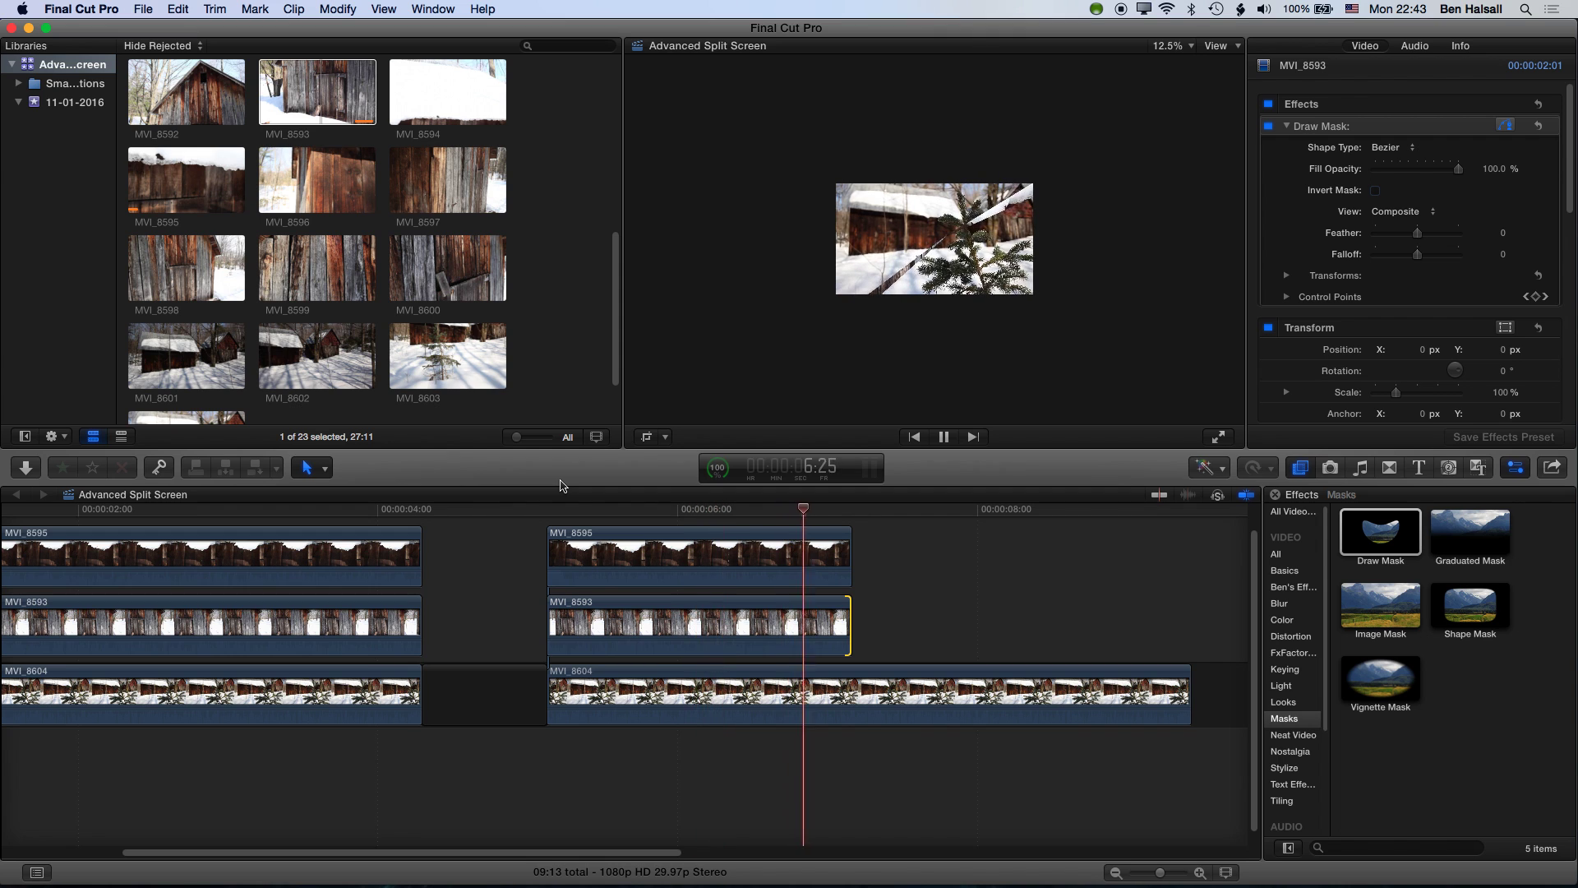
key("space")
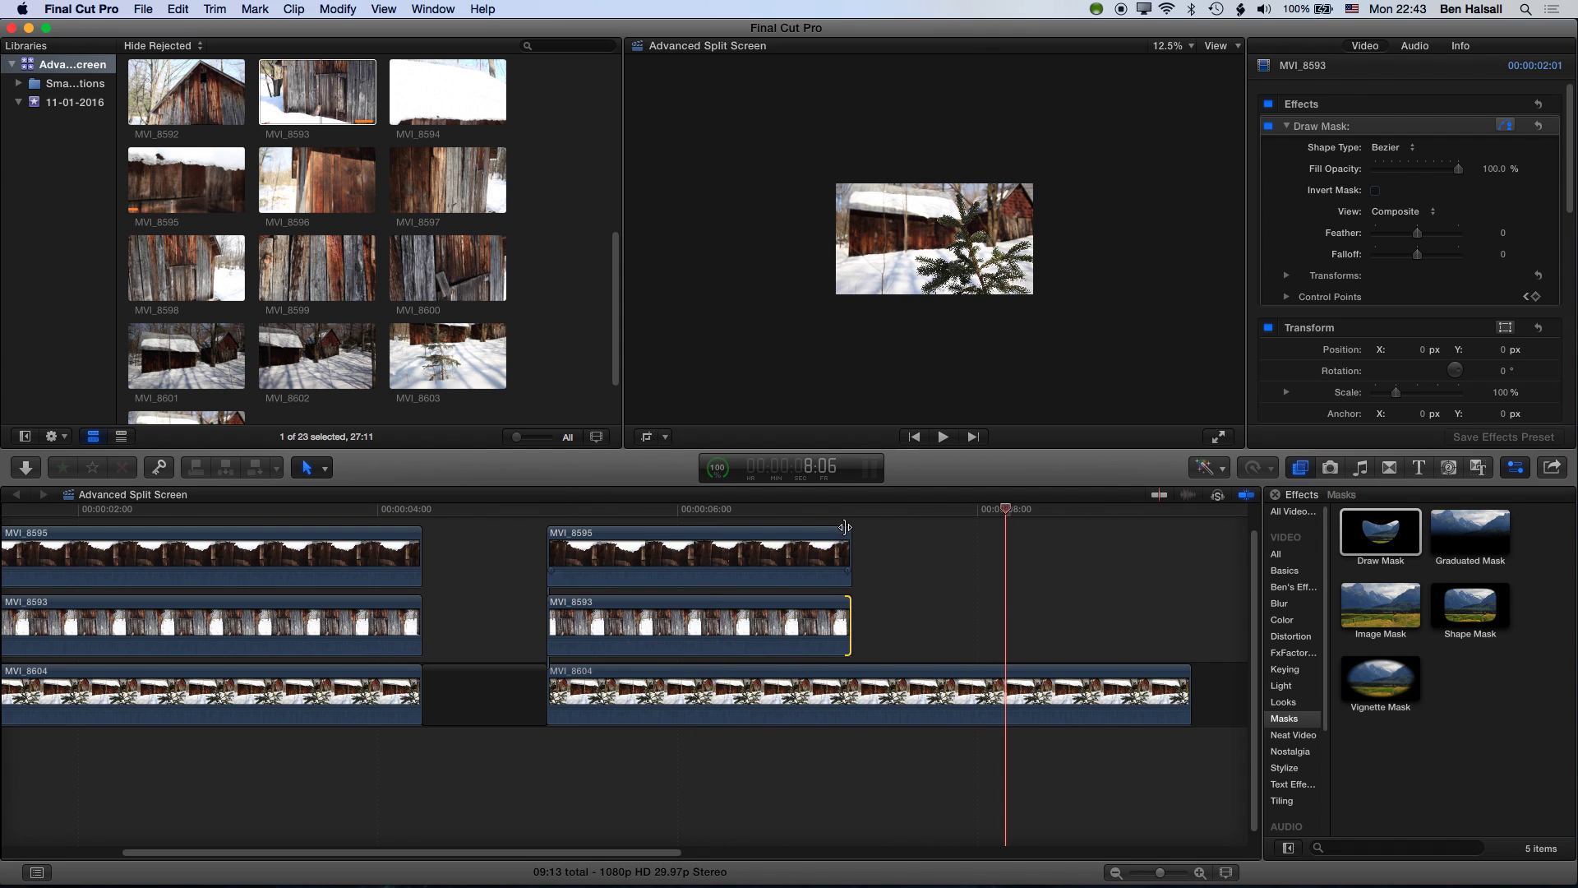
left_click(838, 511)
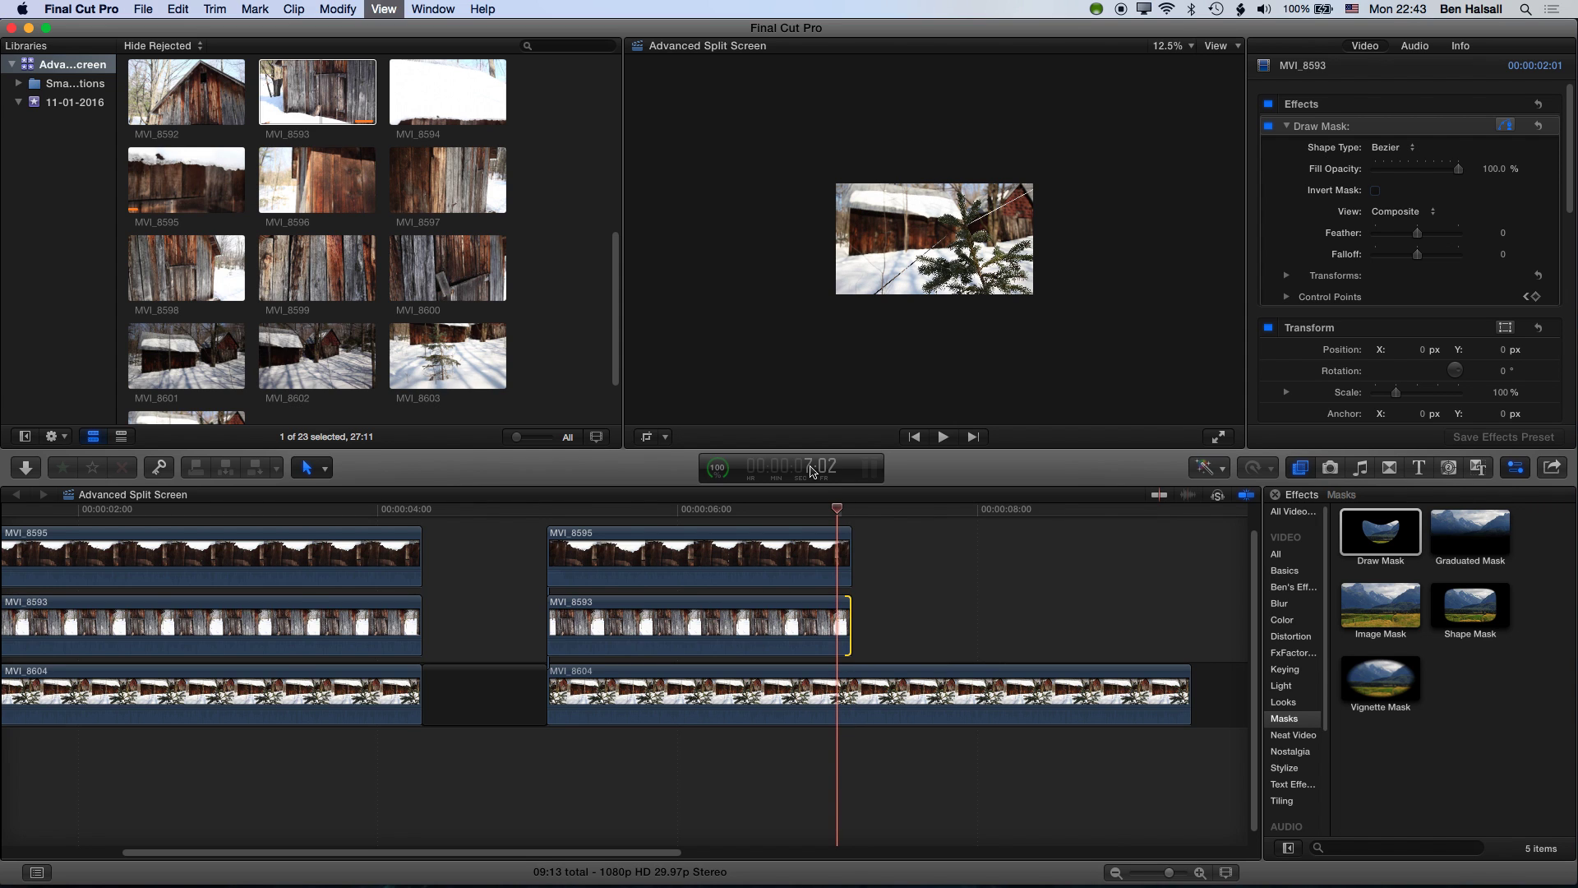
key("super+equal")
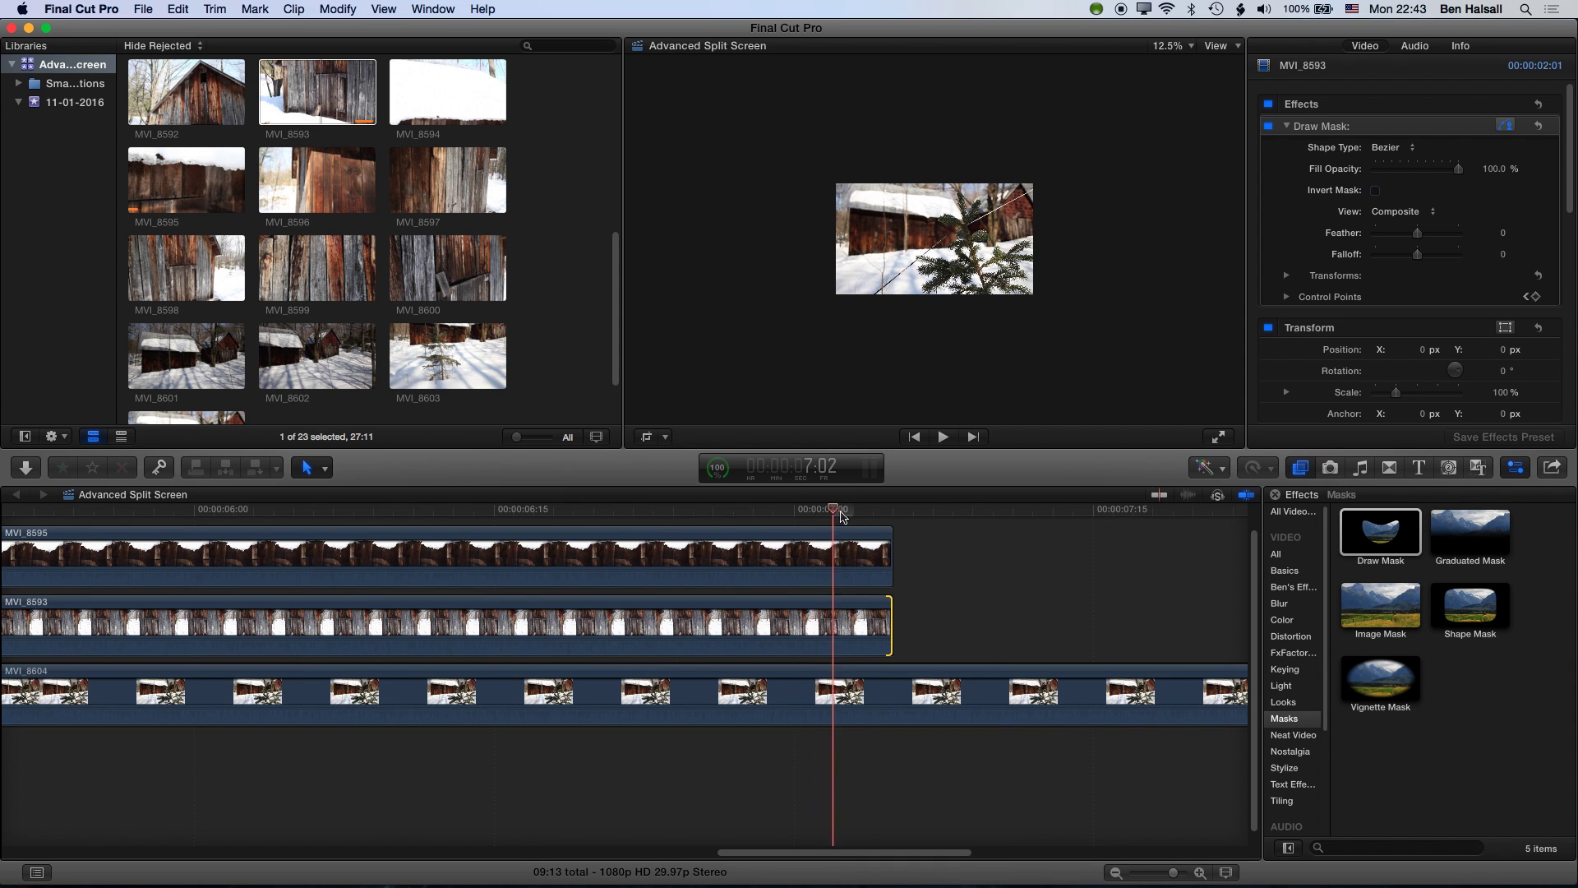
Step: Add a Cross Dissolve to the end of MVI_8595
left_click(866, 511)
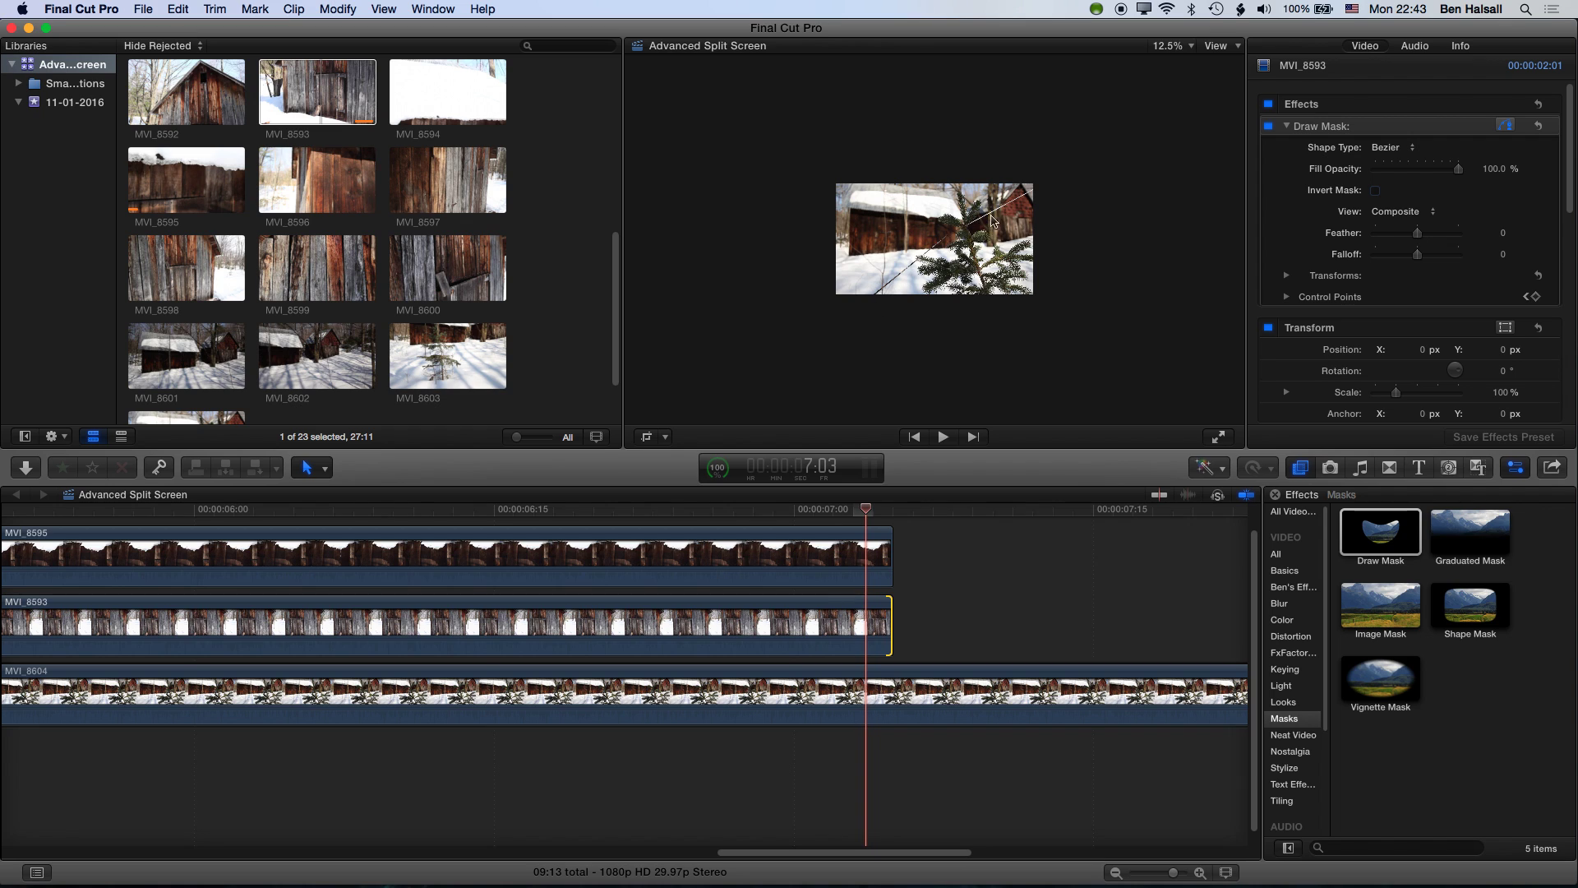
left_click(841, 616)
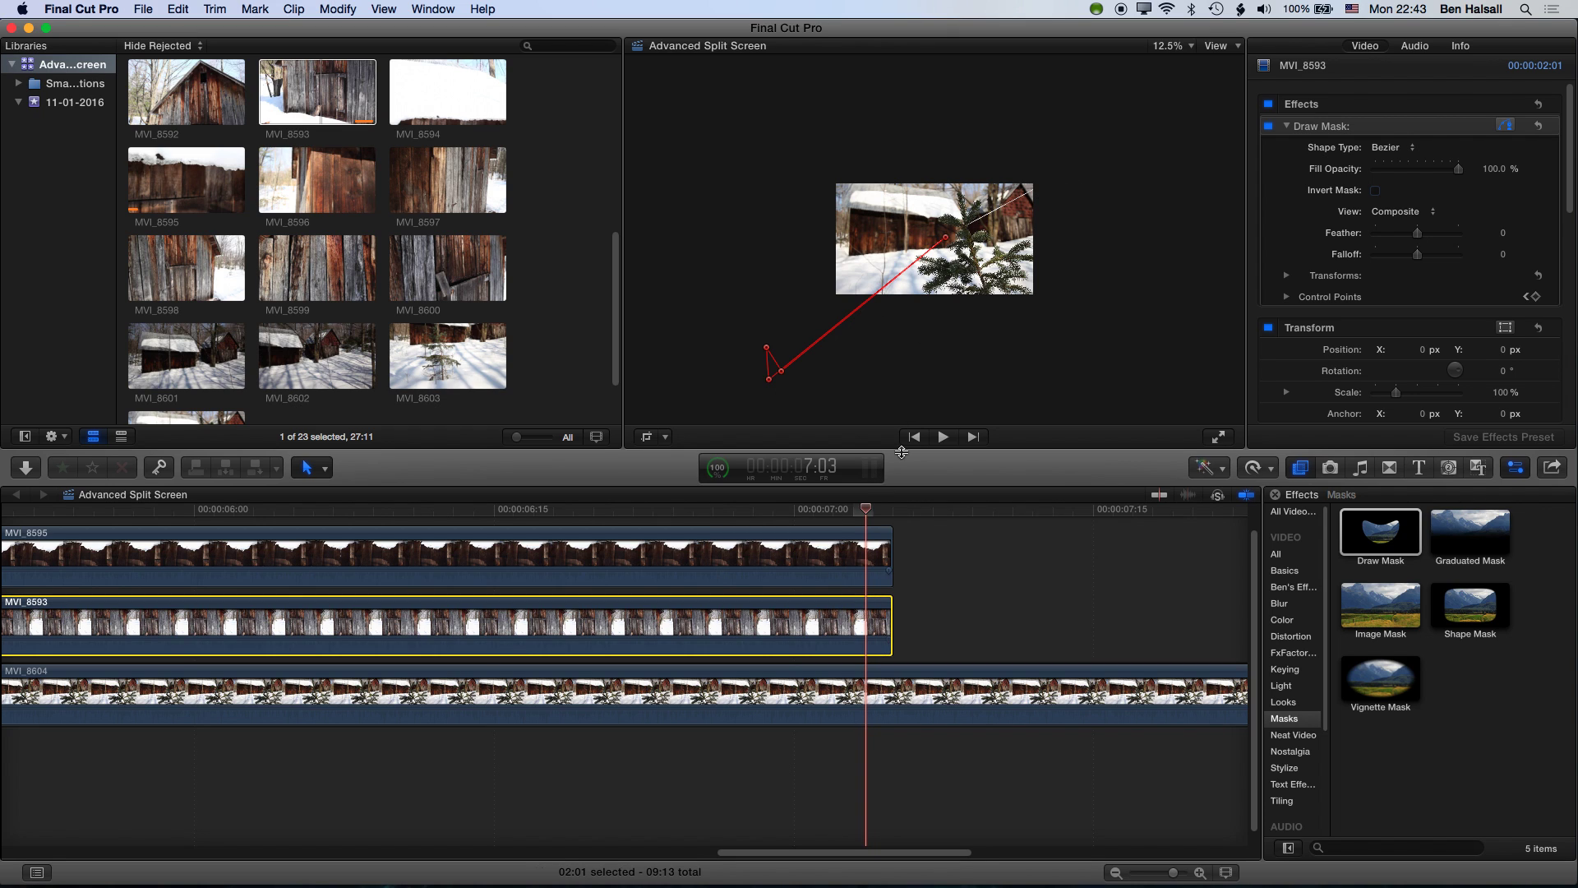
left_click_drag(870, 512, 874, 516)
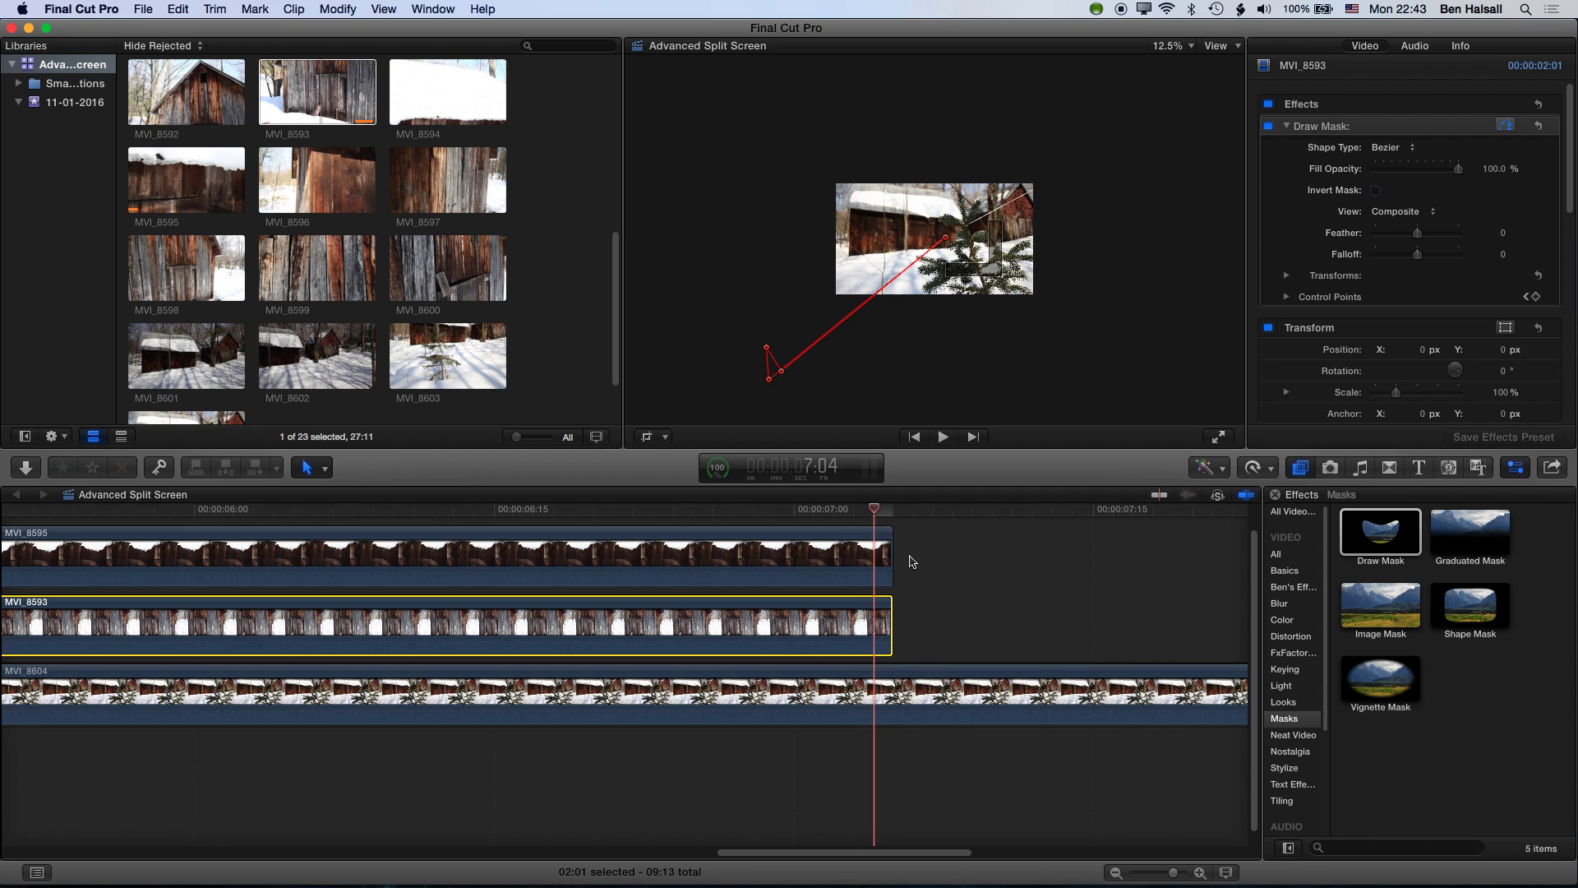
left_click(889, 548)
mouse_move(890, 559)
left_mouse_down()
mouse_move(289, 562)
mouse_move(868, 568)
left_mouse_up()
Step: Add a Cross Dissolve to MVI_8593's end with Cmd+T and shorten it to match the top one
left_click(861, 629)
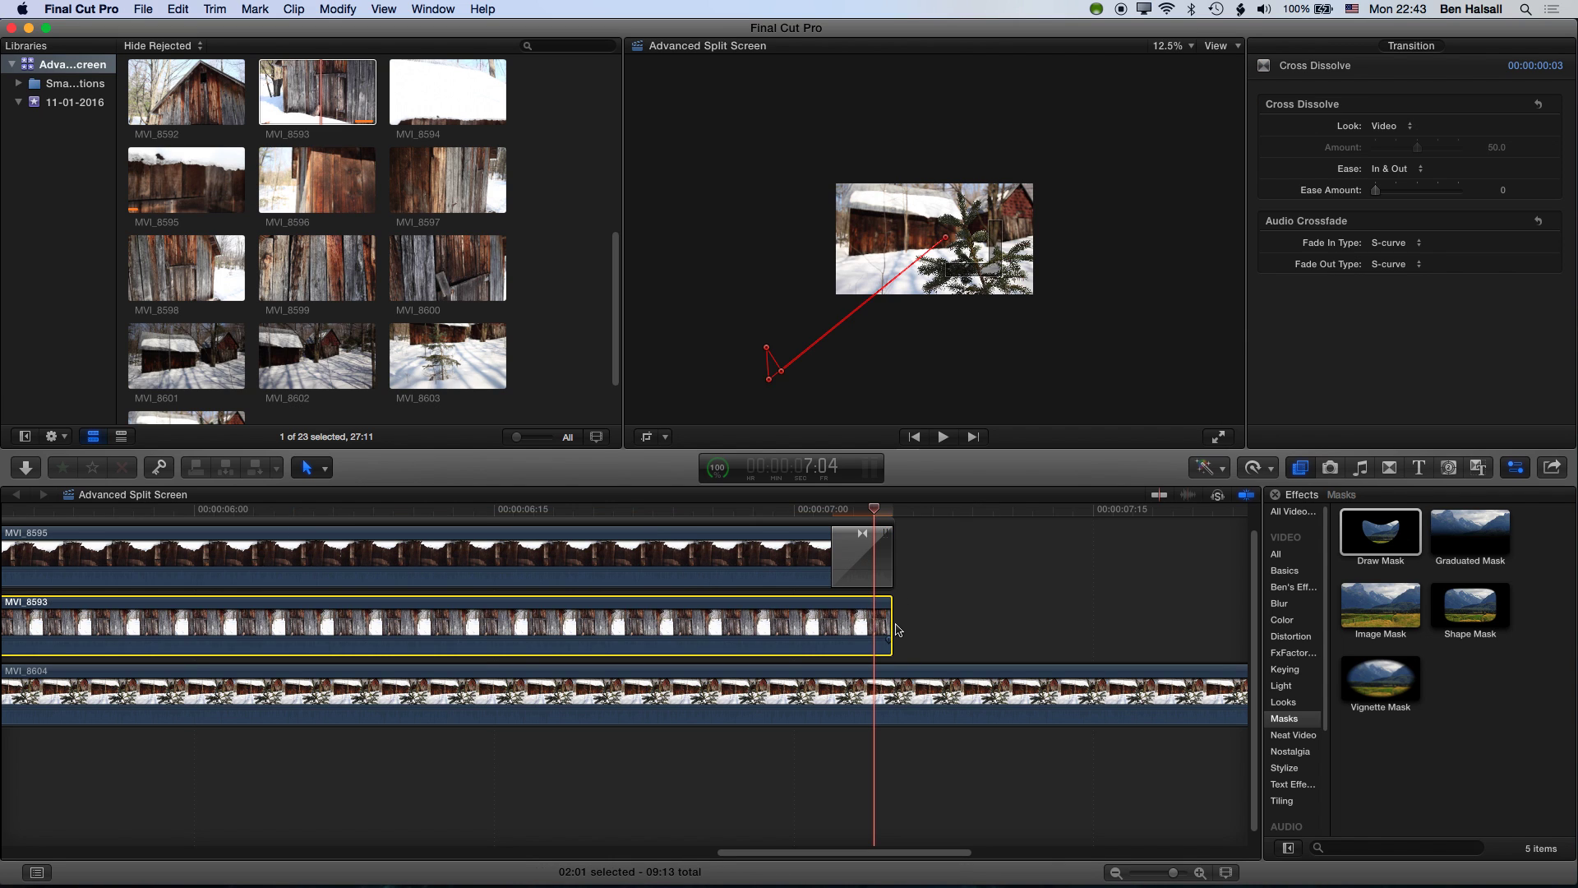
left_click(891, 629)
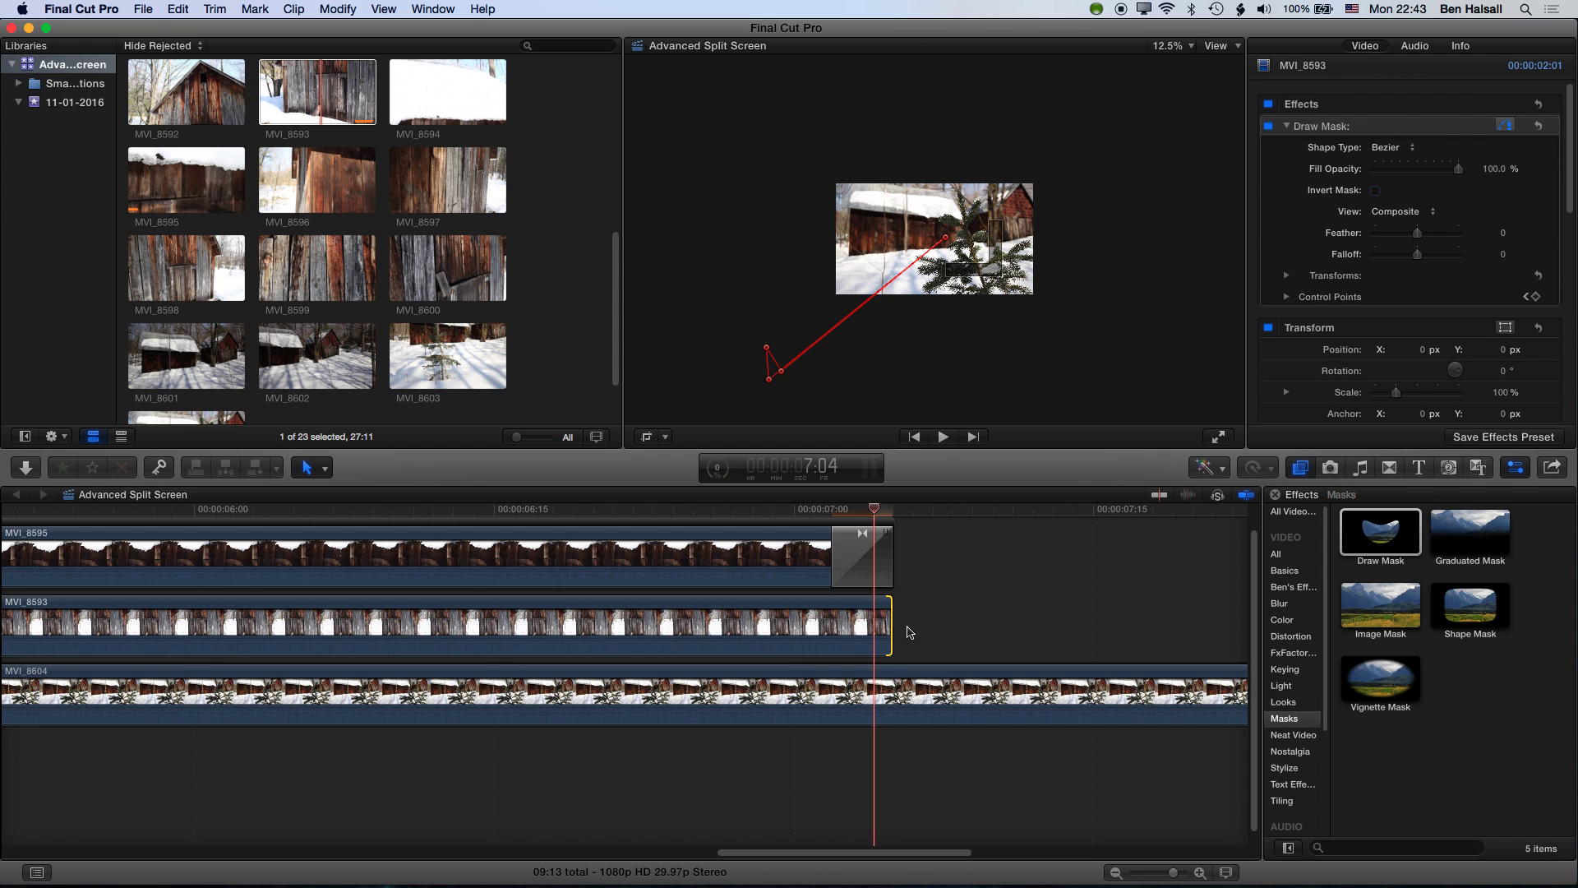
key("super+t")
left_click(289, 627)
left_click_drag(295, 622, 831, 622)
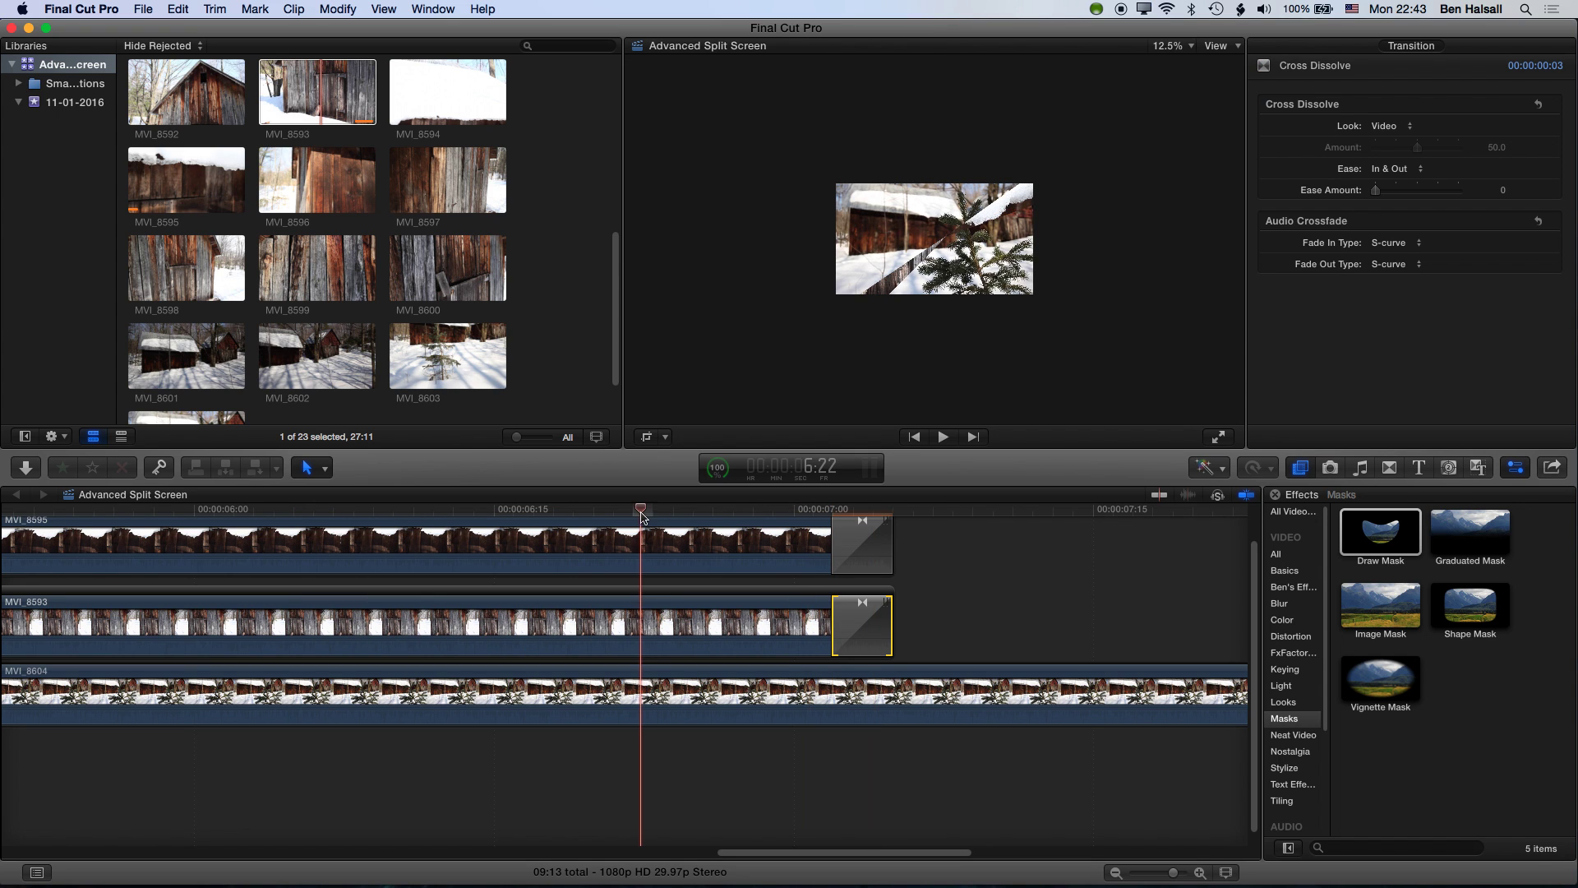
Step: Play the dissolves back from 6:25 and zoom to fit the whole project
key("space")
key("space")
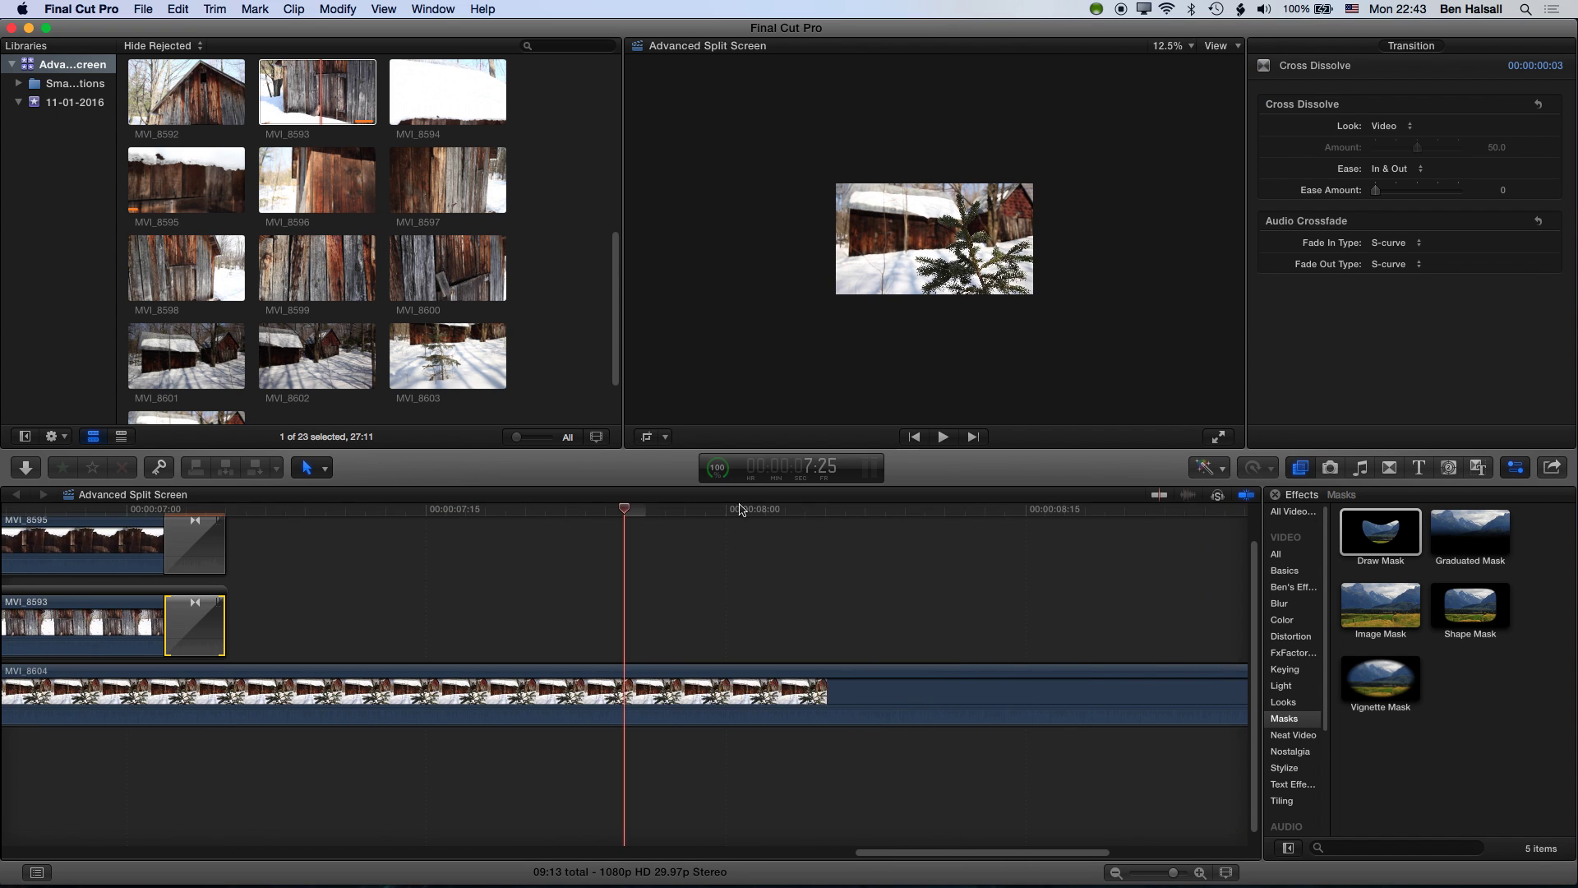
left_click(36, 510)
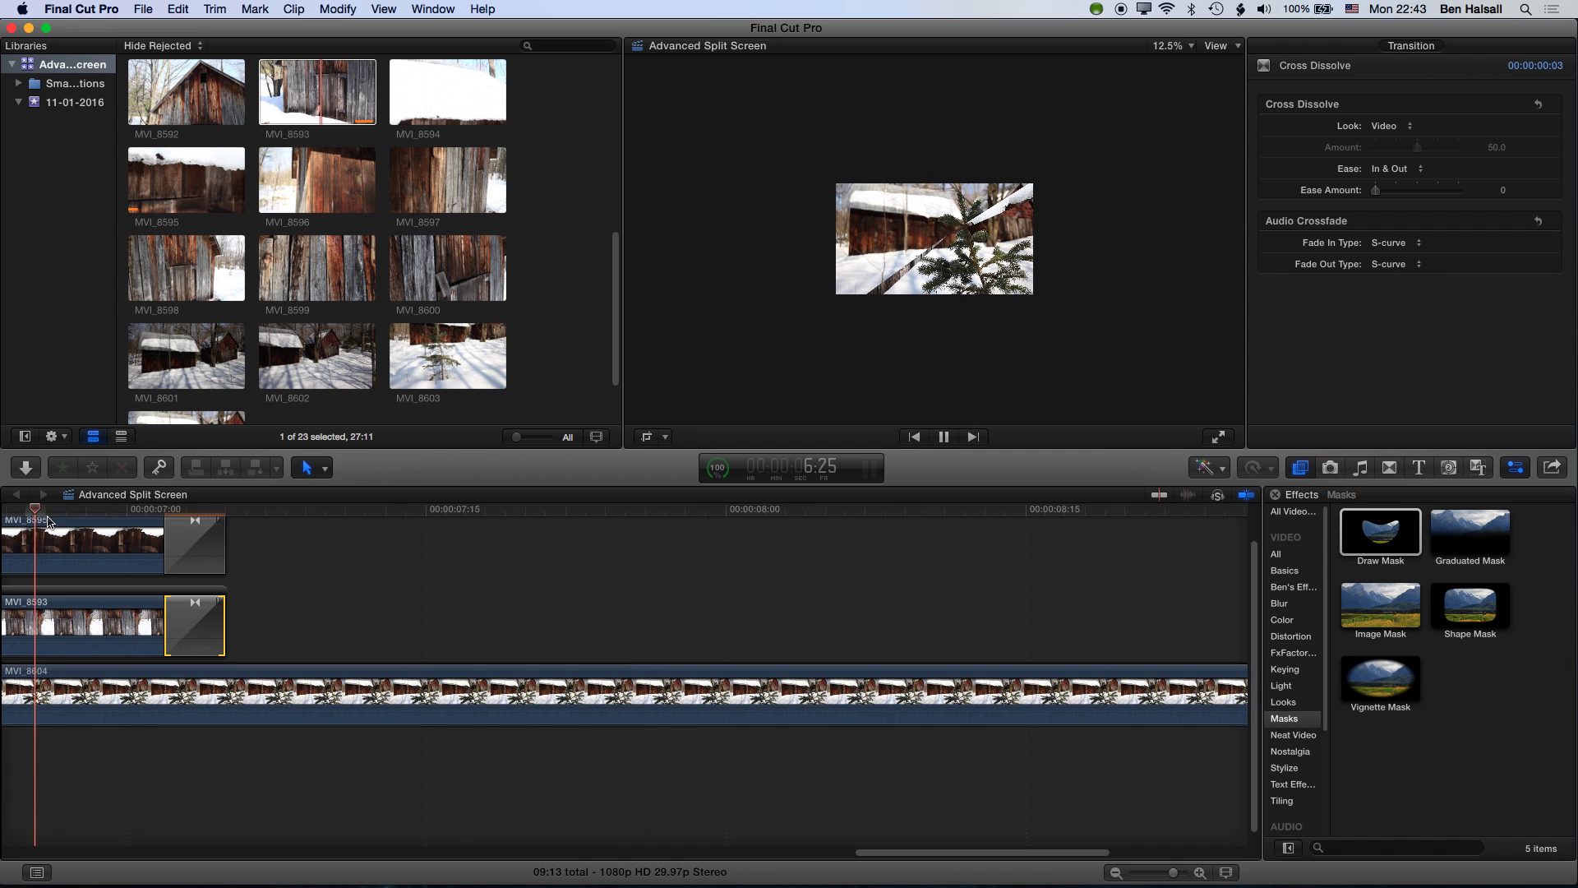
key("space")
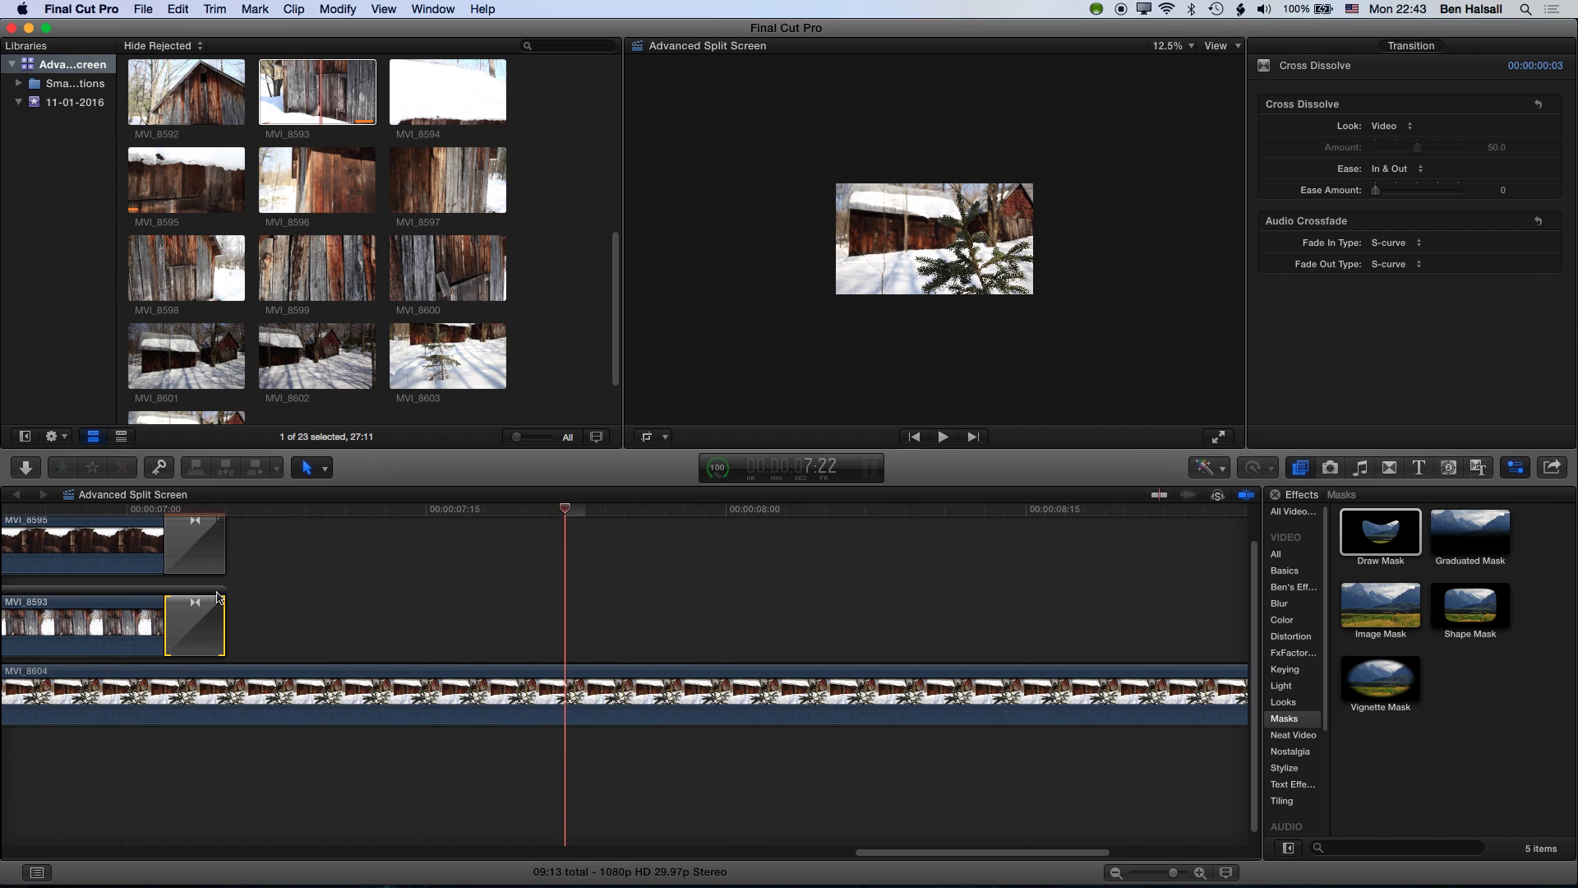
key("shift+z")
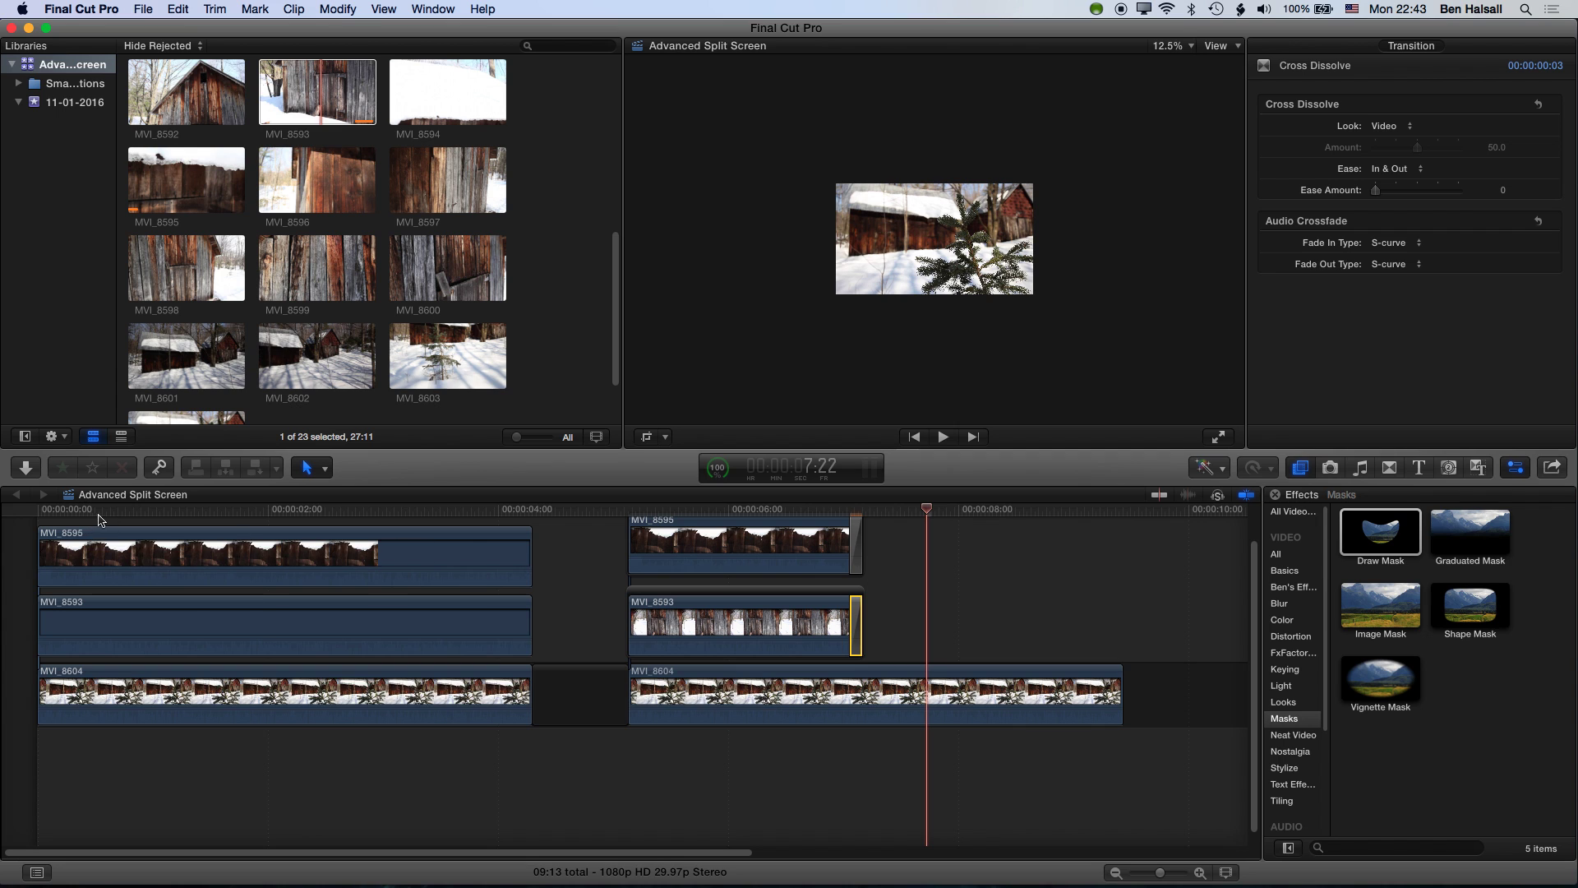
Step: Play the sequence from the start of the timeline
key("Home")
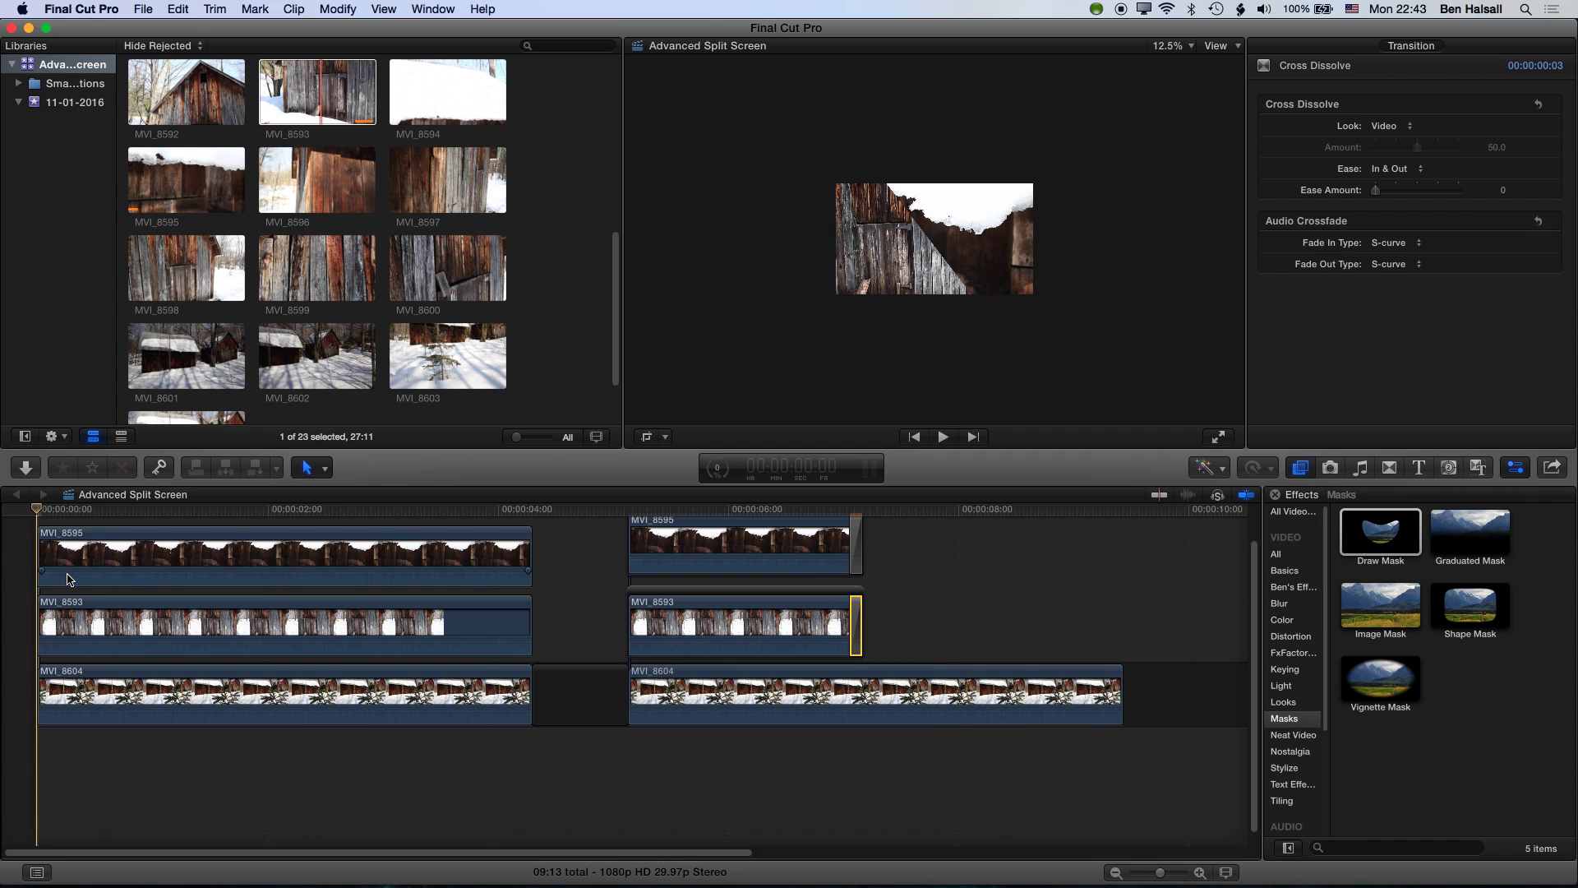
key("space")
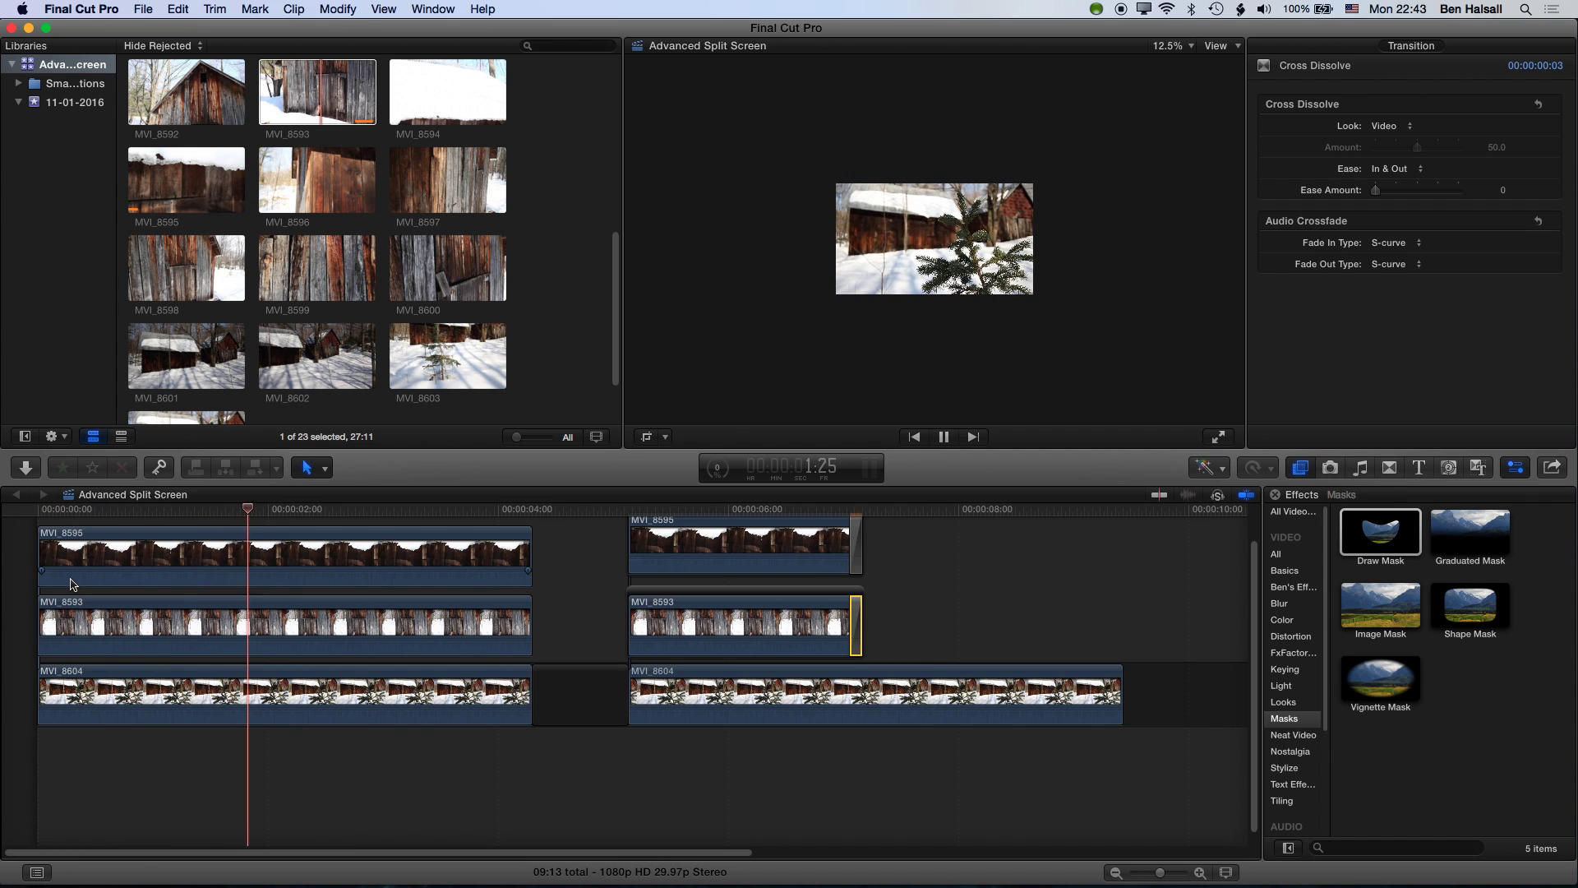
key("space")
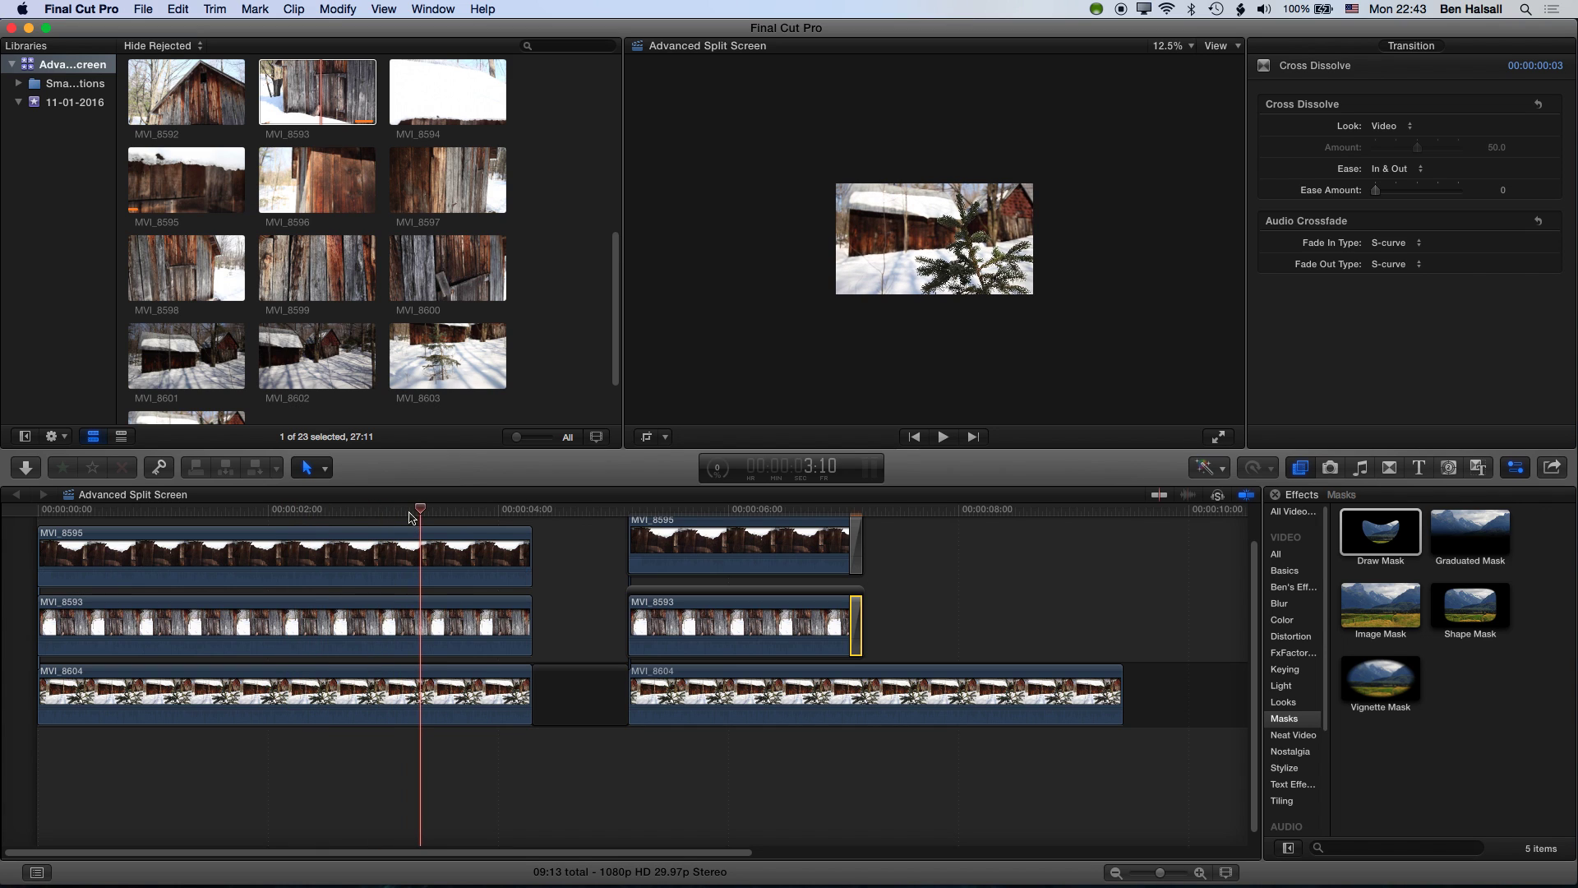
Step: Play the split-screen section and drag the first MVI_8595 clip's volume down to -∞ dB
left_click_drag(419, 514, 577, 515)
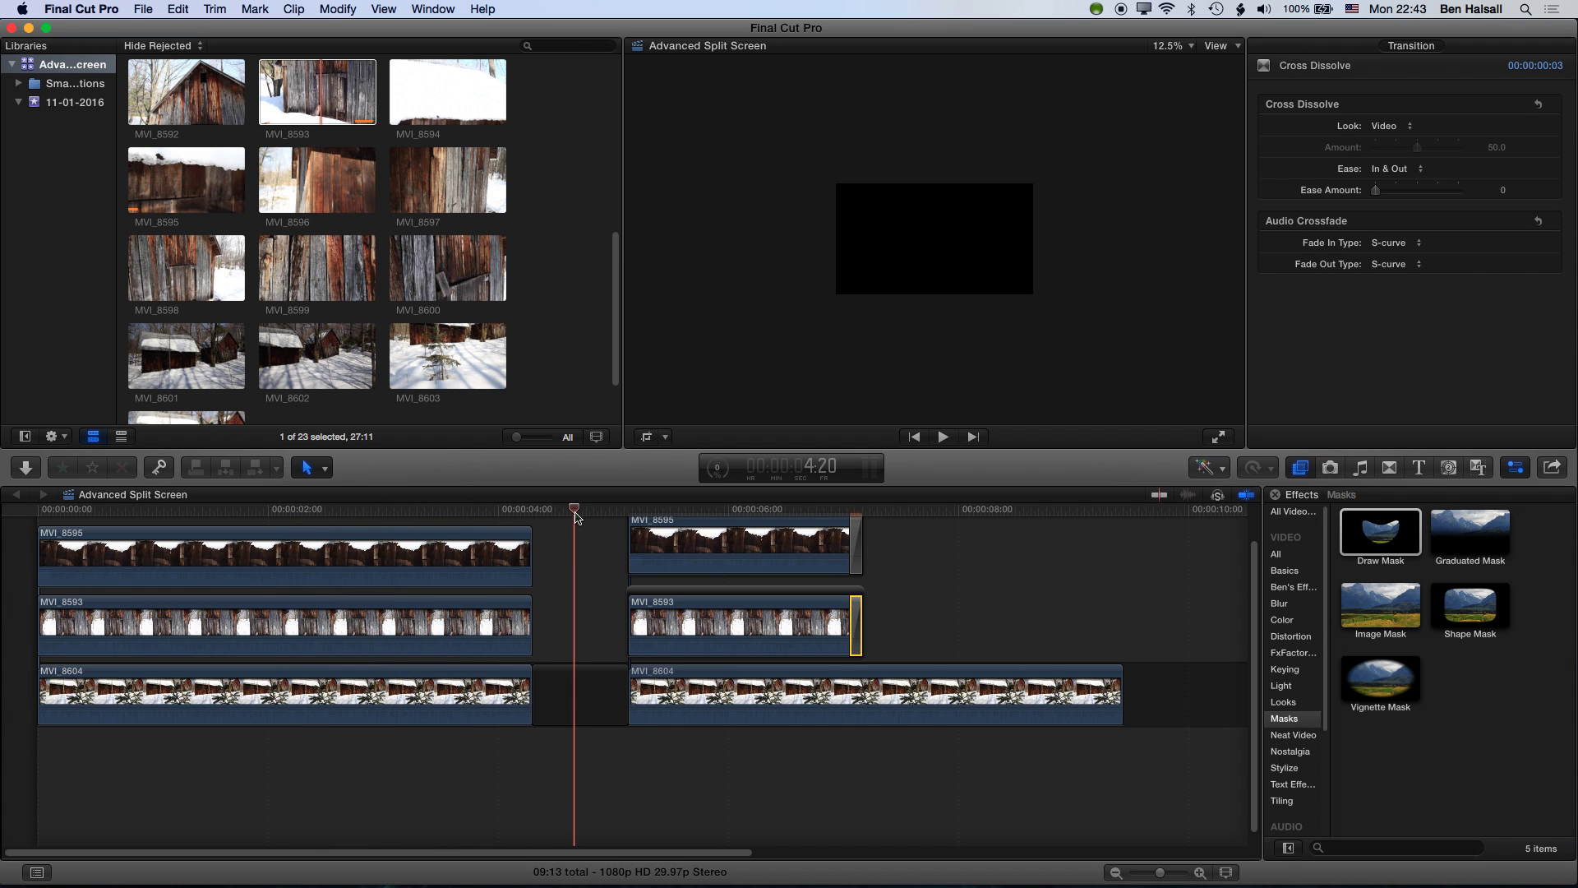
left_click_drag(577, 519, 627, 515)
key("space")
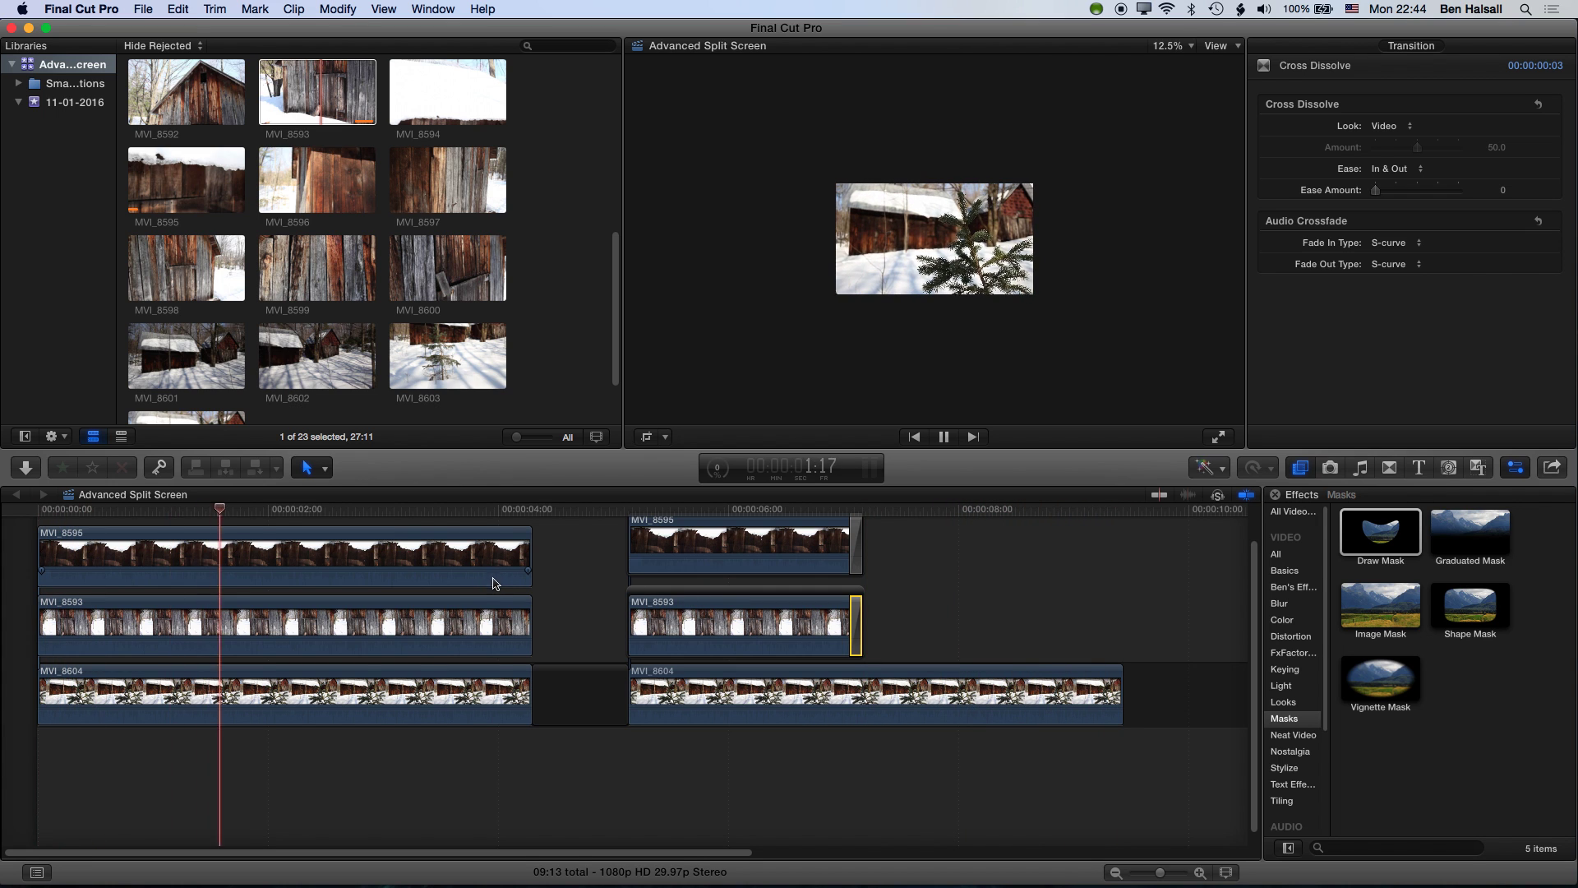
left_click_drag(490, 576, 535, 585)
key("space")
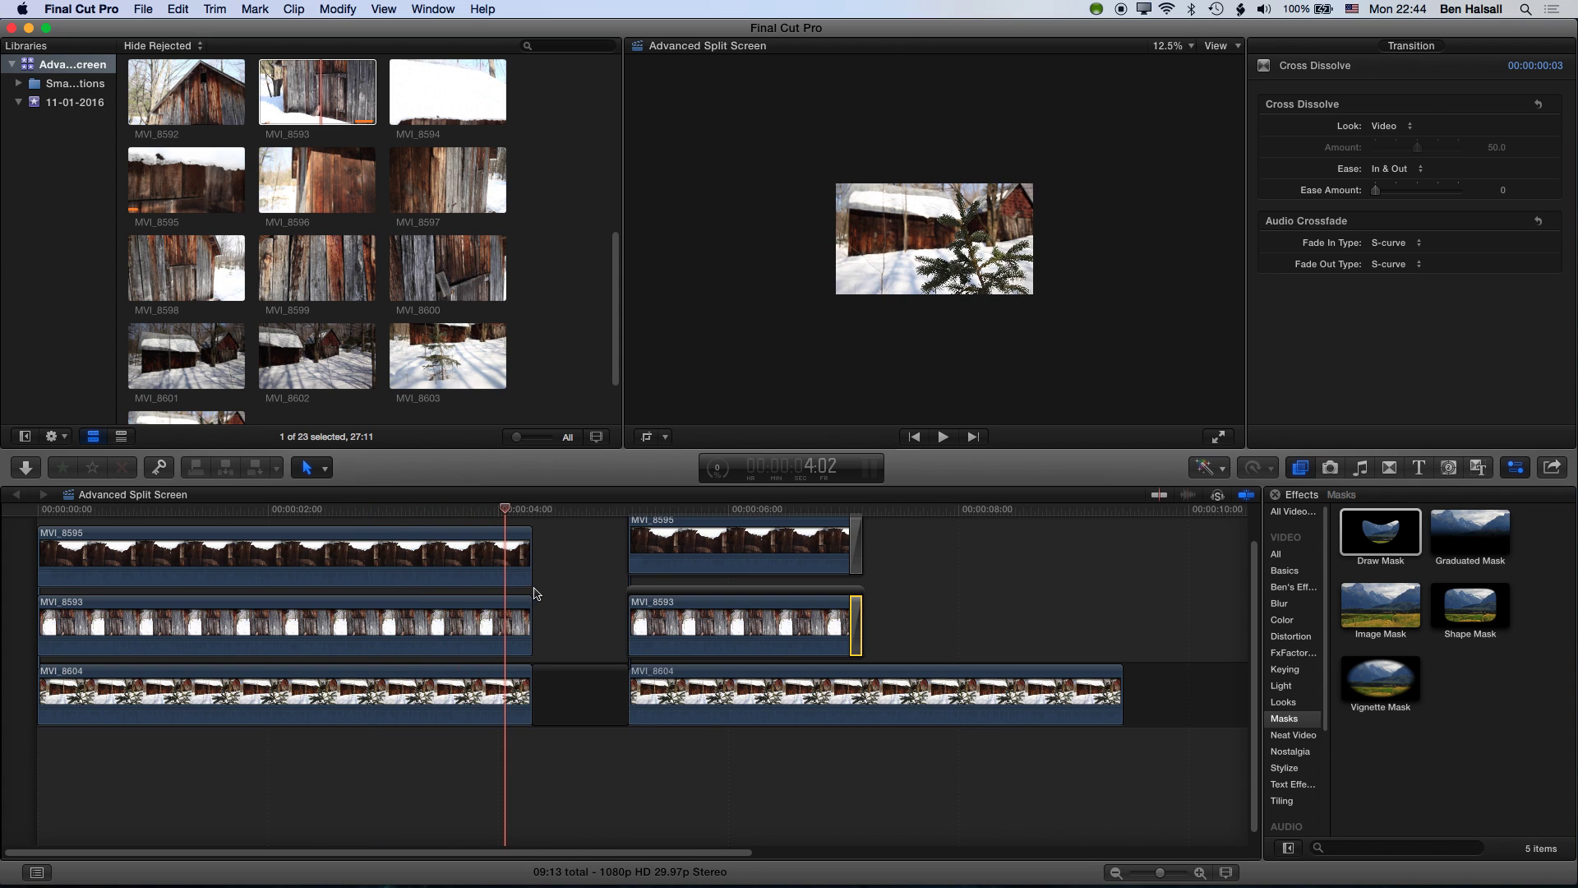